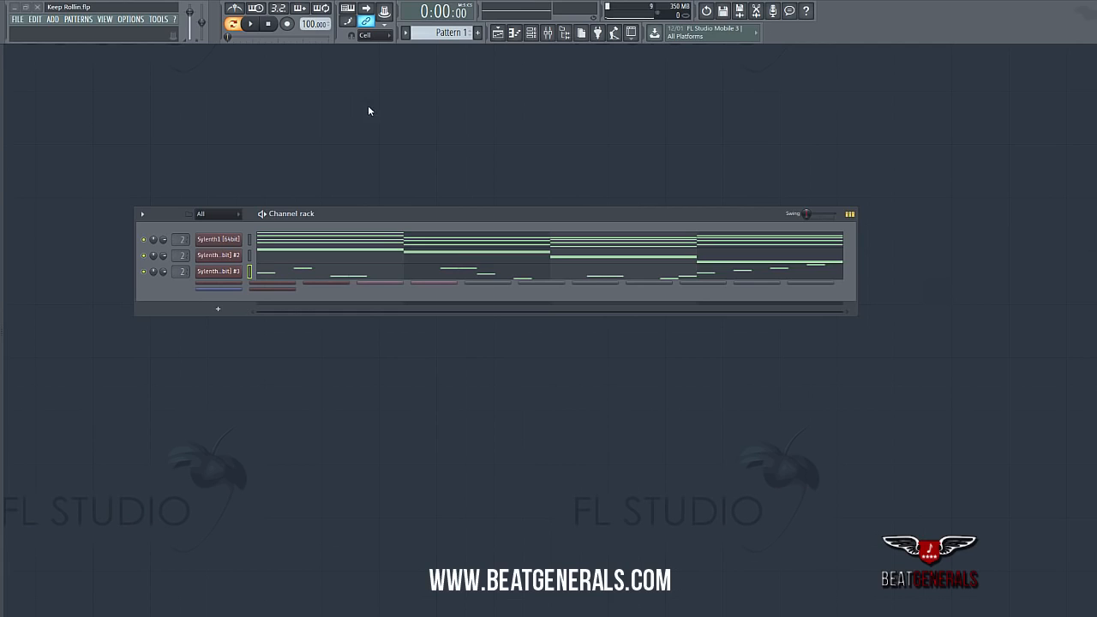
# - Examine the synth preset used by the first Sylenth1 channel and close its plugin window
pyautogui.rightClick(144, 240)
pyautogui.click(152, 245)
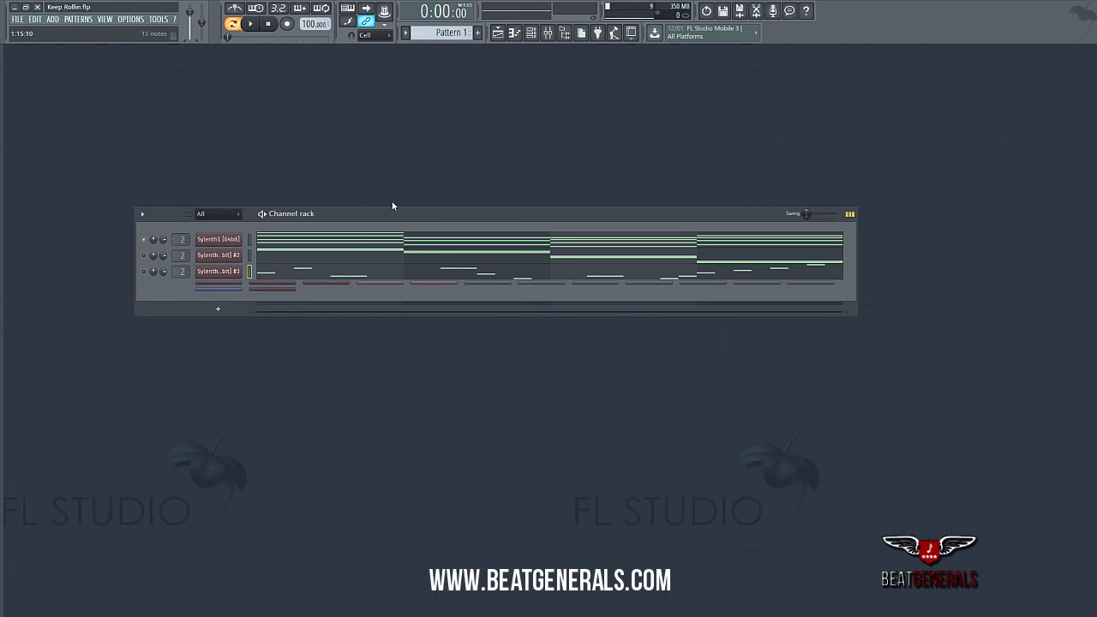
pyautogui.moveTo(396, 207); pyautogui.dragTo(411, 209)
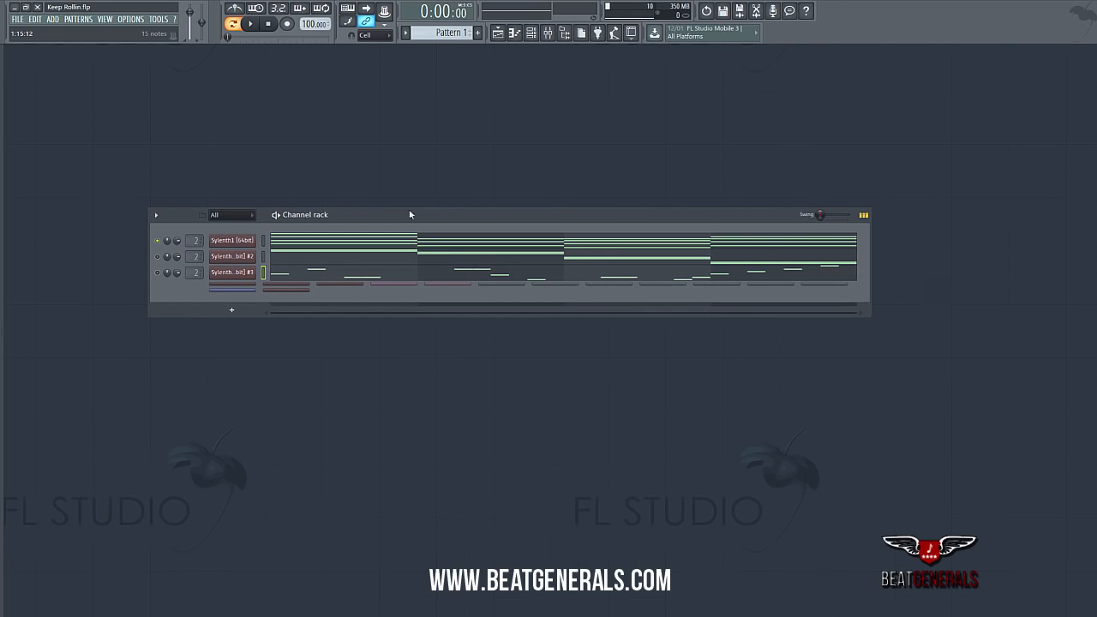
pyautogui.click(232, 240)
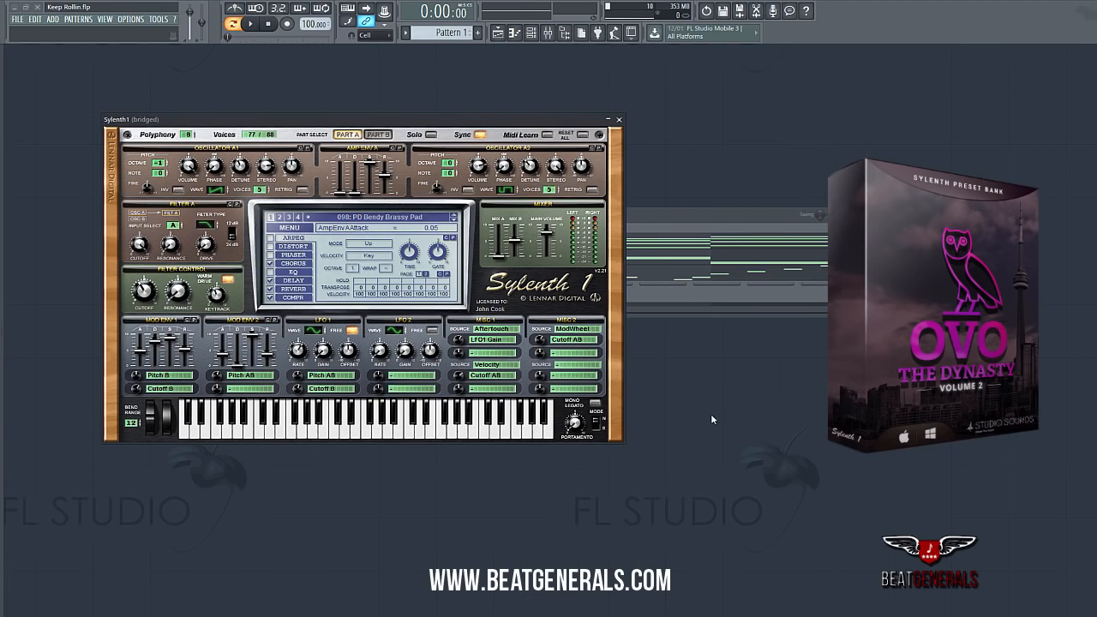
pyautogui.click(619, 119)
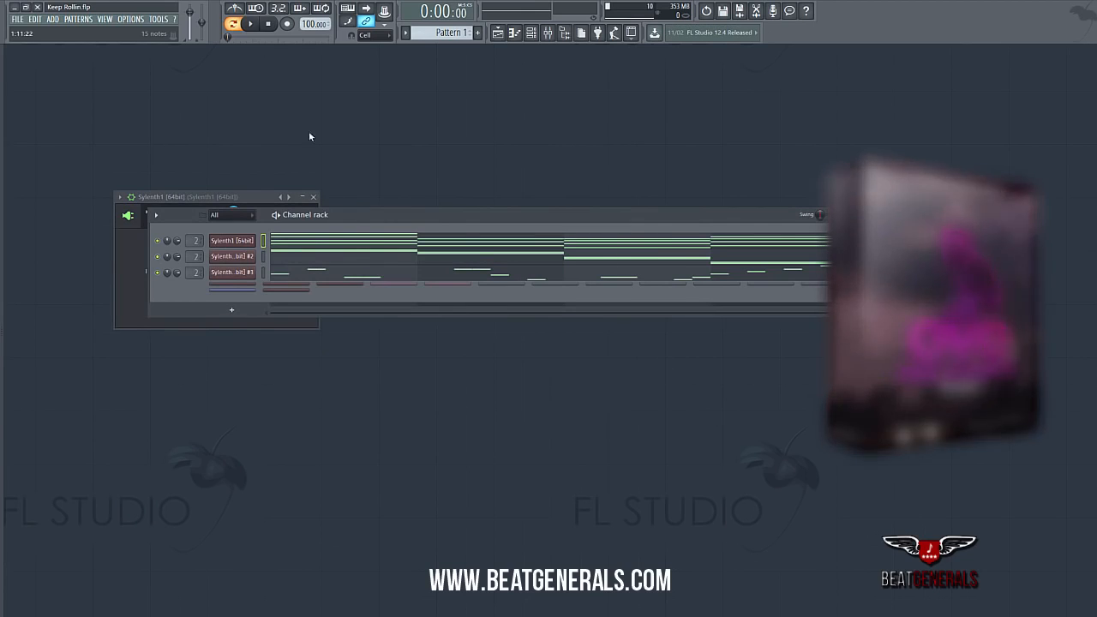
pyautogui.click(313, 197)
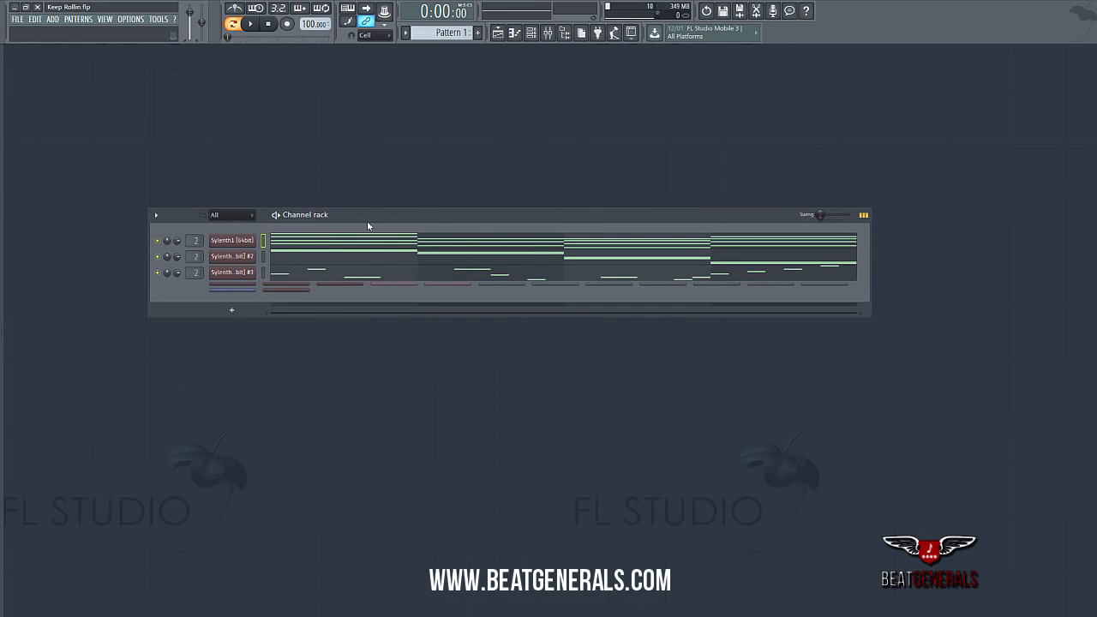
# - Solo the first Sylenth1 channel, play its chord progression in the piano roll, and close the piano roll
pyautogui.rightClick(158, 241)
pyautogui.click(176, 249)
pyautogui.press('F7')
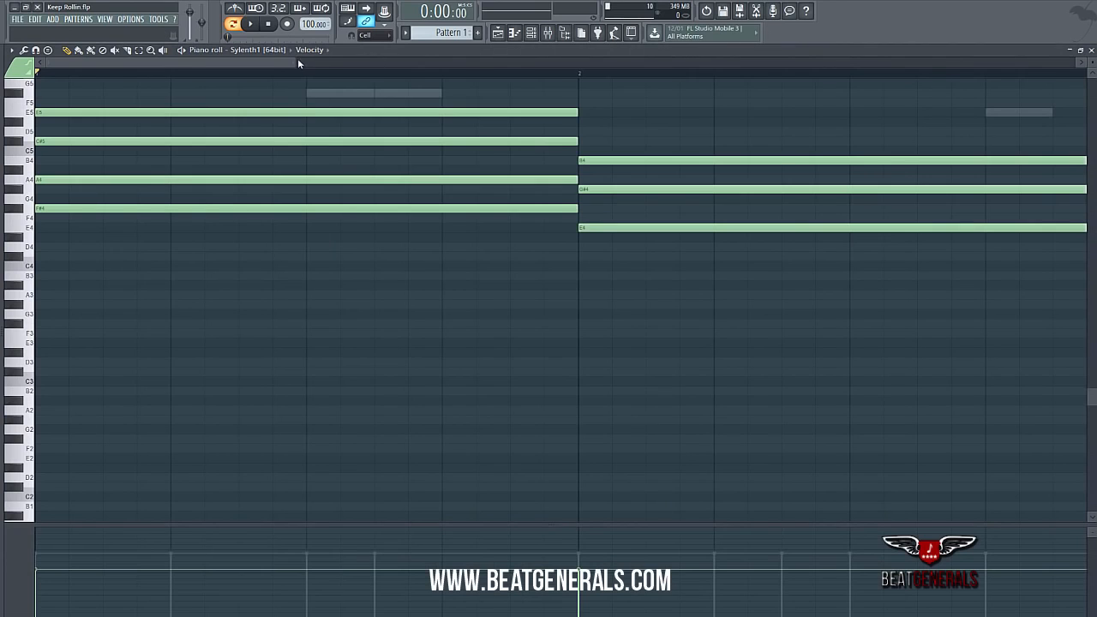
pyautogui.moveTo(298, 63); pyautogui.dragTo(1012, 125)
pyautogui.scroll(3, 579, 271)
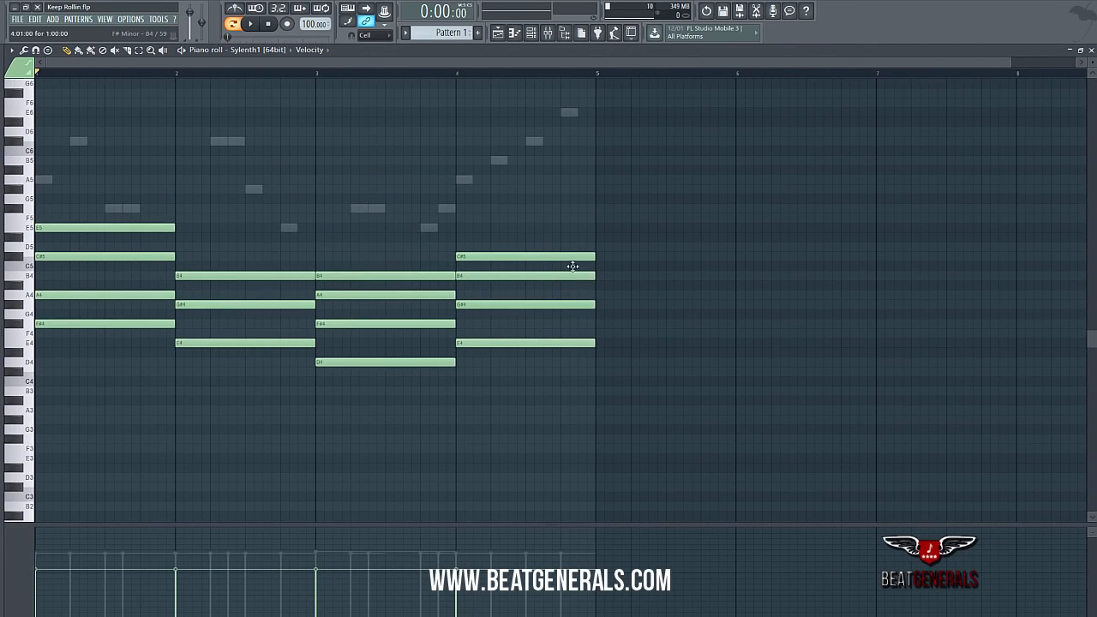
pyautogui.click(250, 23)
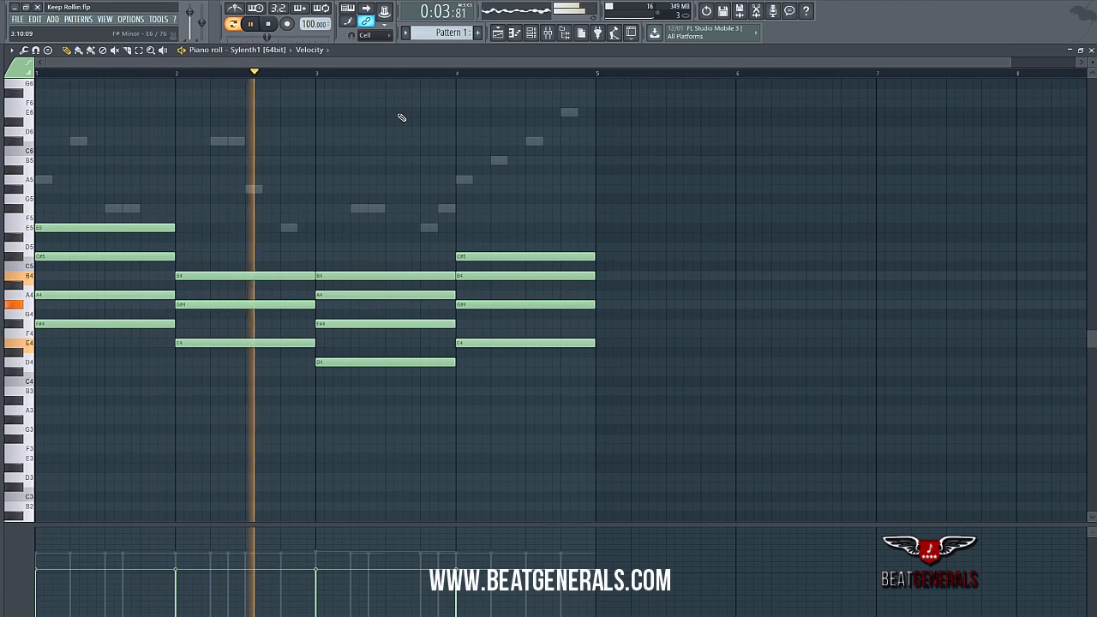
pyautogui.click(270, 31)
pyautogui.click(1091, 50)
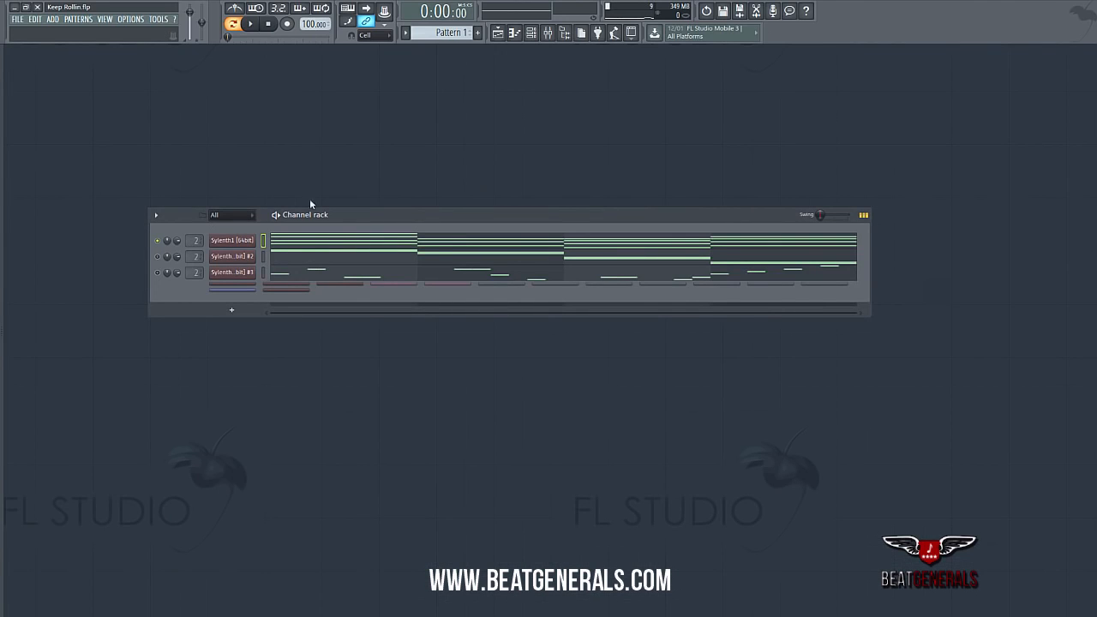
# - Examine the second Sylenth1 channel's preset and bring its full four-bar note sequence into view in the piano roll
pyautogui.click(232, 270)
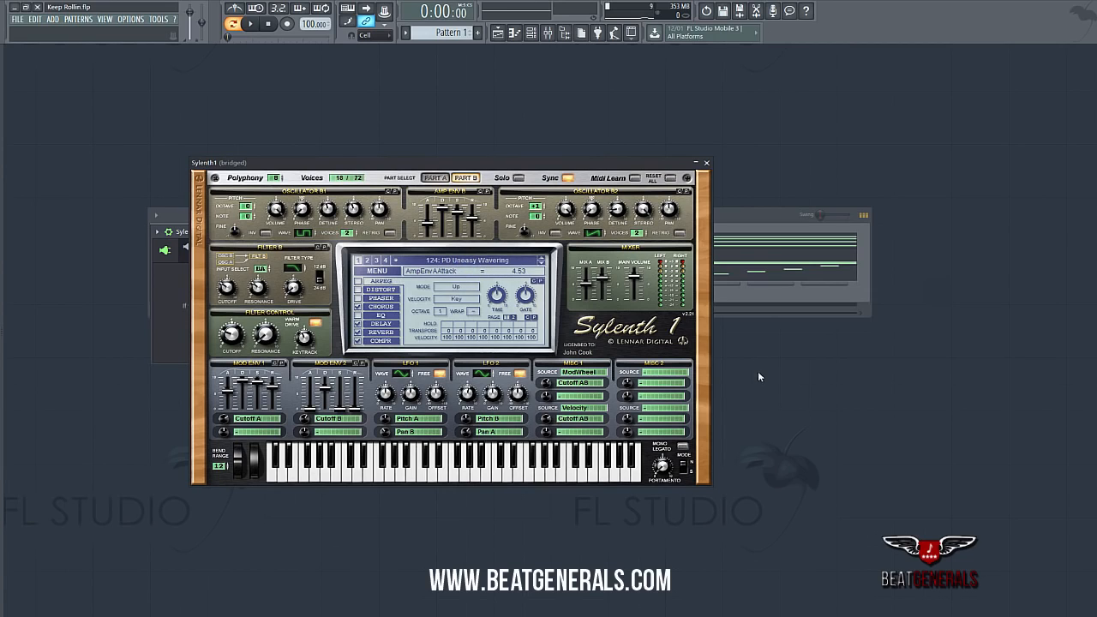
pyautogui.click(742, 268)
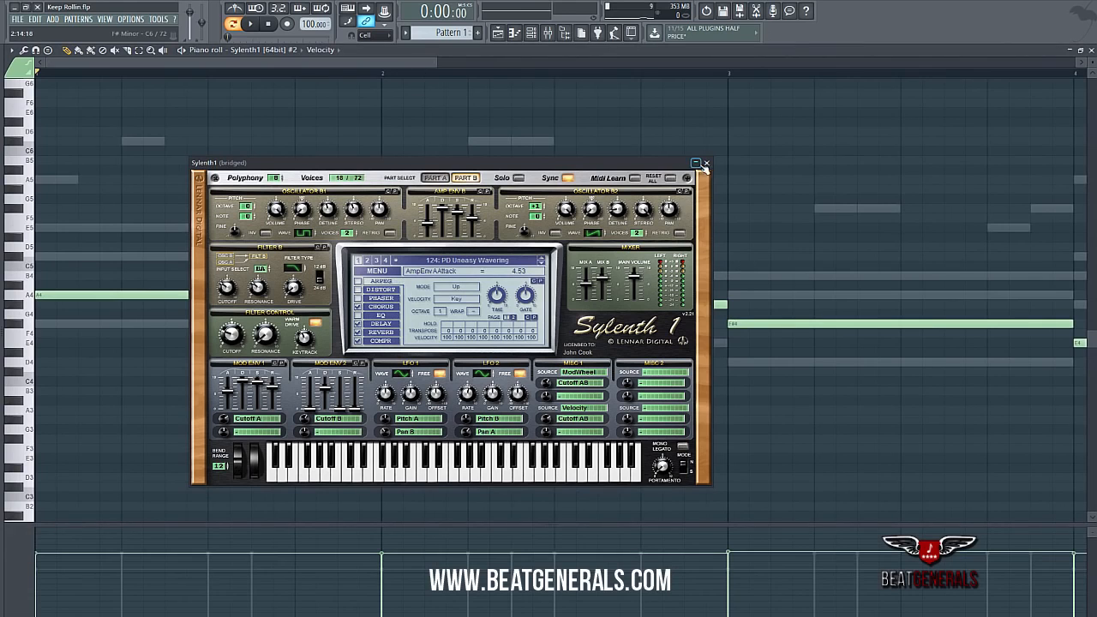
pyautogui.click(706, 162)
pyautogui.moveTo(437, 62); pyautogui.dragTo(563, 62)
pyautogui.moveTo(788, 100); pyautogui.dragTo(837, 100)
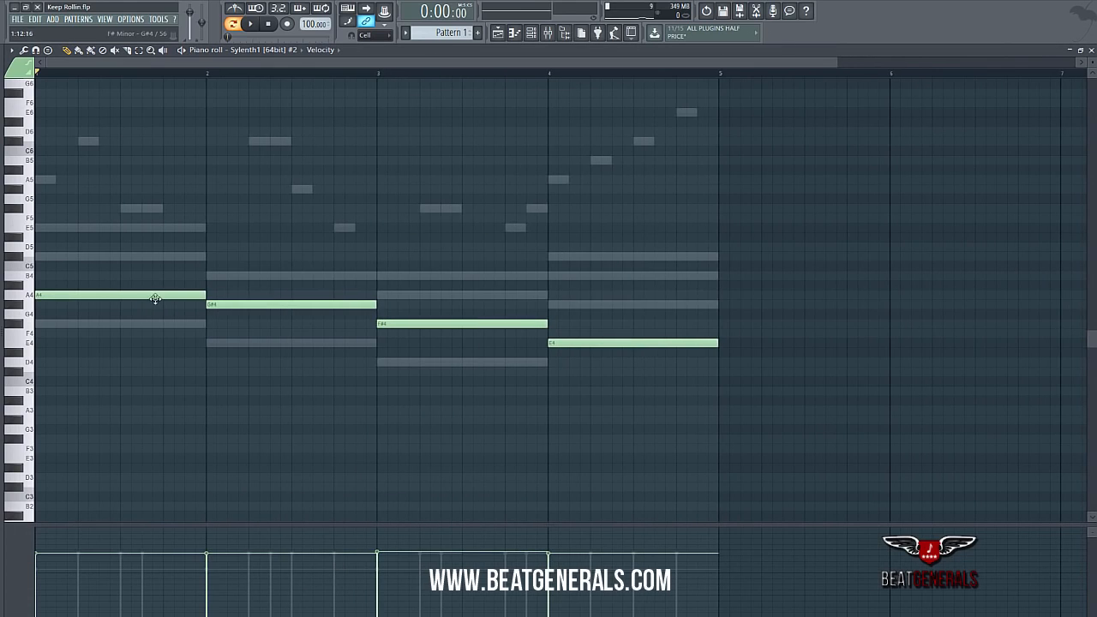
# - Audition the four long notes of the second Sylenth1 channel, play the pattern through, and close the piano roll
pyautogui.moveTo(139, 297)
pyautogui.mouseDown()
pyautogui.moveTo(135, 317)
pyautogui.moveTo(134, 294)
pyautogui.mouseUp()
pyautogui.moveTo(232, 305); pyautogui.dragTo(230, 305)
pyautogui.moveTo(405, 323)
pyautogui.mouseDown()
pyautogui.moveTo(398, 343)
pyautogui.moveTo(400, 323)
pyautogui.mouseUp()
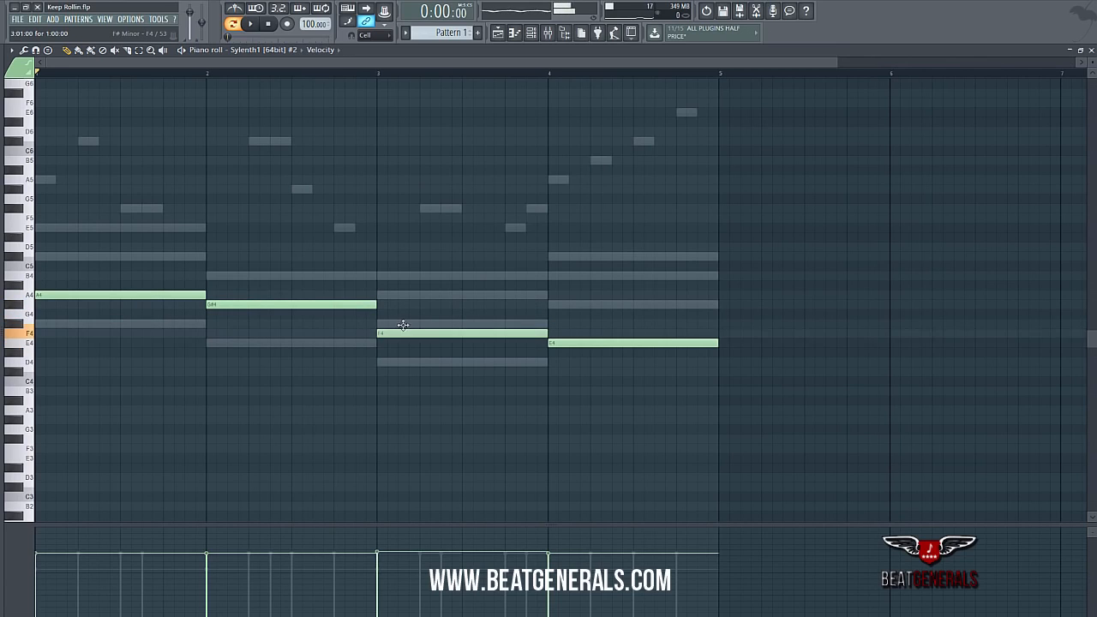
pyautogui.moveTo(606, 349); pyautogui.dragTo(580, 343)
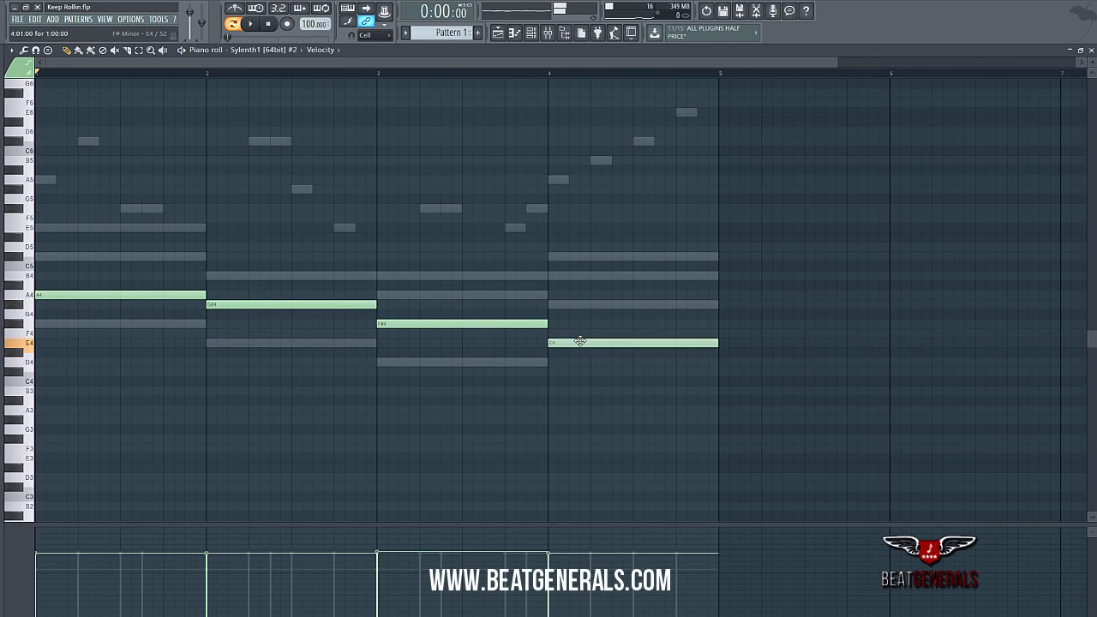
pyautogui.click(250, 24)
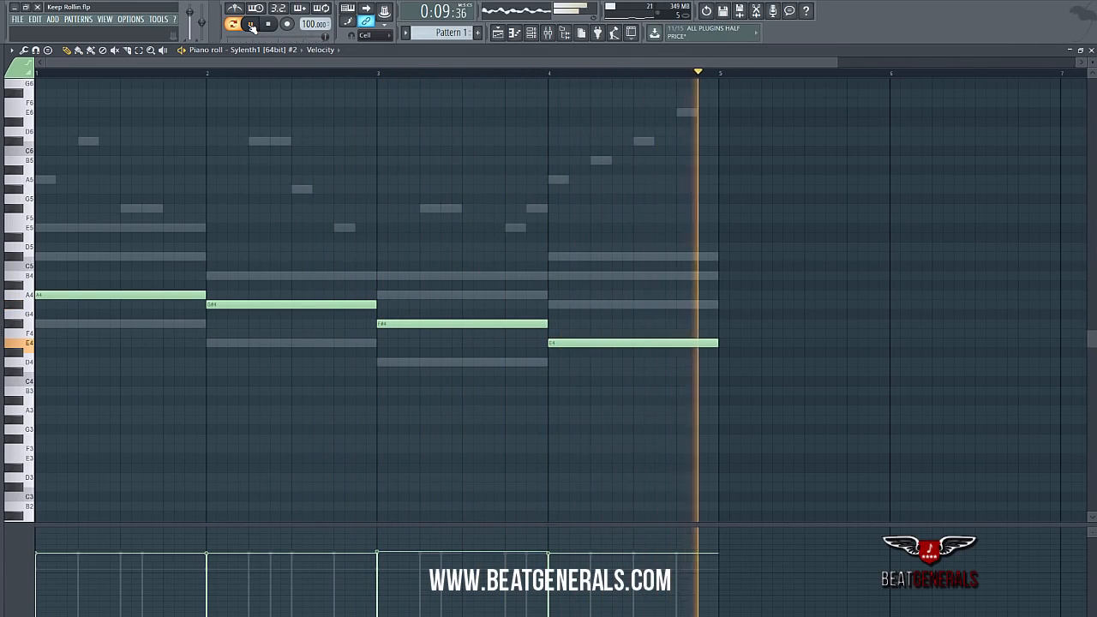
pyautogui.click(270, 25)
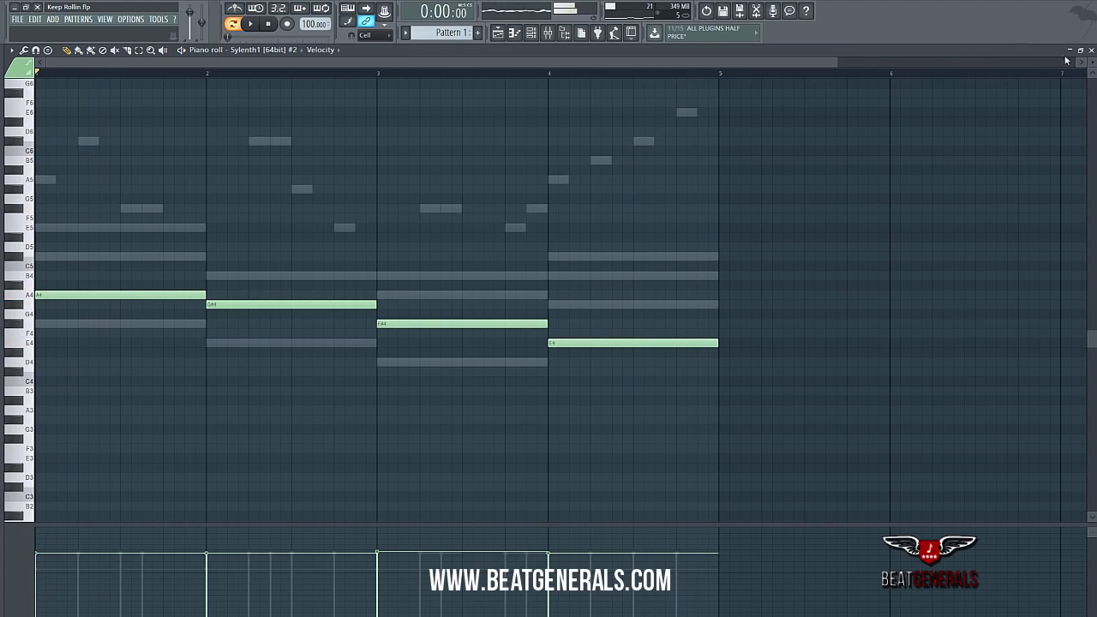
pyautogui.click(1091, 51)
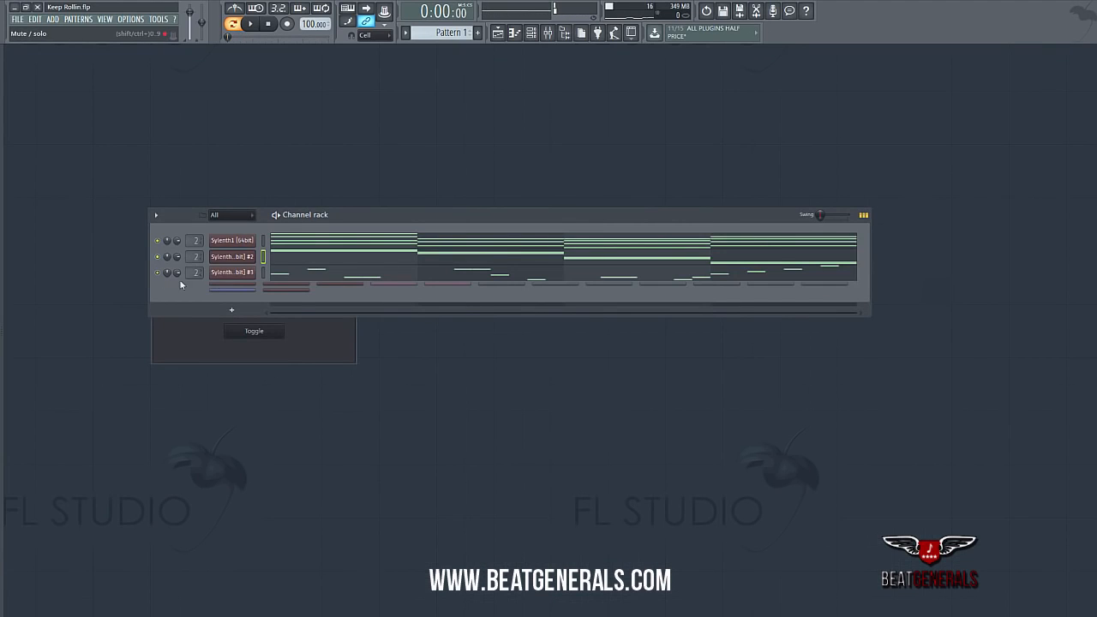
# - Examine the third Sylenth1 channel's preset and play the pattern with its melody shown in the piano roll
pyautogui.click(232, 272)
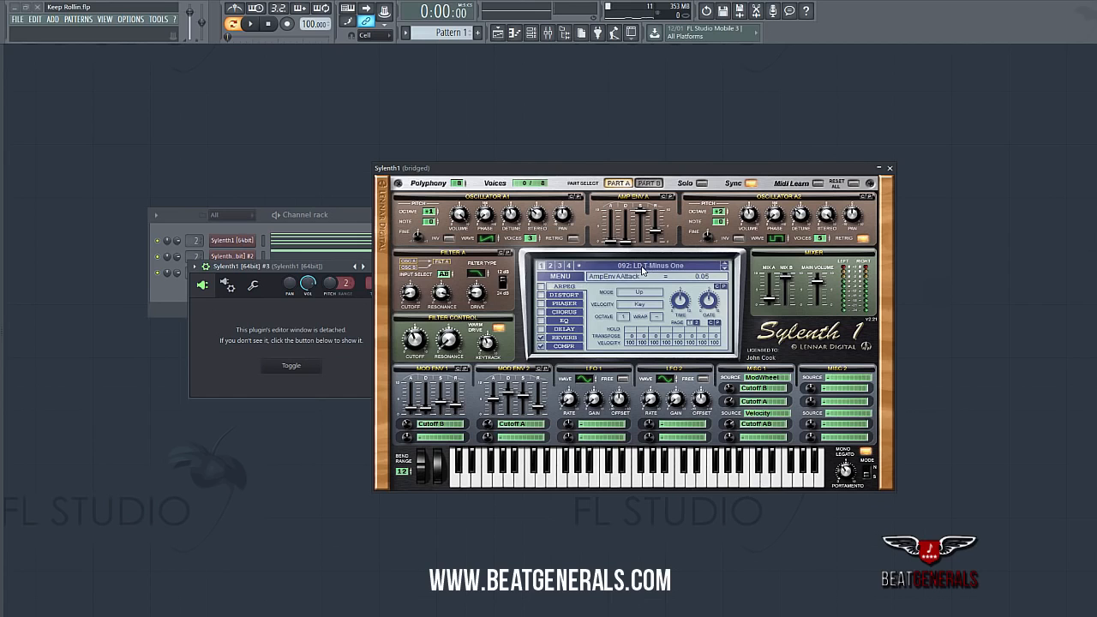
pyautogui.click(972, 317)
pyautogui.click(306, 283)
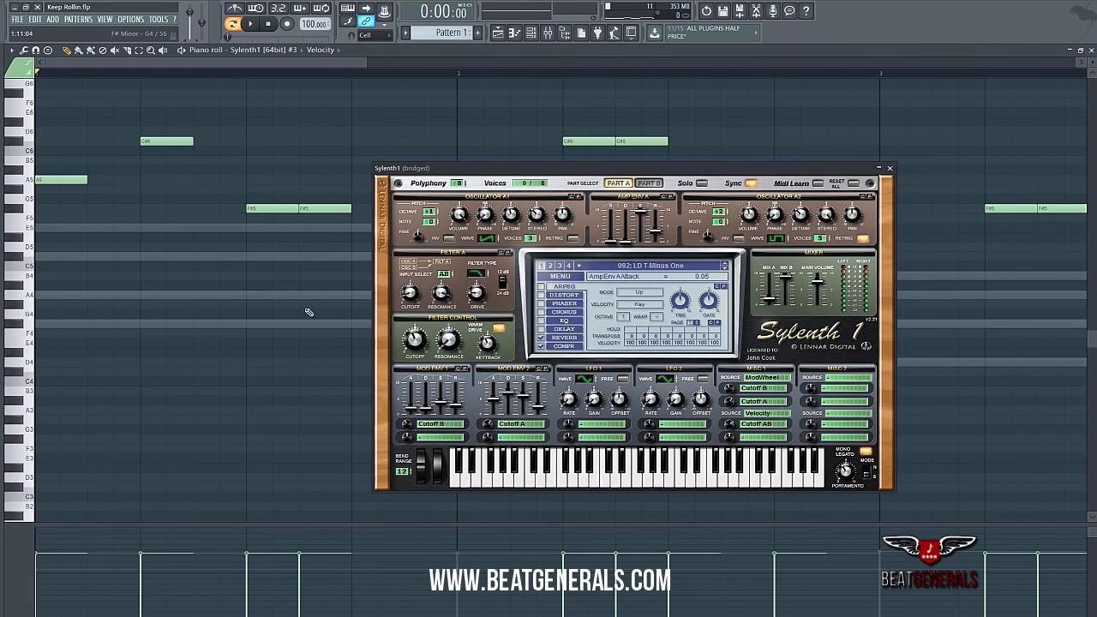
pyautogui.click(889, 168)
pyautogui.click(253, 27)
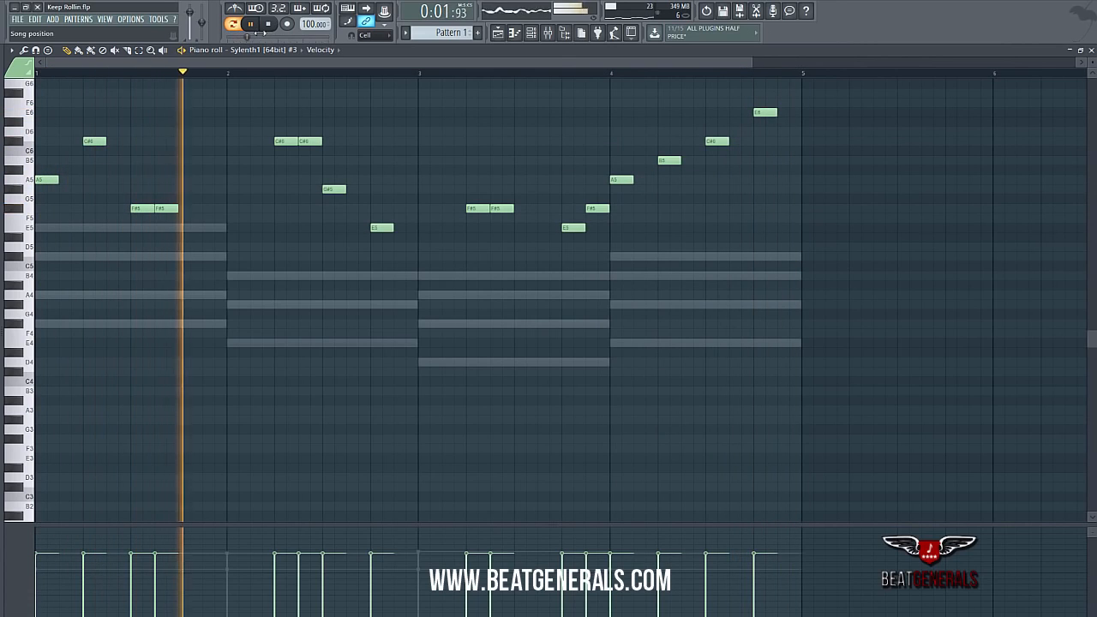
pyautogui.click(268, 25)
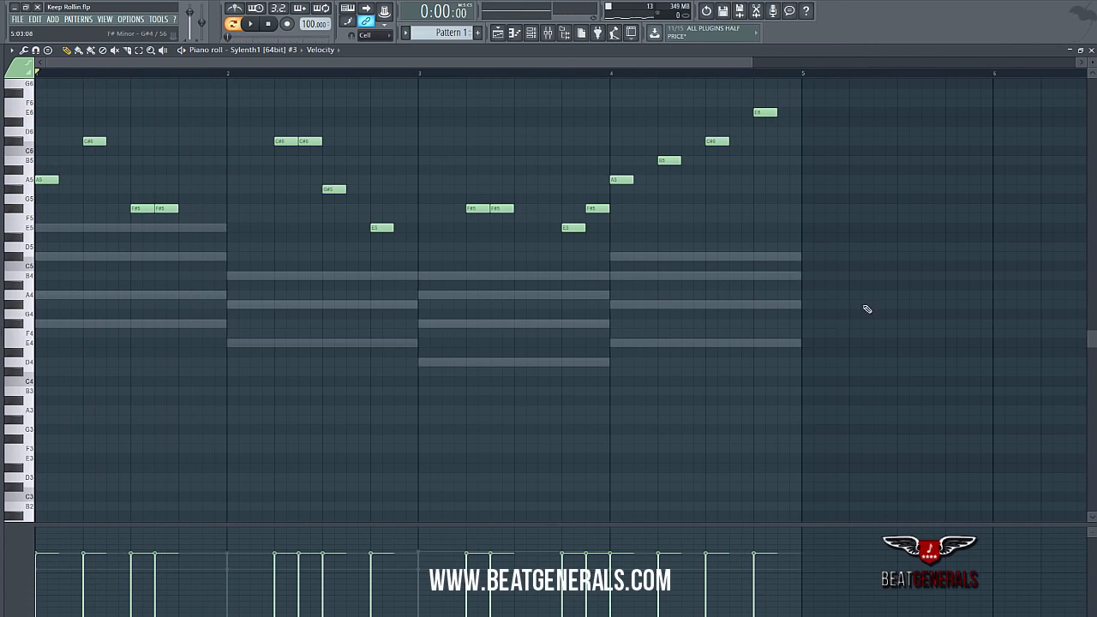
pyautogui.click(1090, 50)
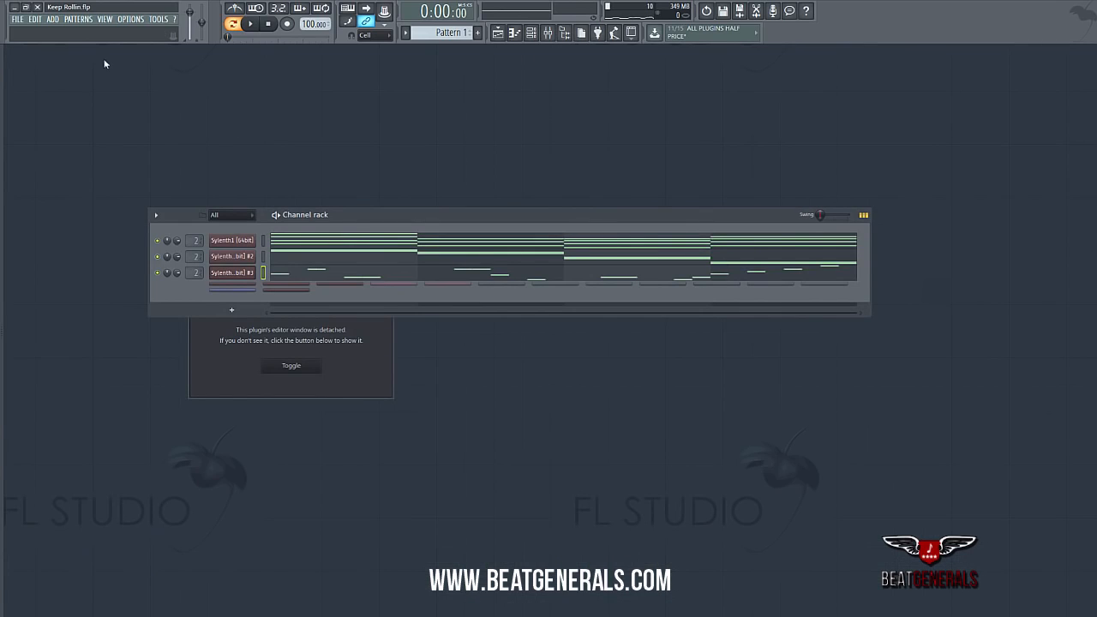
pyautogui.click(17, 19)
pyautogui.moveTo(45, 112)
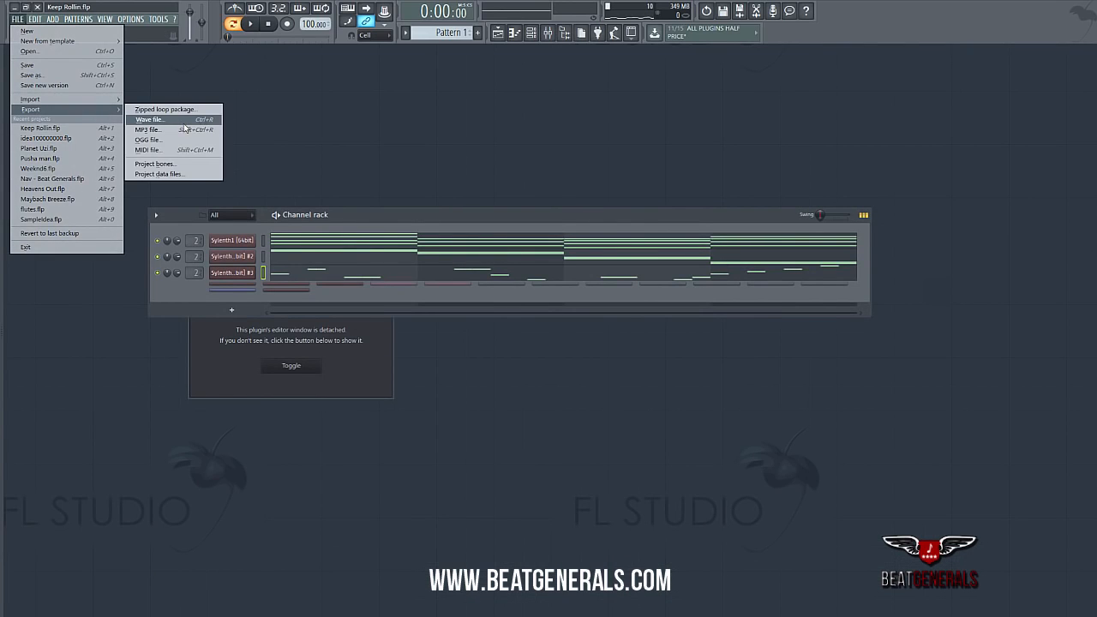
pyautogui.click(411, 135)
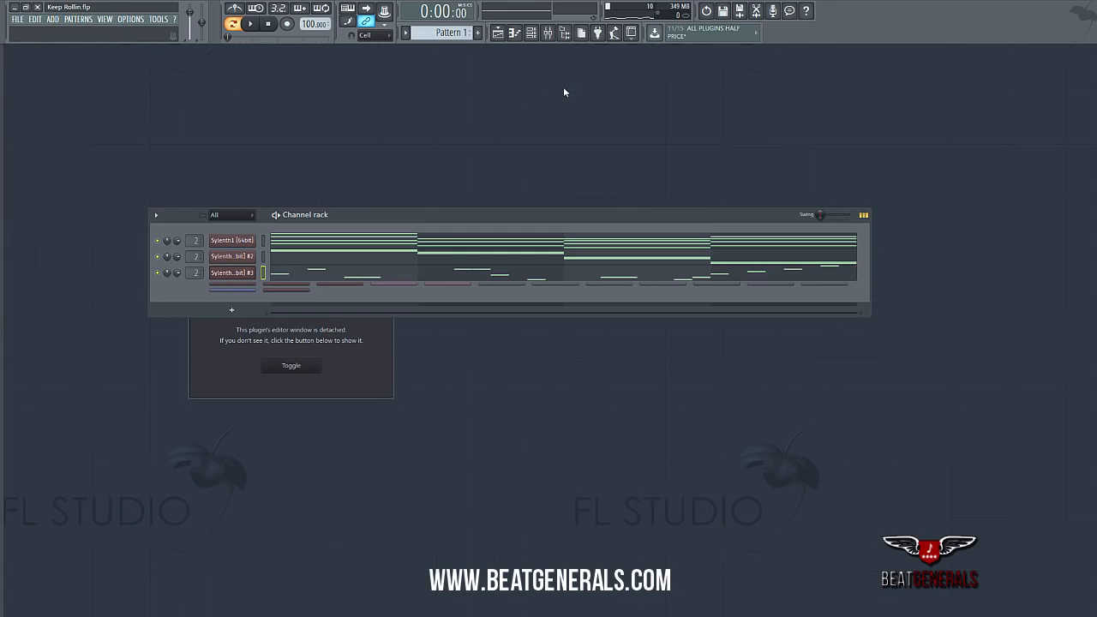
# - Load Edison into the first effect slot of the Master mixer track
pyautogui.click(548, 32)
pyautogui.click(735, 119)
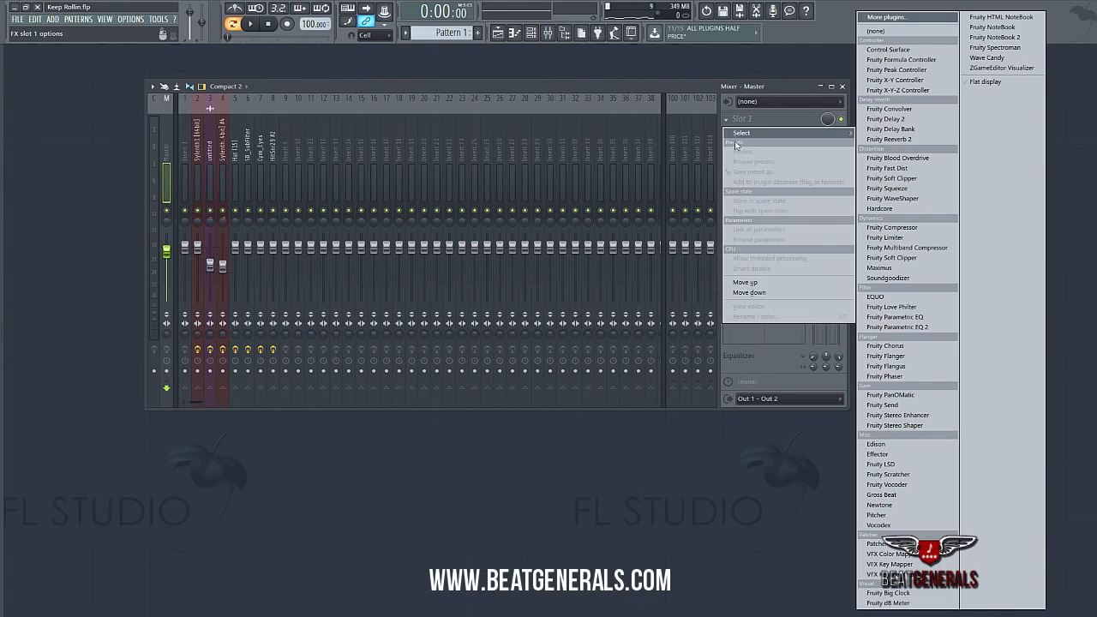
pyautogui.click(891, 444)
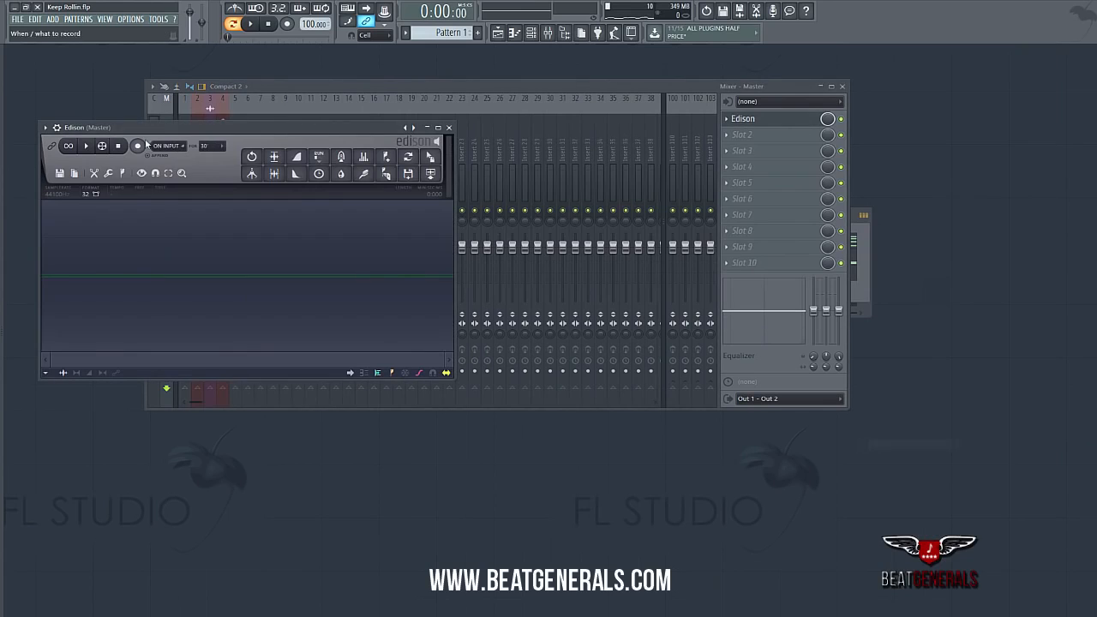
pyautogui.click(137, 146)
pyautogui.click(97, 147)
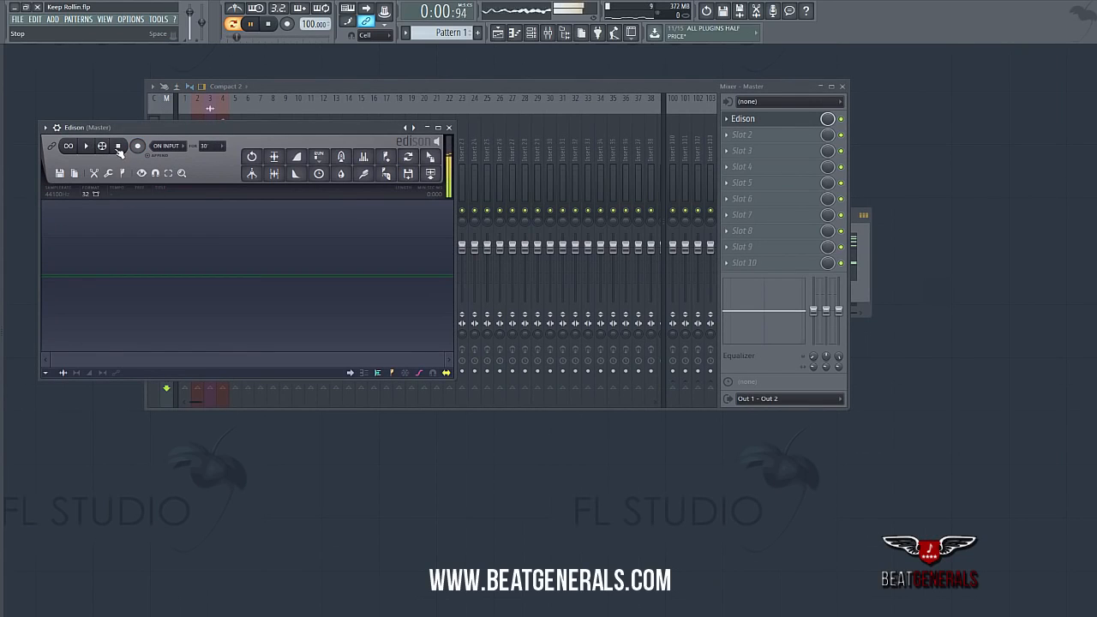
pyautogui.click(268, 24)
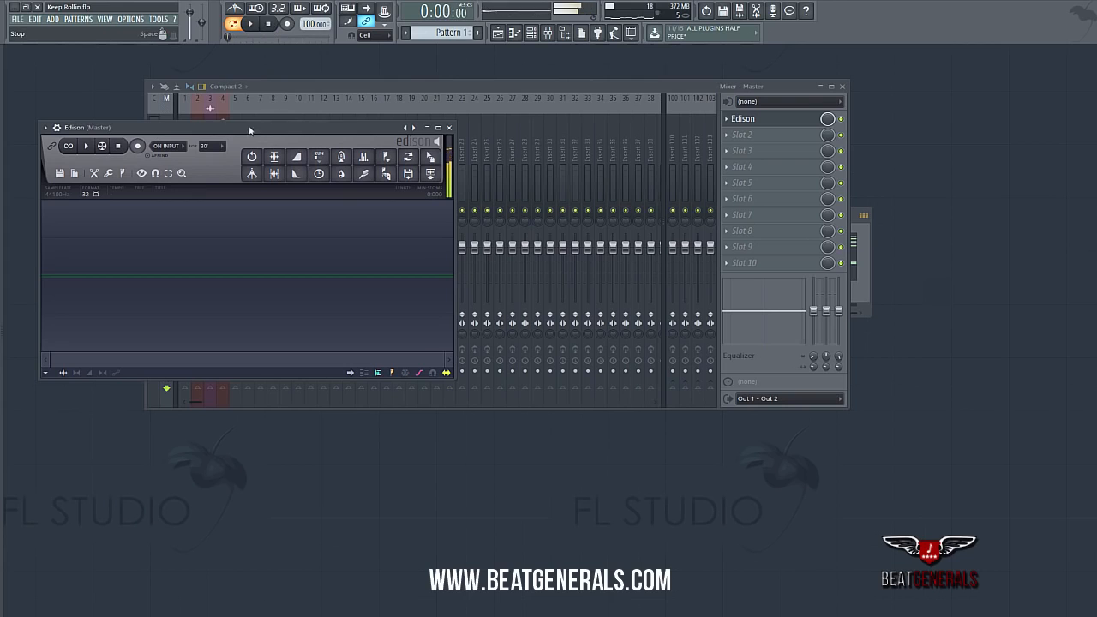
# - Record Pattern 1 into Edison for about two passes of the loop and stop the recording
pyautogui.click(137, 145)
pyautogui.click(251, 24)
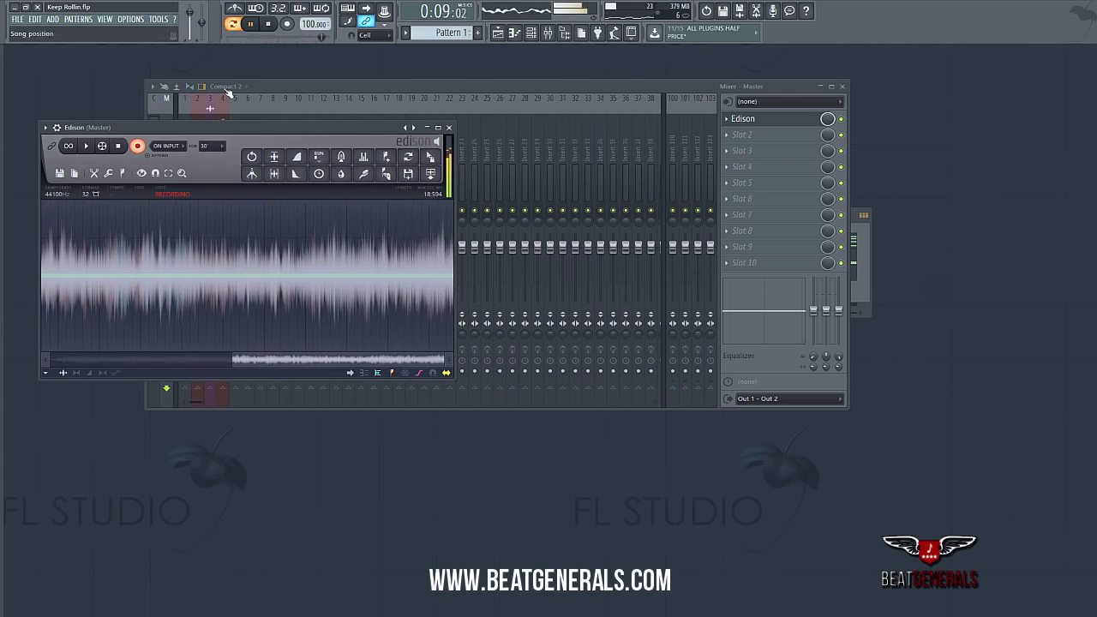
pyautogui.click(120, 146)
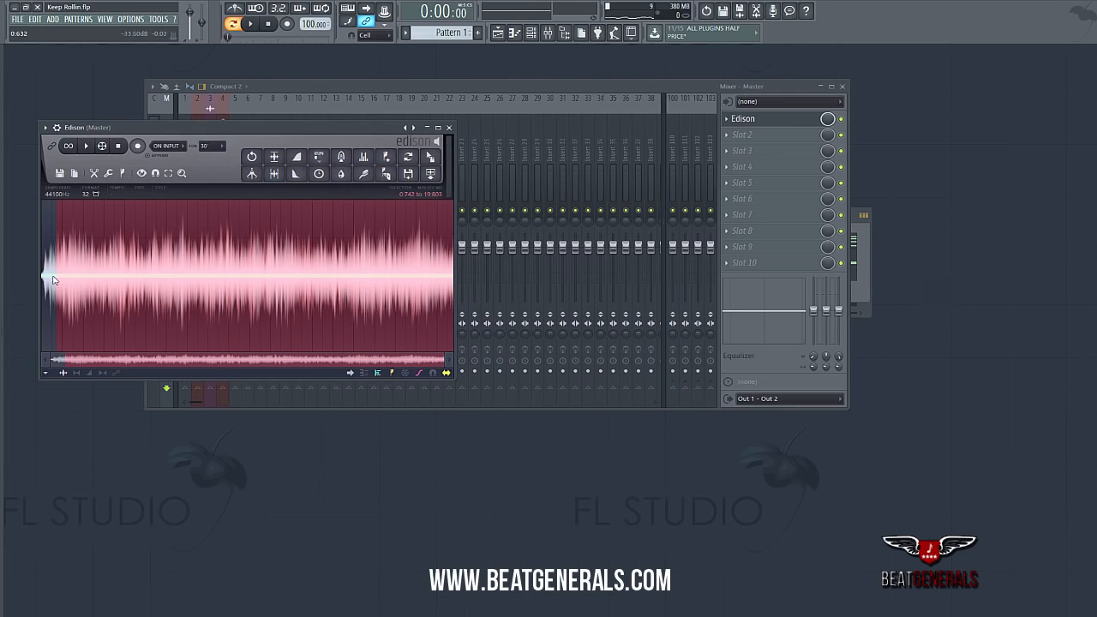
# - Trim the Edison recording to a single loop by keeping only the section from 10.754 to 19.803
pyautogui.moveTo(49, 279); pyautogui.dragTo(167, 296)
pyautogui.moveTo(265, 283); pyautogui.dragTo(450, 282)
pyautogui.moveTo(286, 126); pyautogui.dragTo(587, 252)
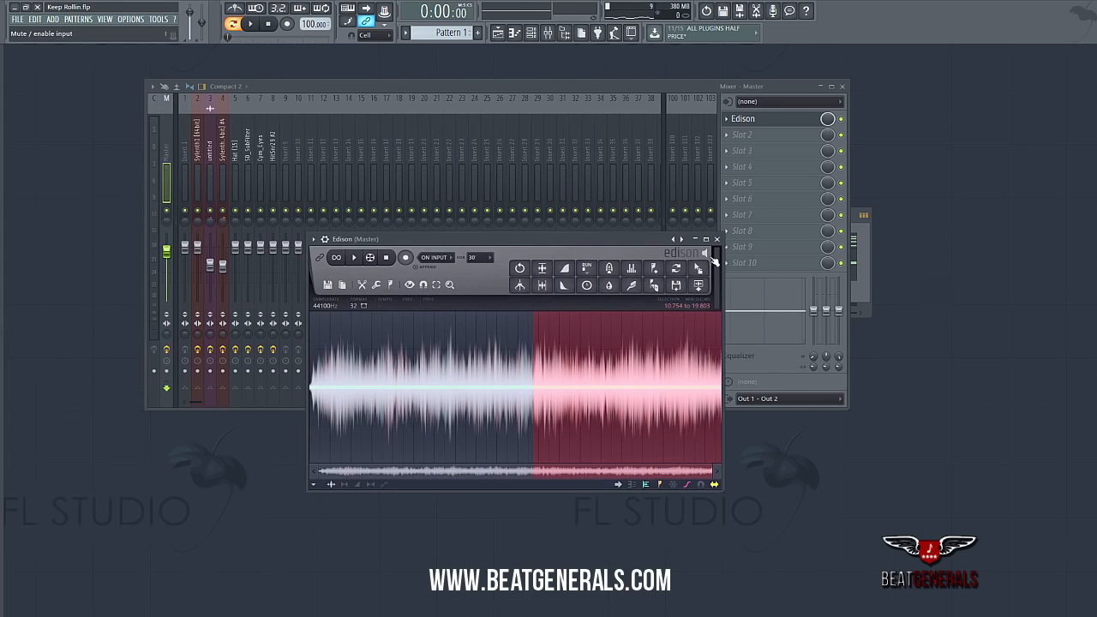
pyautogui.moveTo(704, 269); pyautogui.dragTo(364, 244)
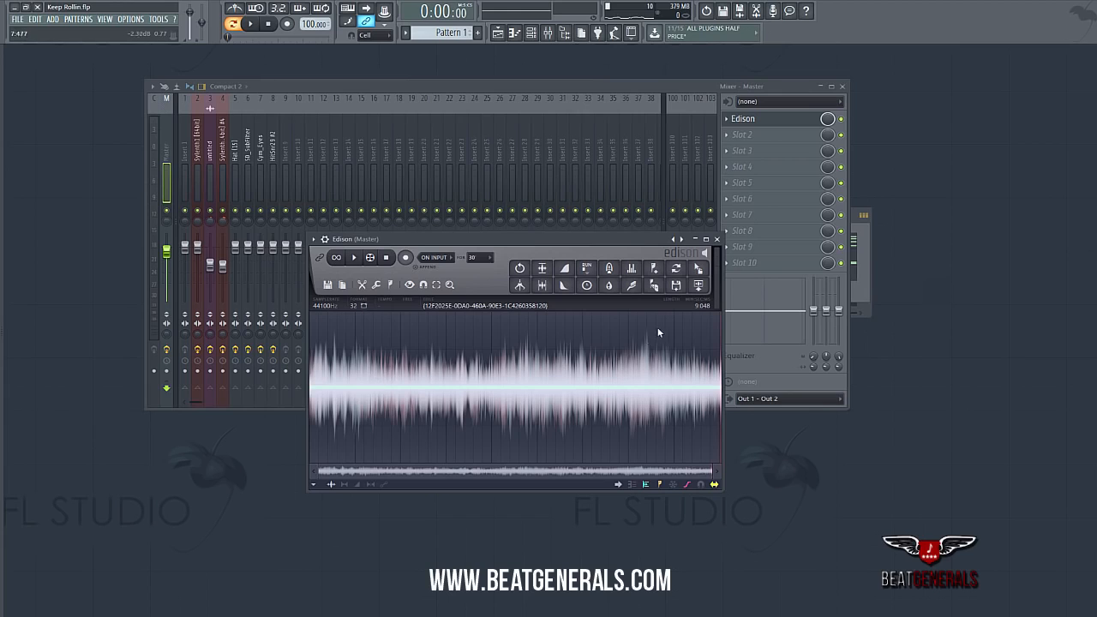
pyautogui.moveTo(611, 338); pyautogui.dragTo(859, 406)
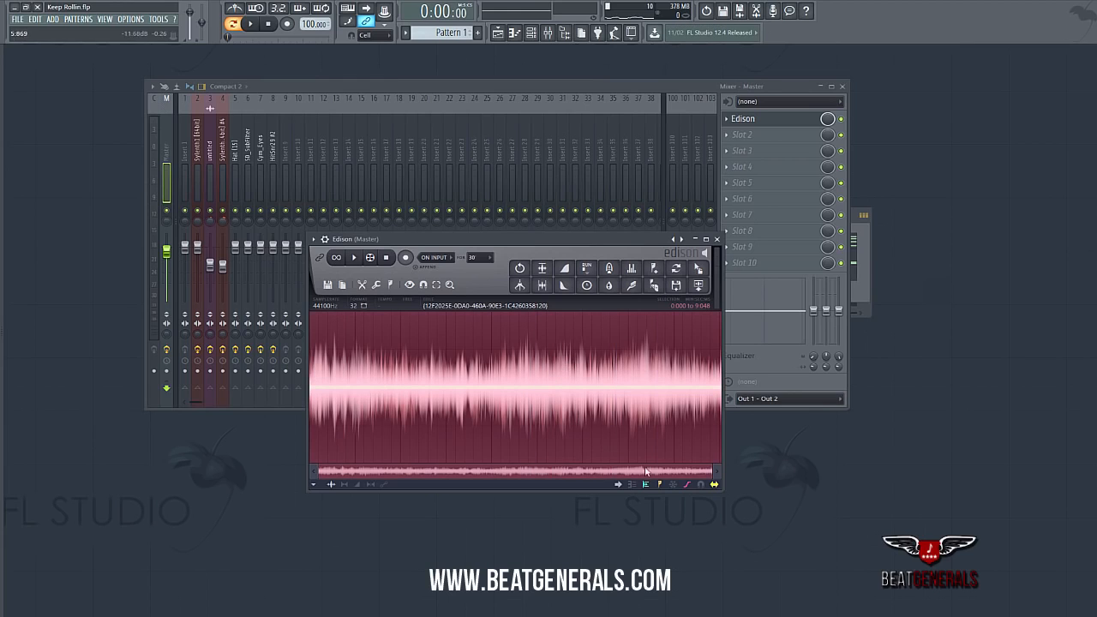
pyautogui.click(527, 384)
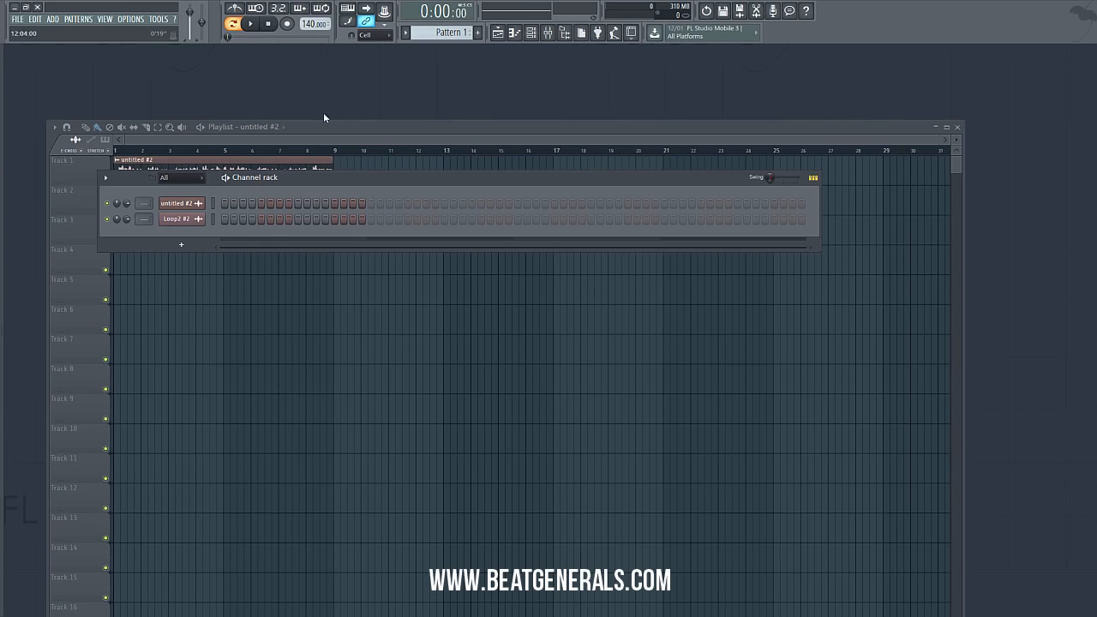
# - Normalize the untitled #2 sample in its channel settings and audition it
pyautogui.moveTo(463, 33); pyautogui.dragTo(463, 33)
pyautogui.click(193, 204)
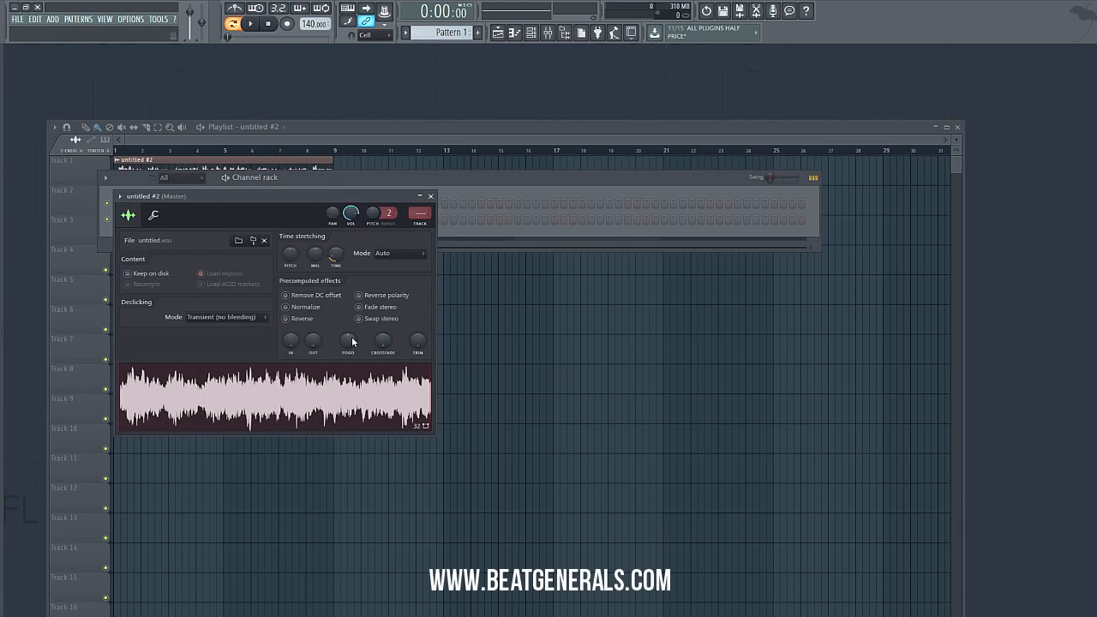
pyautogui.click(298, 306)
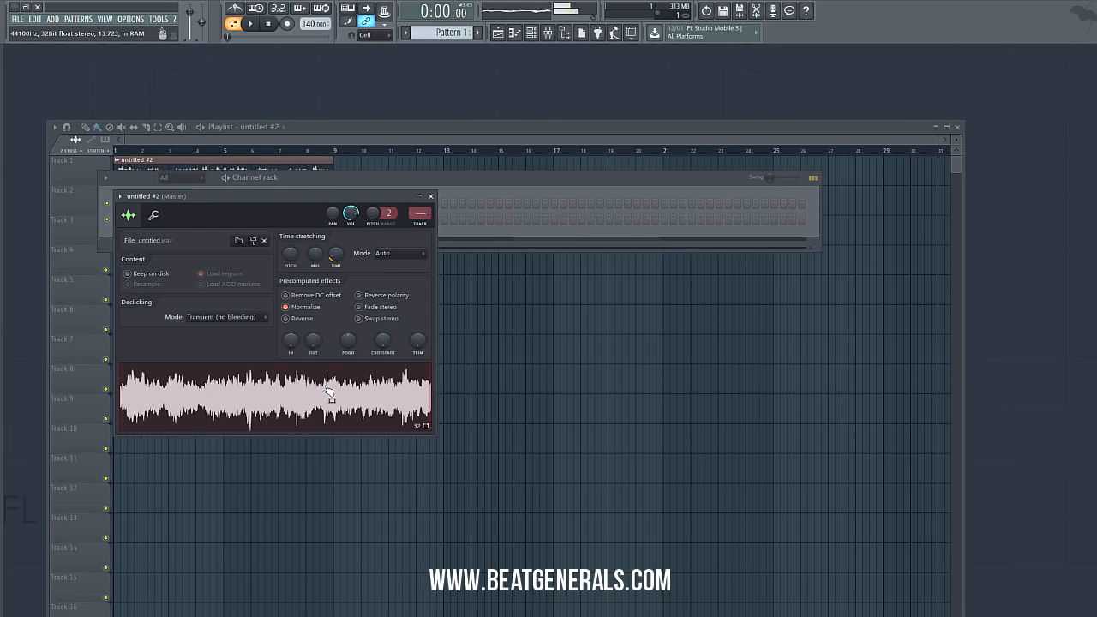
pyautogui.click(270, 28)
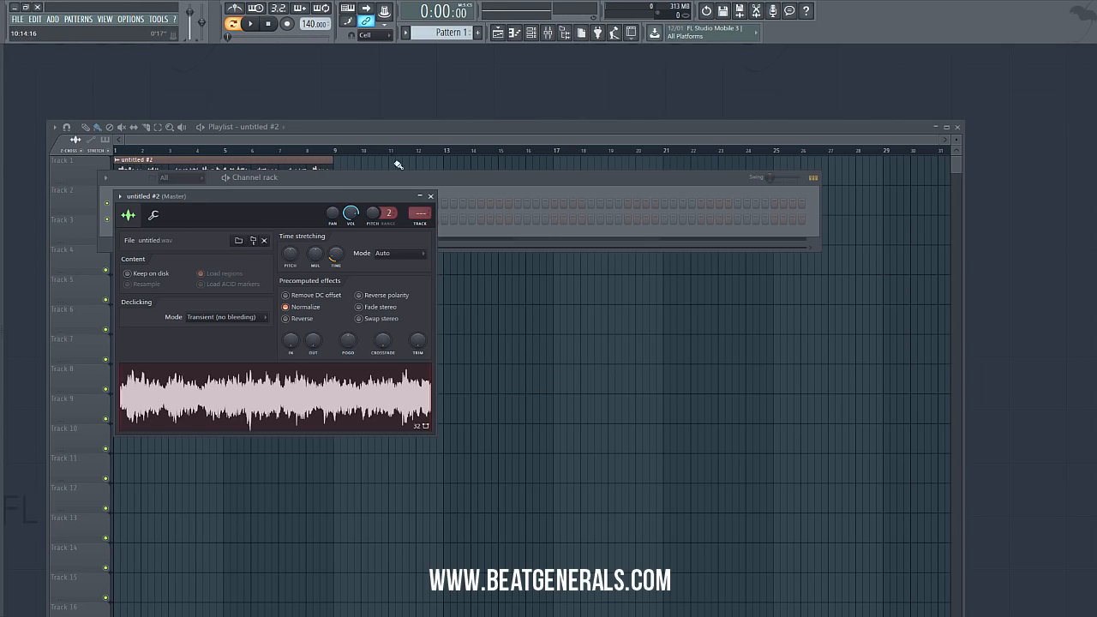
# - Examine the Loop2 #2 channel's sample waveform for comparison and return to the untitled #2 channel settings
pyautogui.click(360, 177)
pyautogui.click(195, 221)
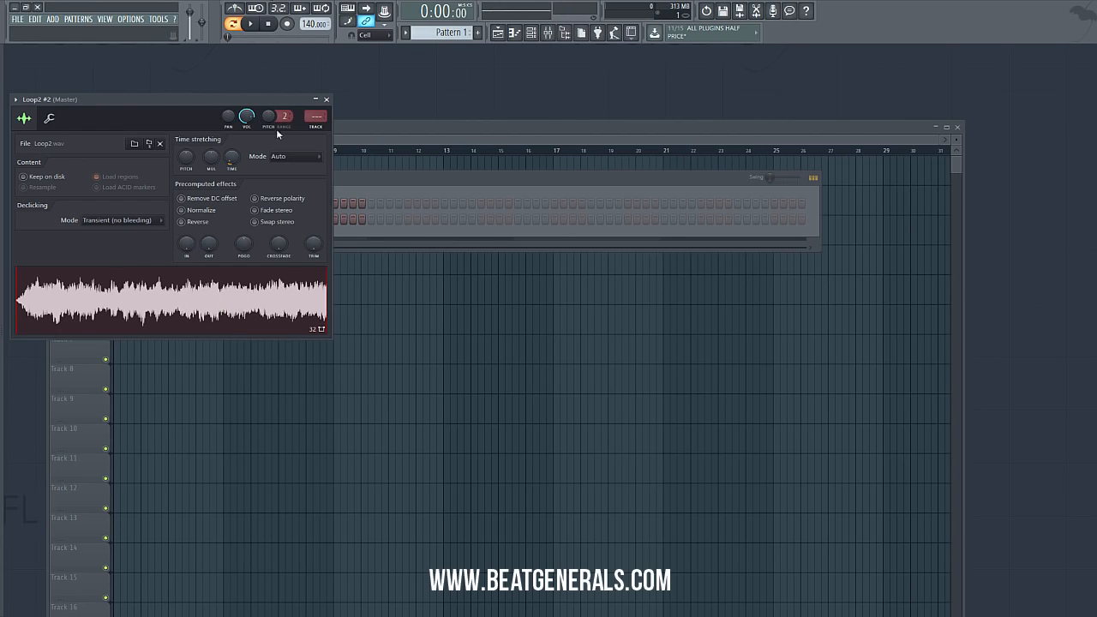
pyautogui.moveTo(240, 101); pyautogui.dragTo(468, 178)
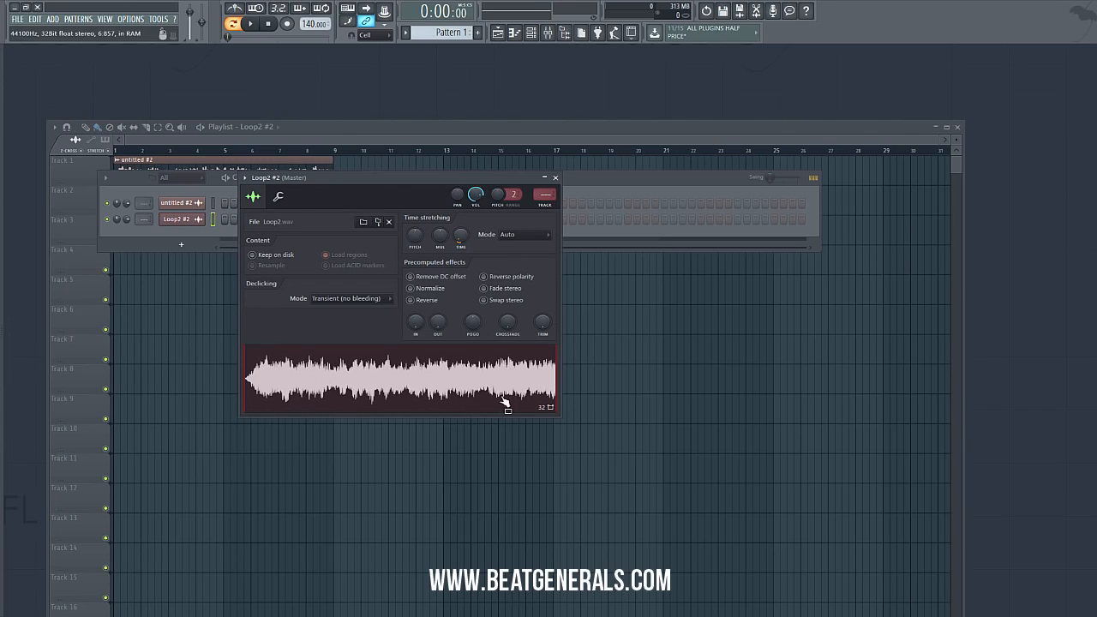
pyautogui.click(193, 207)
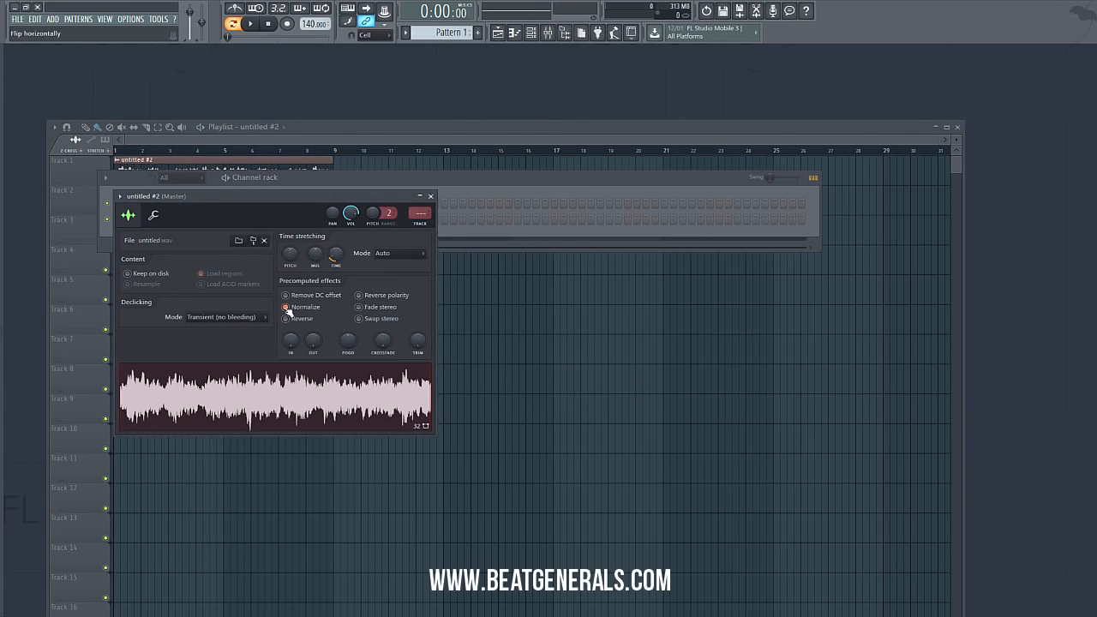
# - Set the project tempo to 100 BPM
pyautogui.click(304, 27)
pyautogui.moveTo(304, 26); pyautogui.dragTo(316, 34)
pyautogui.click(563, 341)
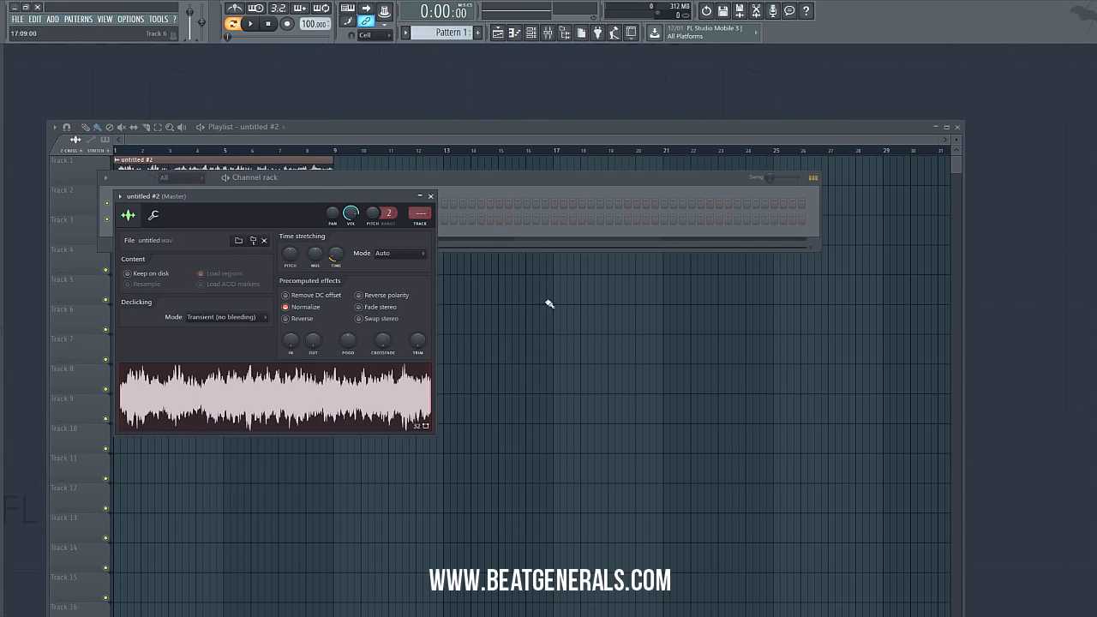
# - Maximize the Playlist and stretch the untitled #2 clip on Track 1 so it ends at bar 6
pyautogui.rightClick(545, 327)
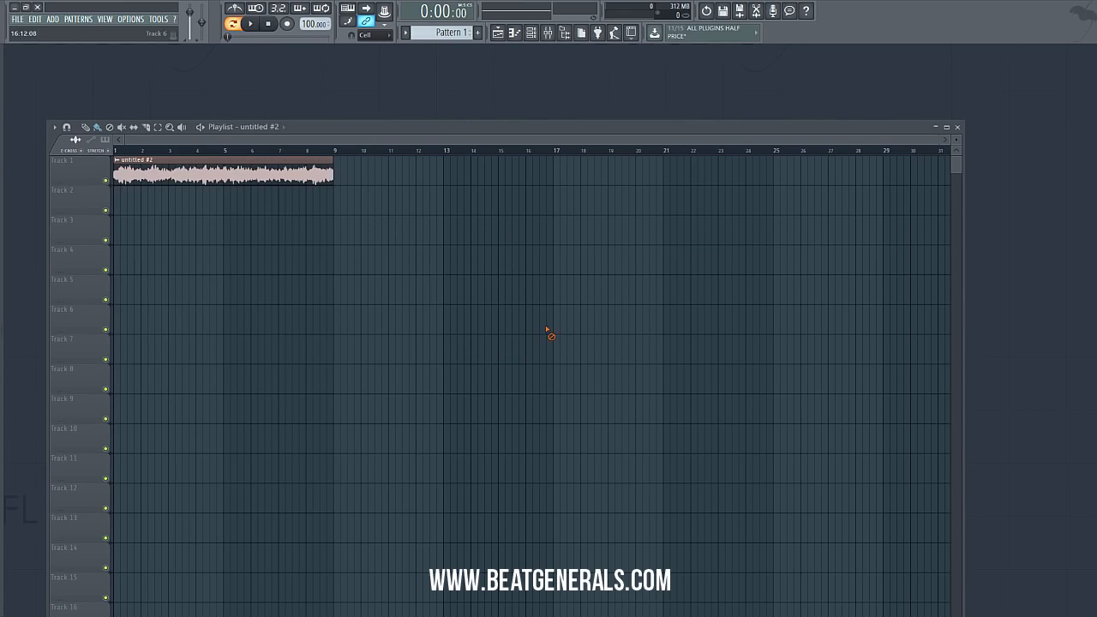
pyautogui.doubleClick(386, 127)
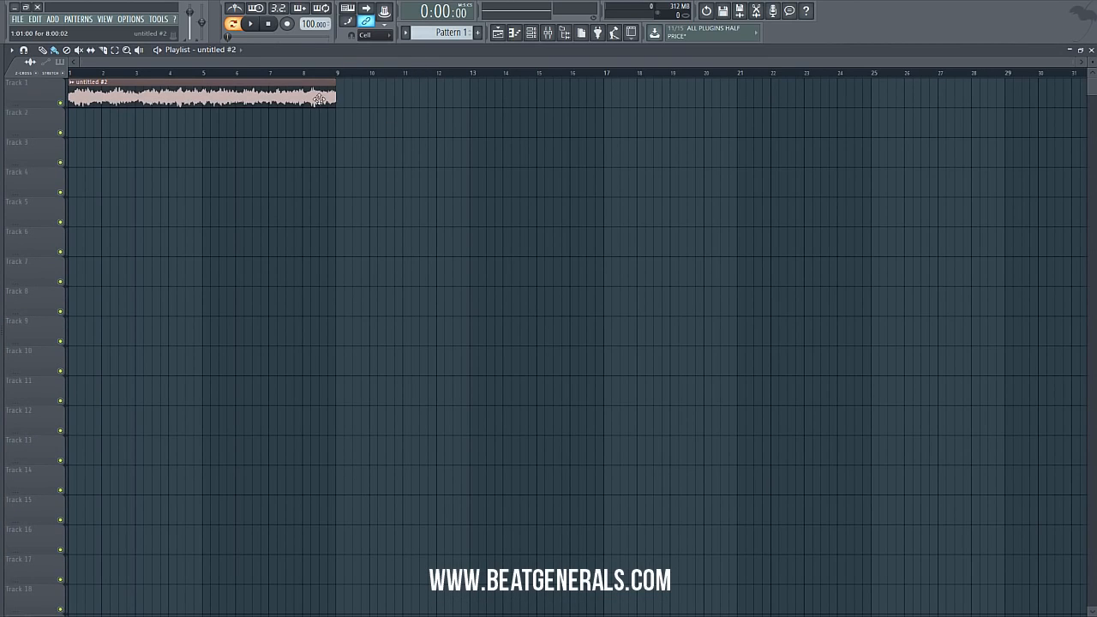
pyautogui.moveTo(336, 96); pyautogui.dragTo(236, 101)
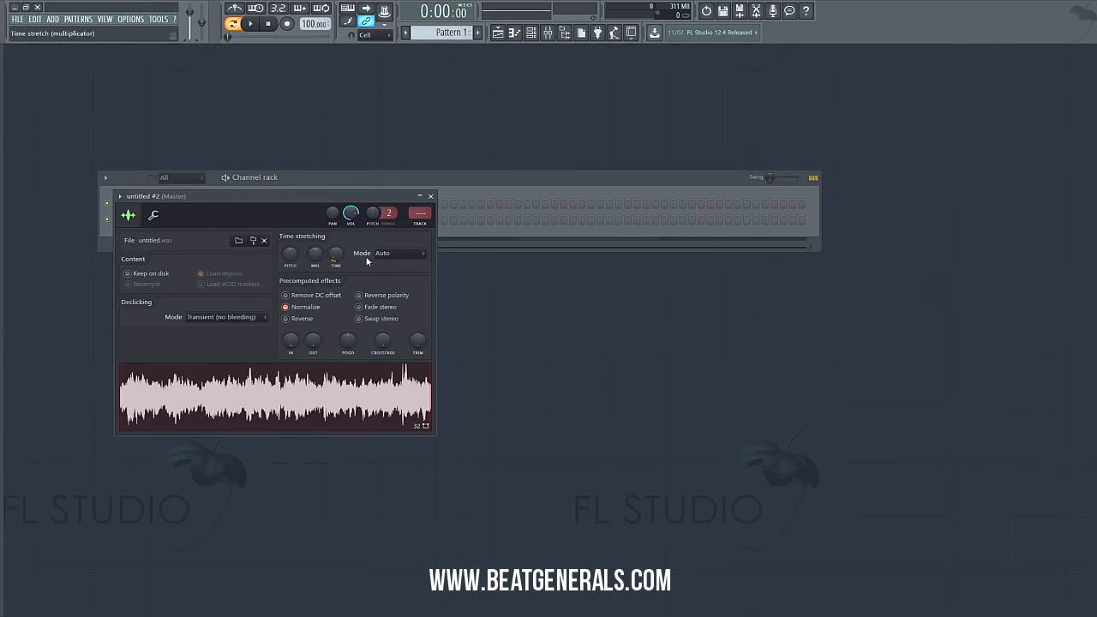
# - Set the untitled #2 sample's time stretching mode to e2 generic and reverse the sample
pyautogui.click(404, 255)
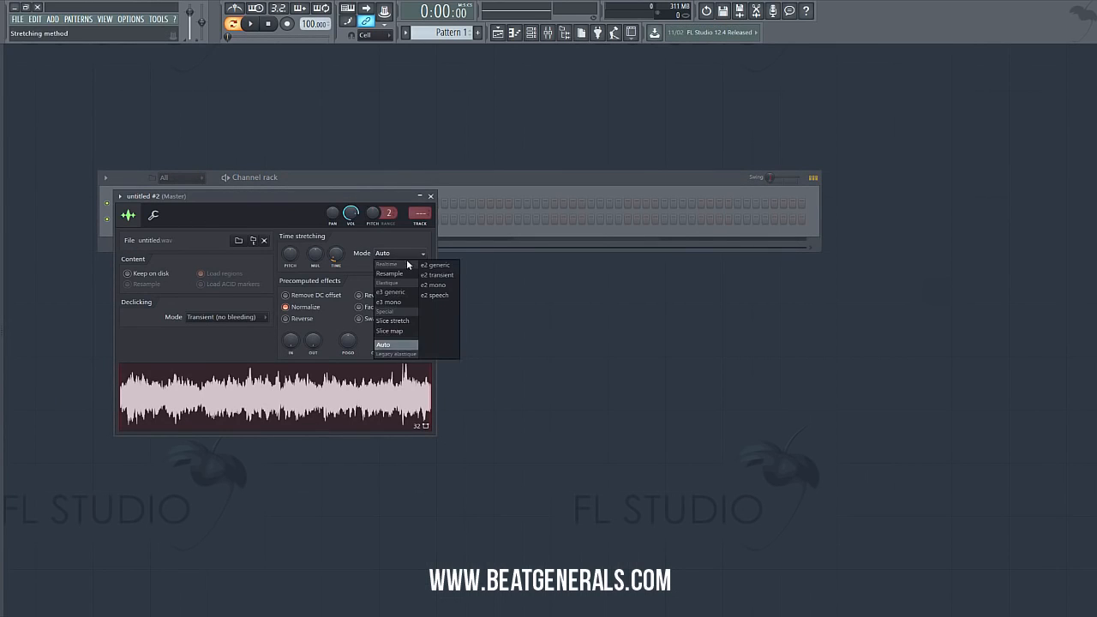
pyautogui.click(435, 265)
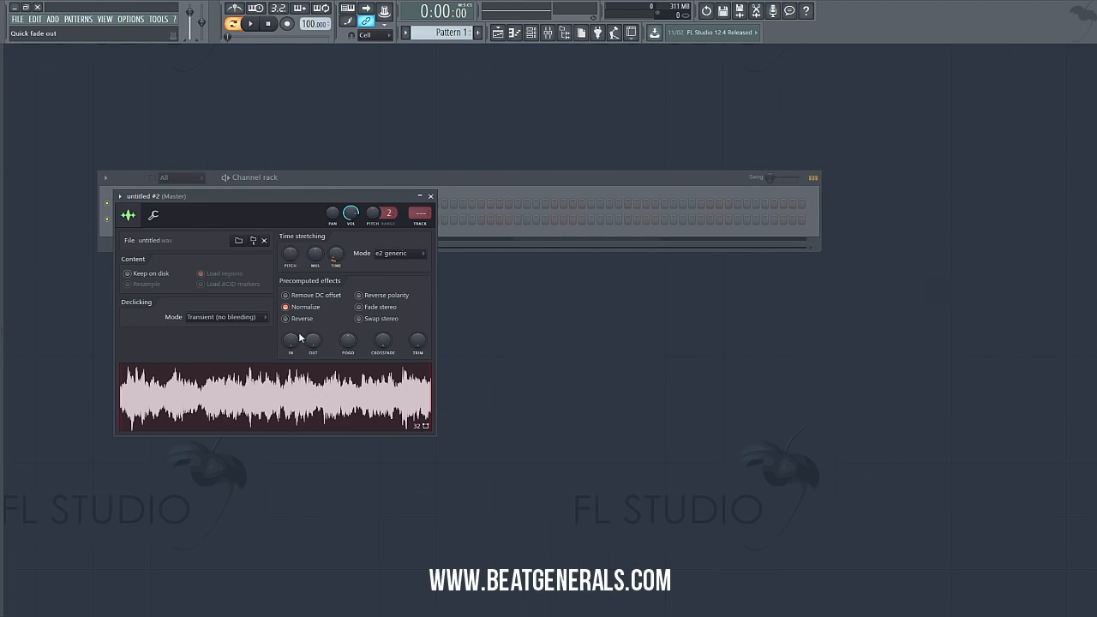
pyautogui.click(296, 318)
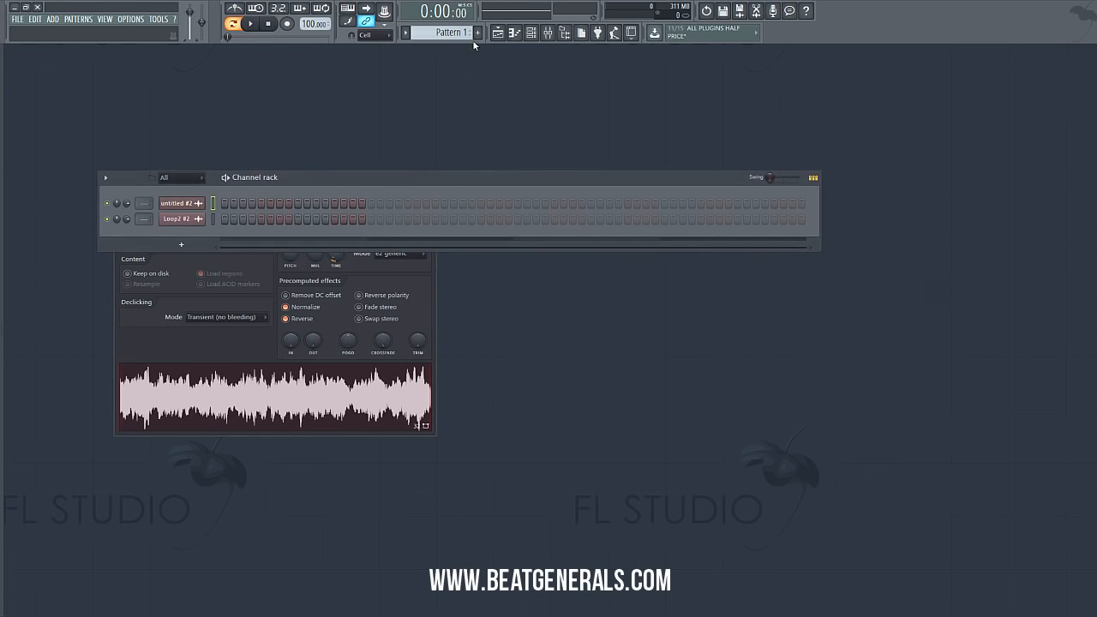
# - Play the reversed clip from the Playlist in song mode with the metronome on, and stop playback
pyautogui.press('F5')
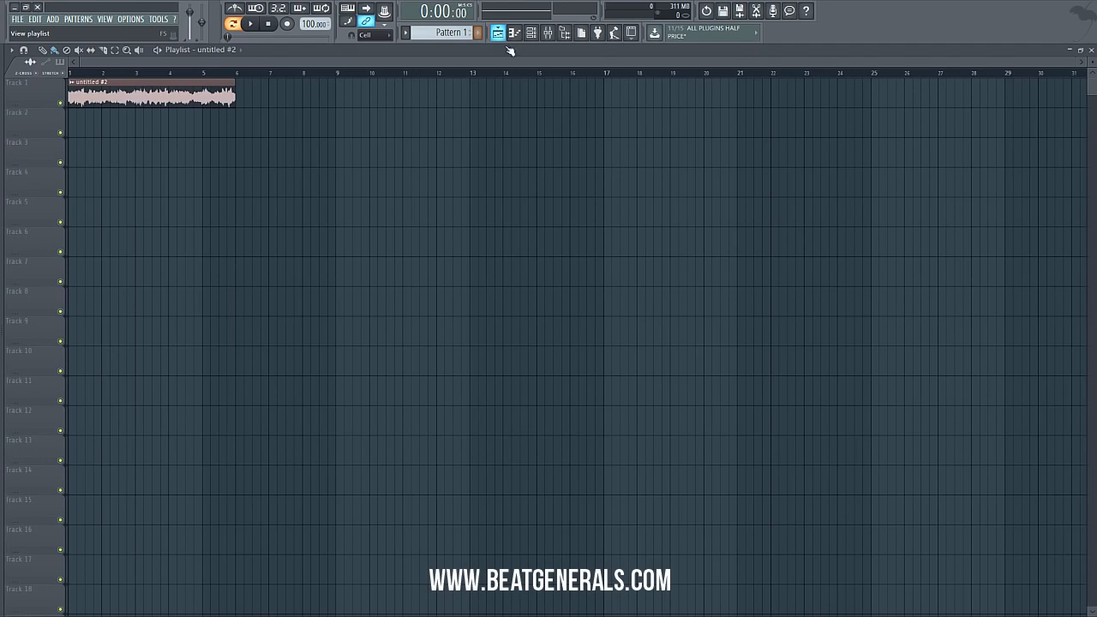
pyautogui.click(249, 23)
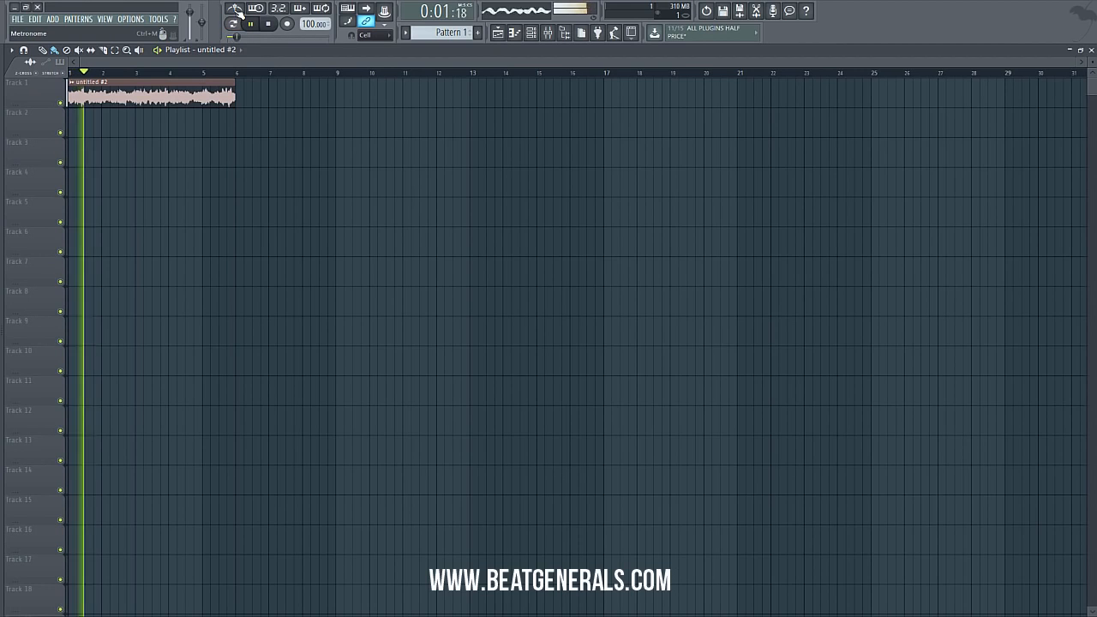
pyautogui.click(236, 9)
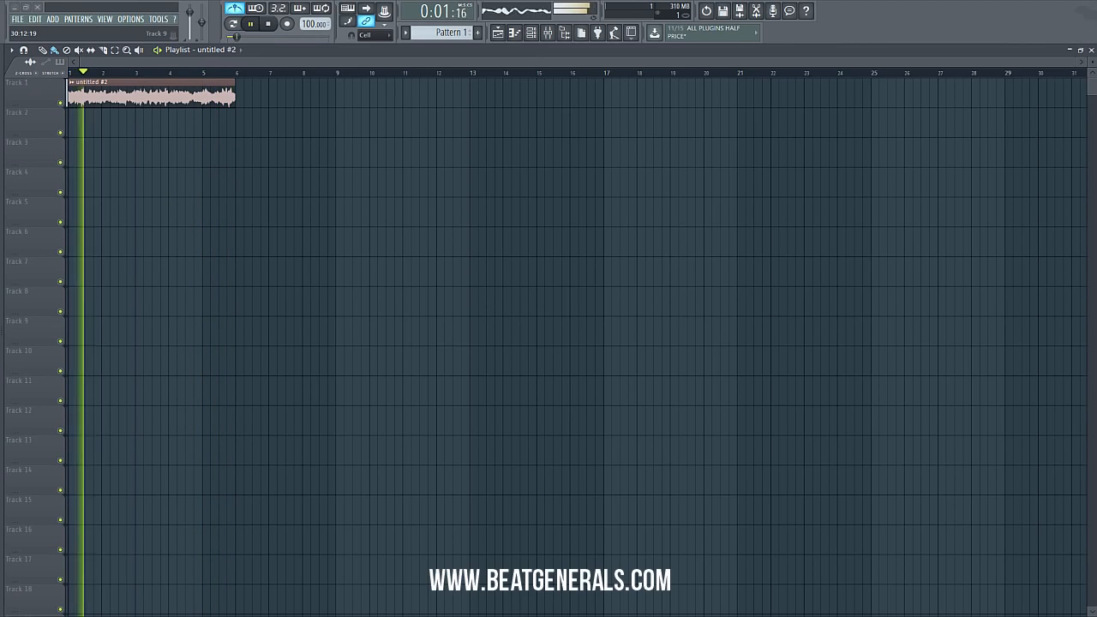
pyautogui.click(268, 24)
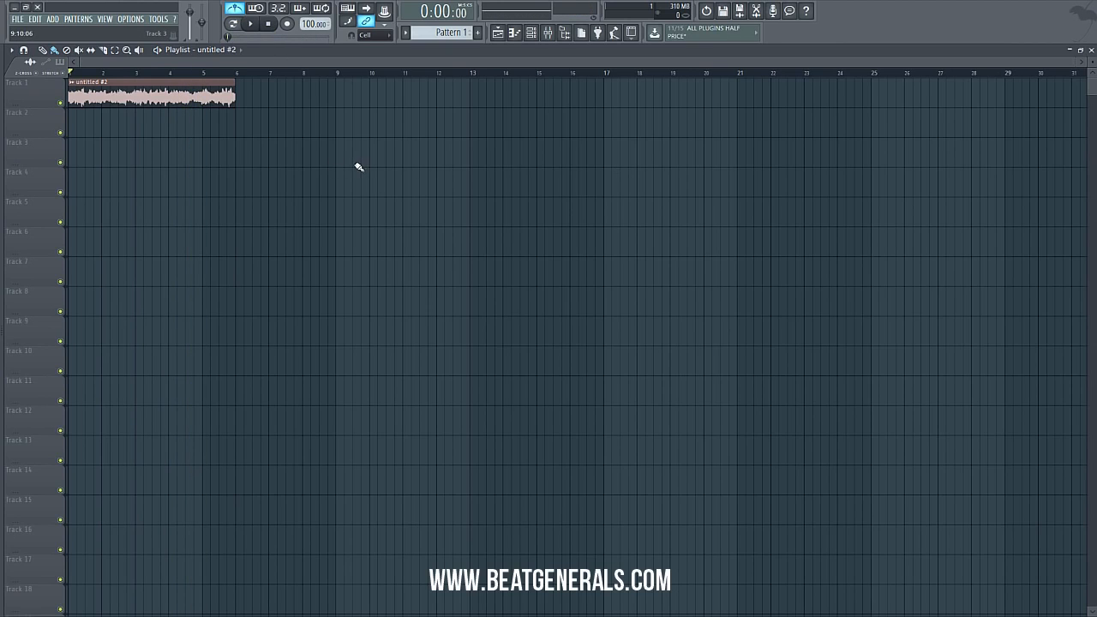
# - Stretch the untitled #2 clip so it ends at bar 9 and play it
pyautogui.moveTo(233, 96); pyautogui.dragTo(336, 109)
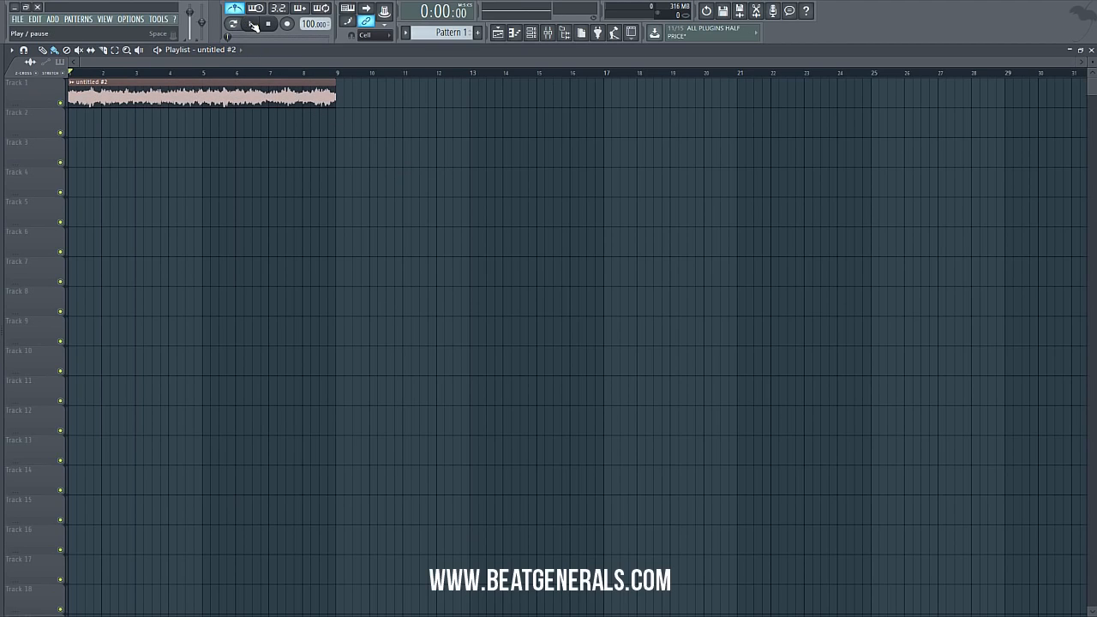
pyautogui.click(253, 24)
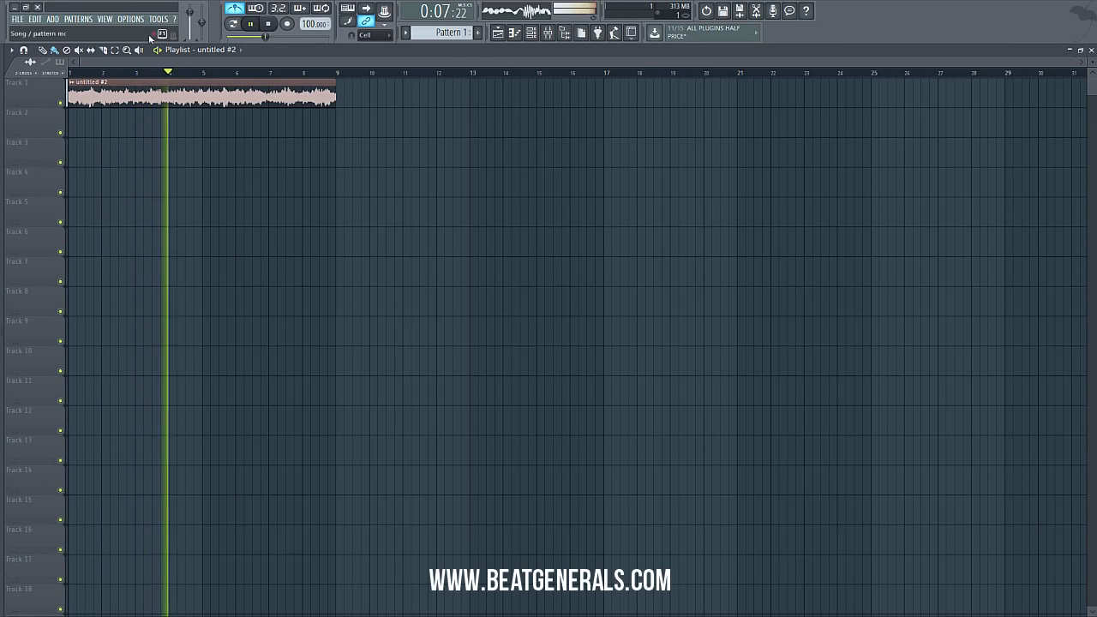
# - Slice the untitled #2 clip at bar 5, delete the second half and play back the remaining part
pyautogui.click(108, 52)
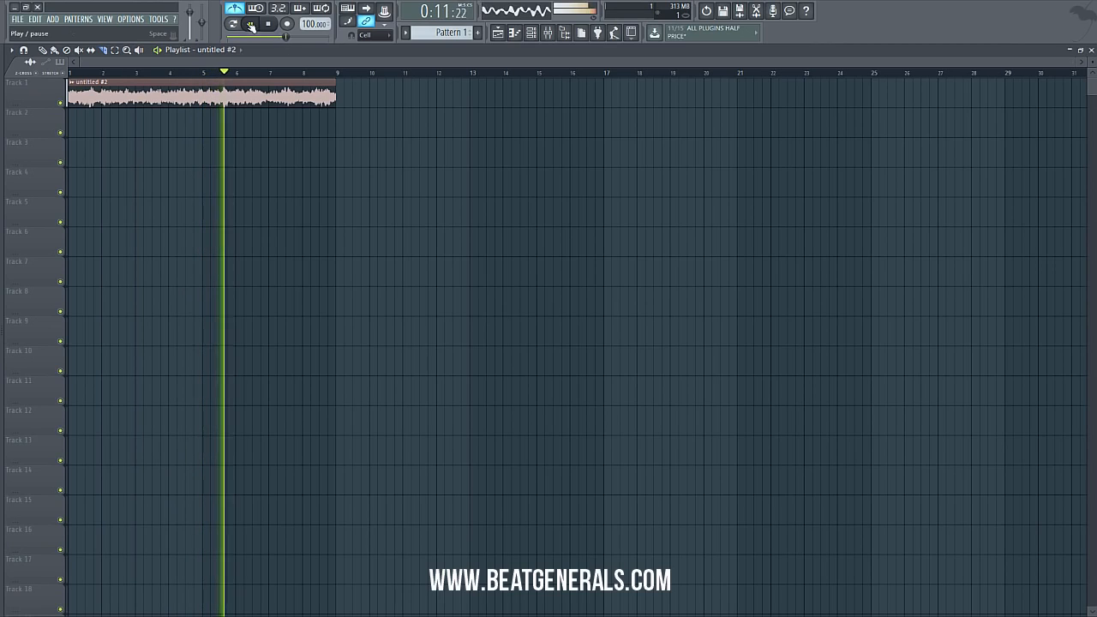
pyautogui.press('space')
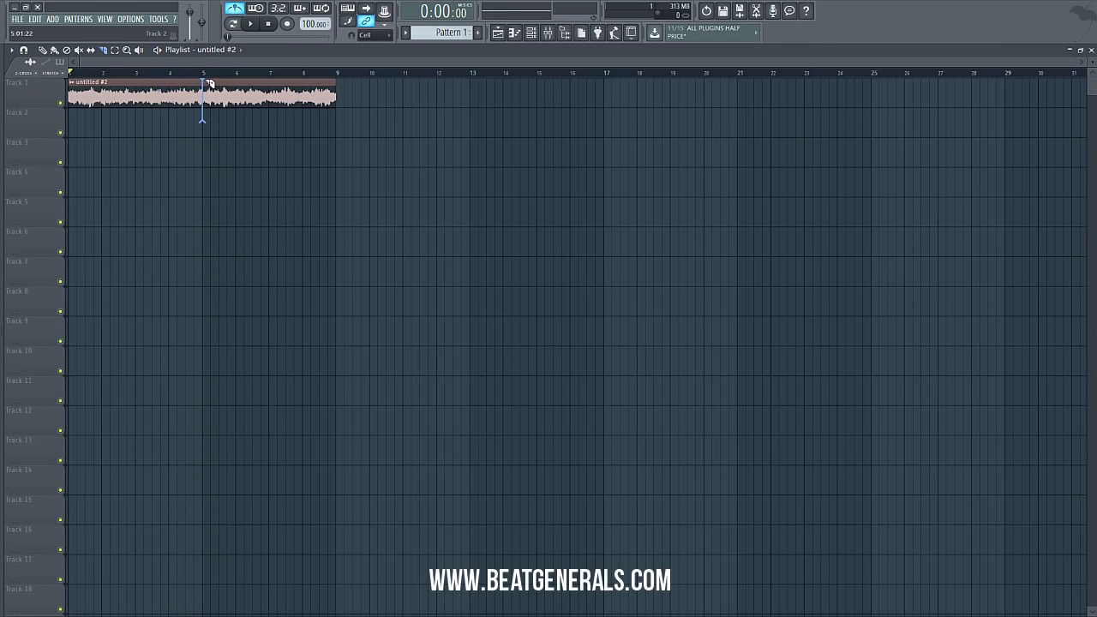
pyautogui.moveTo(205, 80); pyautogui.dragTo(205, 79)
pyautogui.click(44, 51)
pyautogui.rightClick(289, 101)
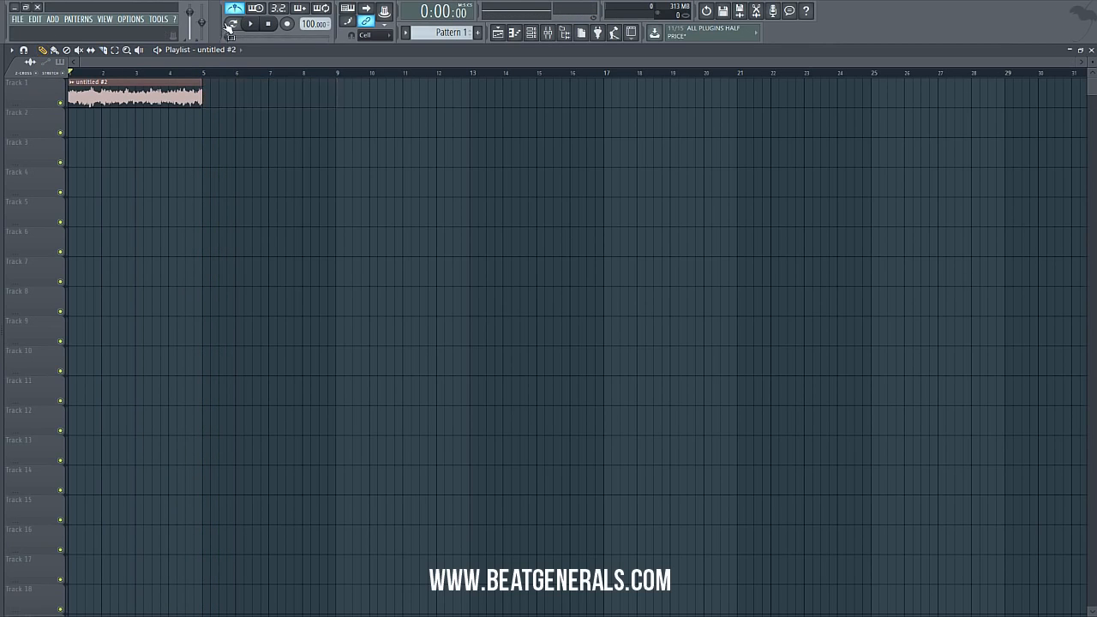
pyautogui.click(251, 24)
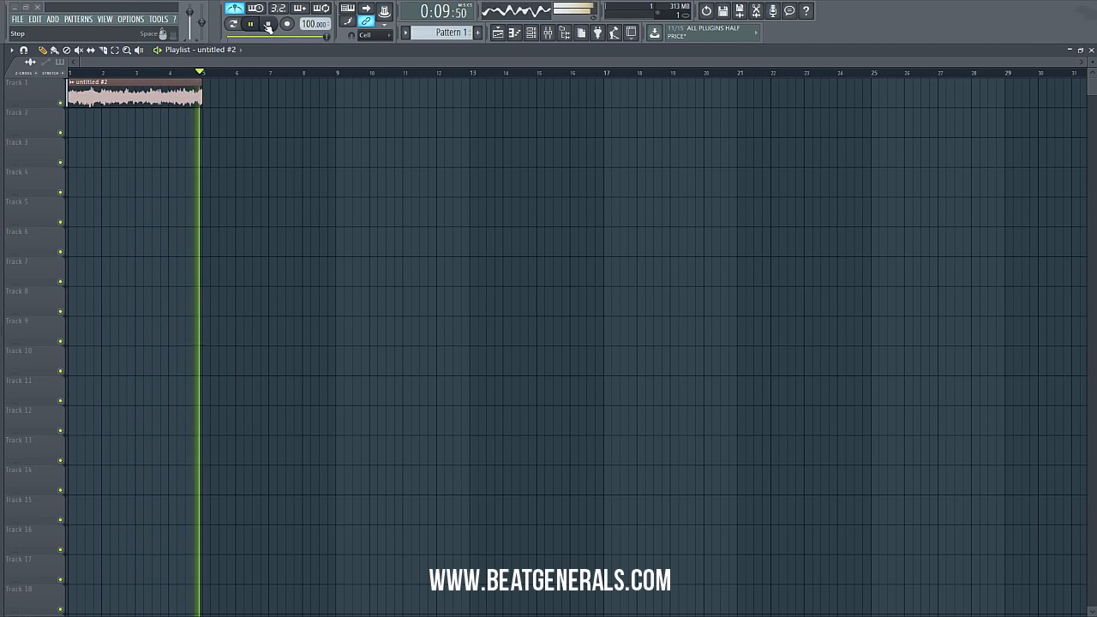
pyautogui.click(268, 25)
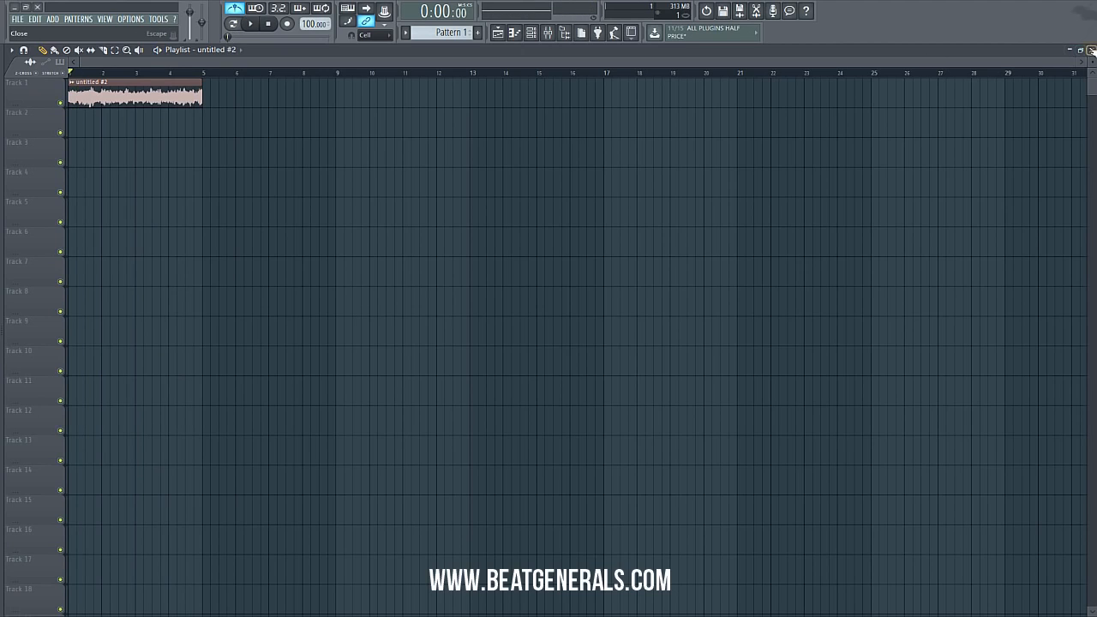
# - Route the untitled #2 channel to mixer track 2 and load Fruity parametric EQ 2 in that track's first effect slot
pyautogui.click(1091, 49)
pyautogui.click(182, 219)
pyautogui.click(182, 204)
pyautogui.click(458, 232)
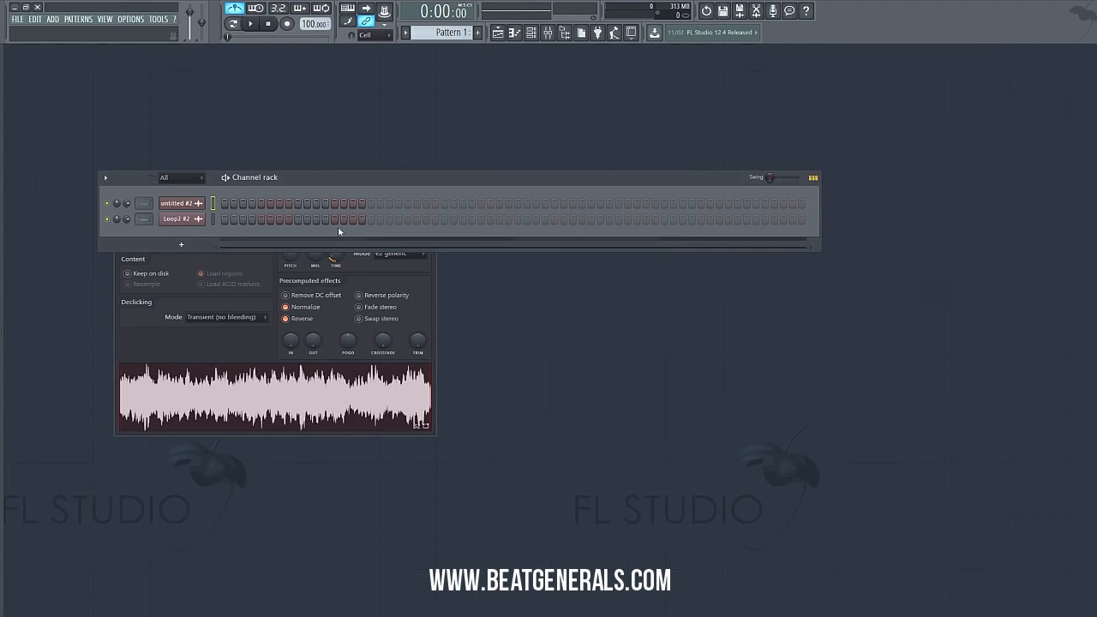
pyautogui.click(193, 206)
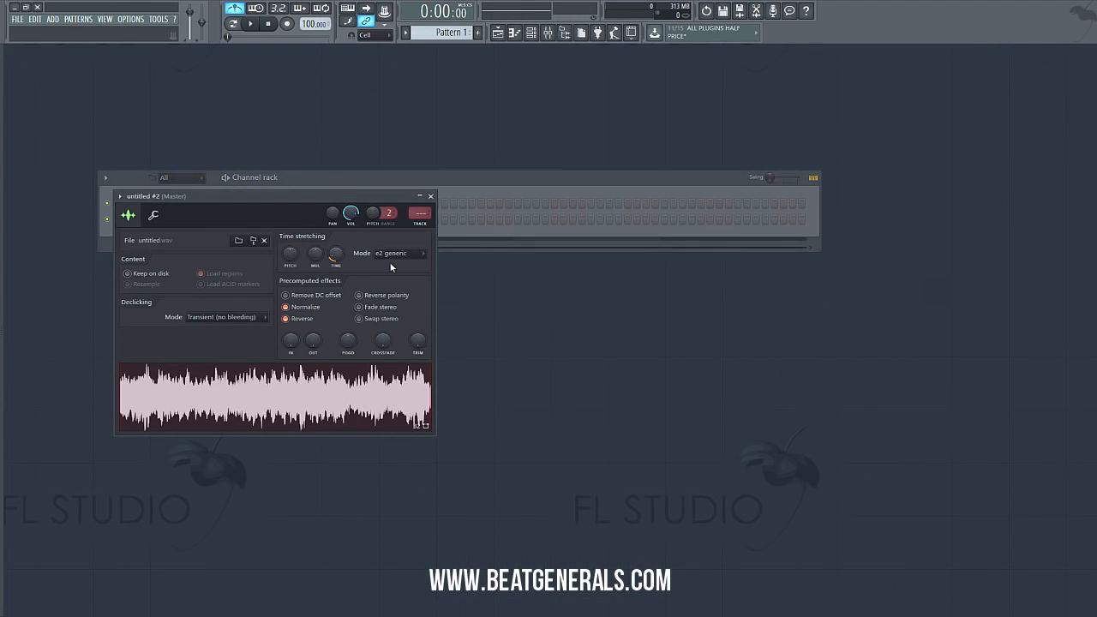
pyautogui.hotkey('ctrl', 'l')
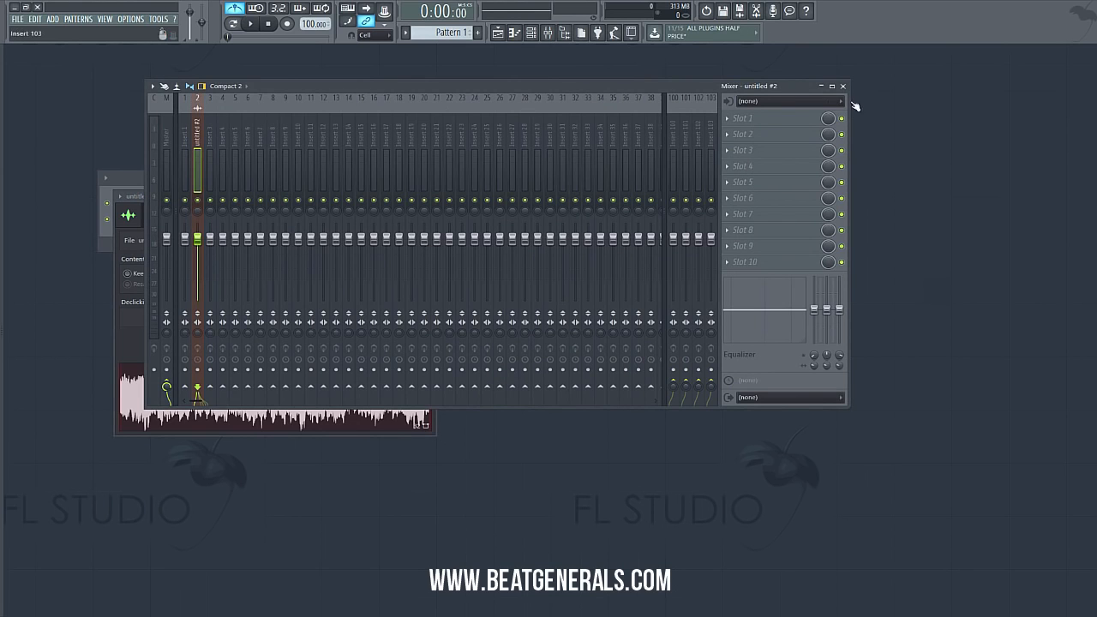
pyautogui.click(732, 120)
pyautogui.click(895, 326)
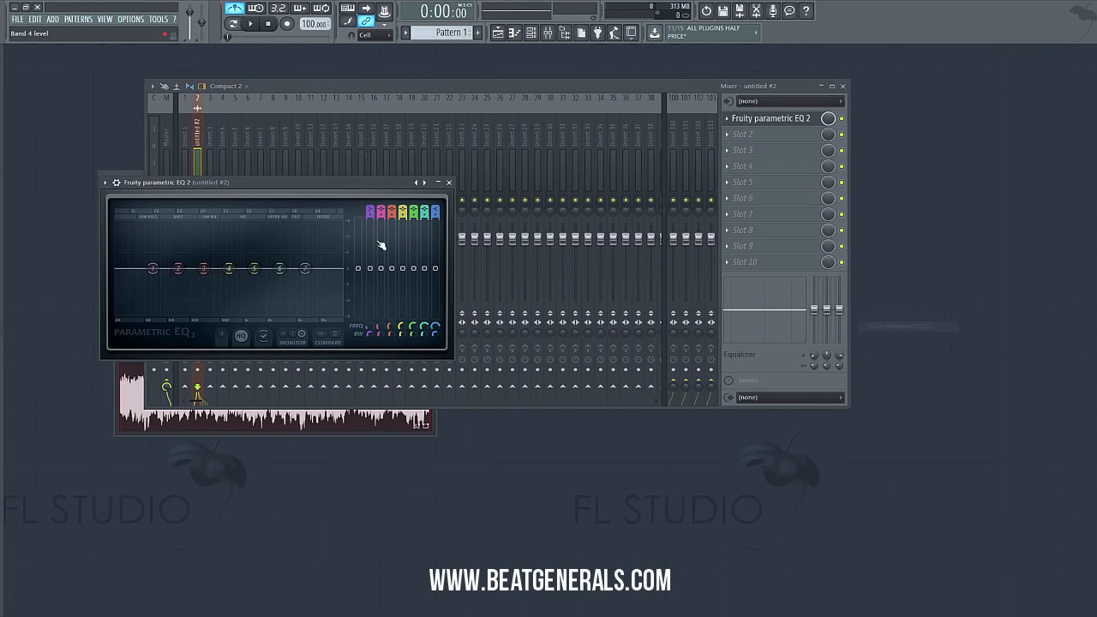
# - Make EQ band 1 a high pass and band 7 a Gentle 8 low pass, moving both inward to isolate the midrange
pyautogui.moveTo(370, 209); pyautogui.dragTo(369, 204)
pyautogui.moveTo(153, 269); pyautogui.dragTo(156, 269)
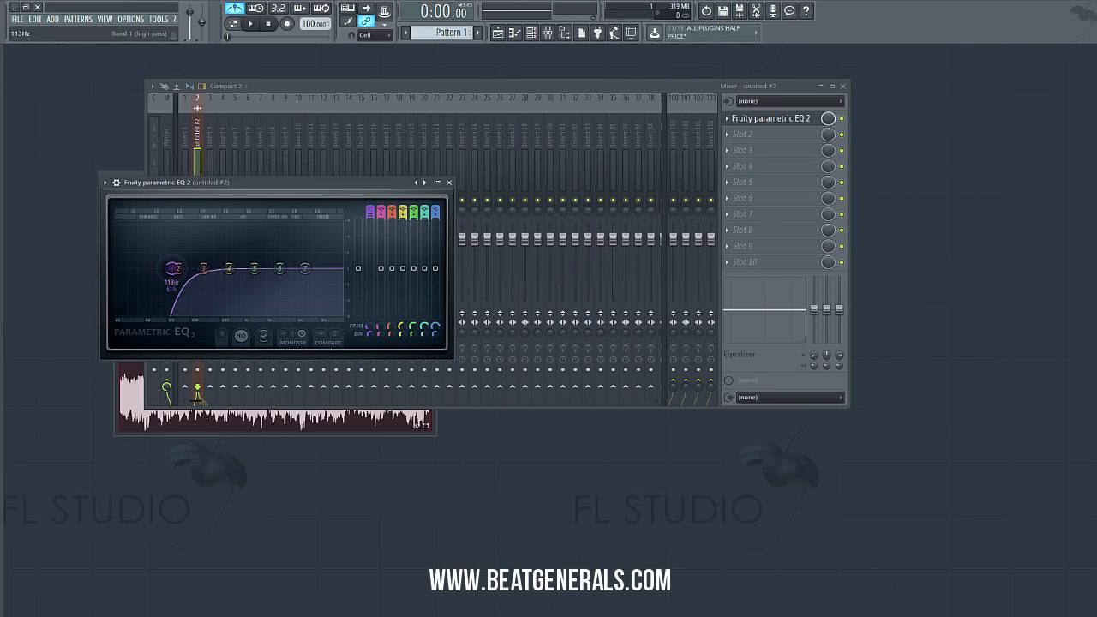
pyautogui.moveTo(172, 268); pyautogui.dragTo(180, 269)
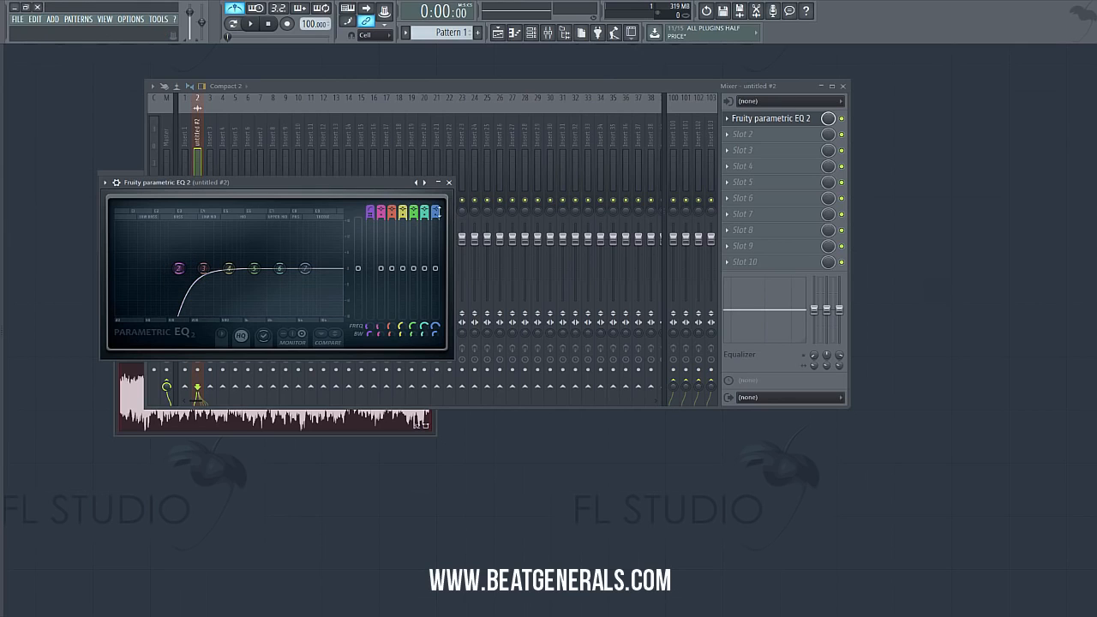
pyautogui.moveTo(436, 211); pyautogui.dragTo(435, 244)
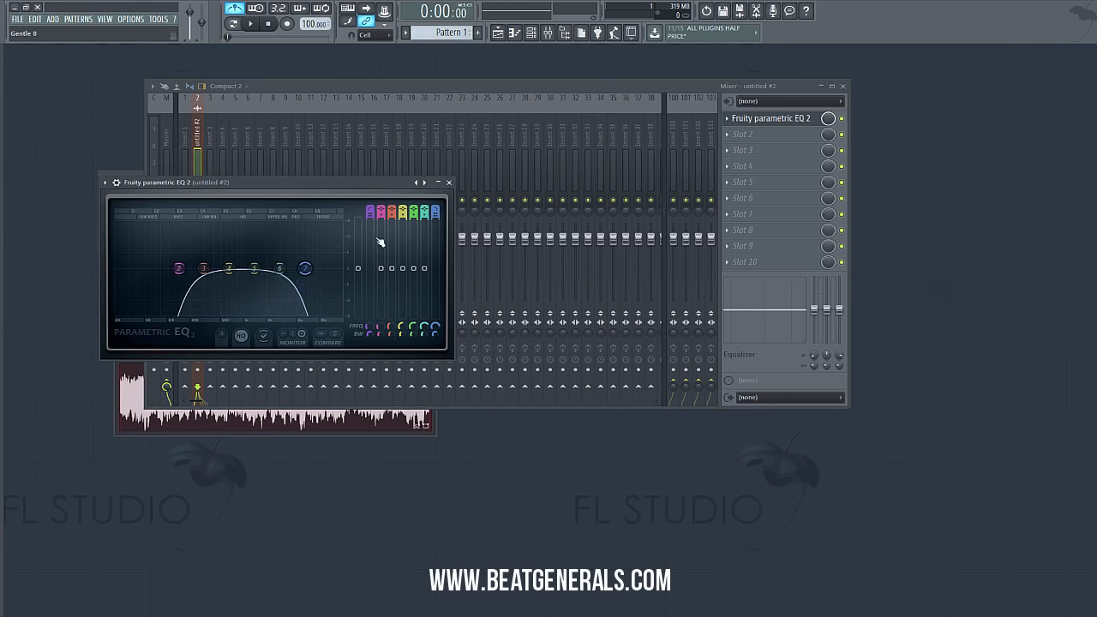
pyautogui.moveTo(304, 268); pyautogui.dragTo(261, 268)
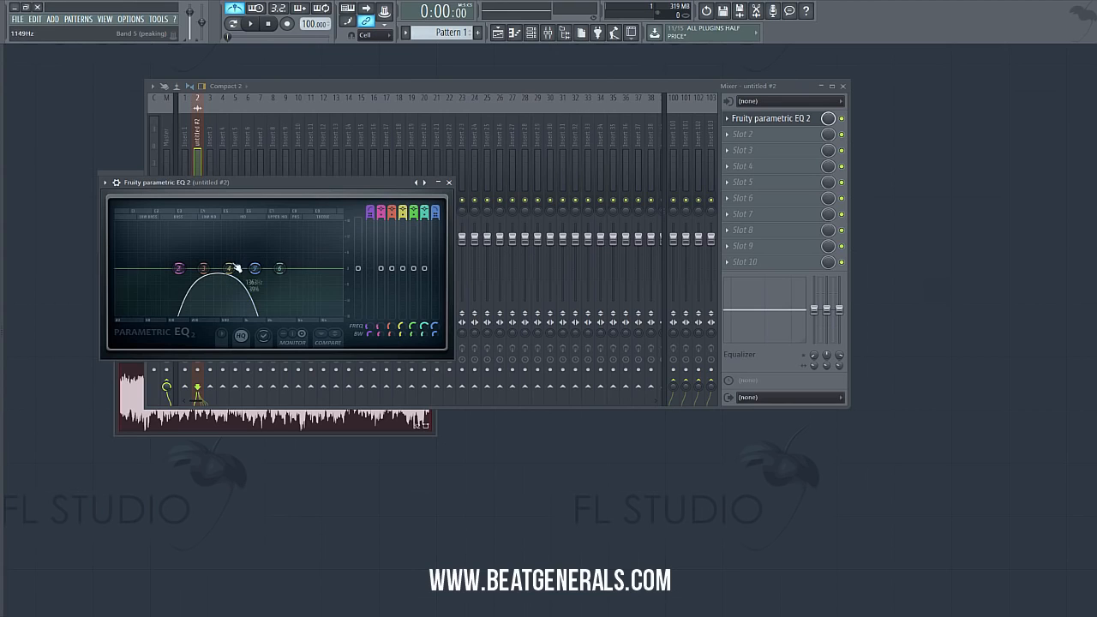
# - During playback, slightly lower the cutoffs of EQ band 1's high pass and band 7's low pass, then stop playback
pyautogui.press('F6')
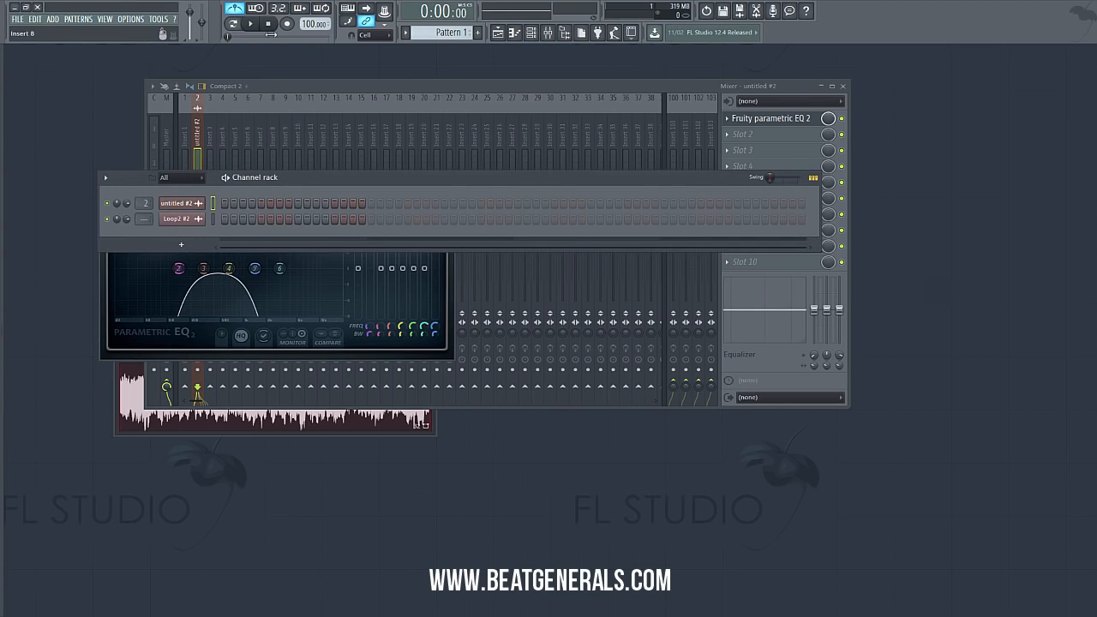
pyautogui.click(251, 25)
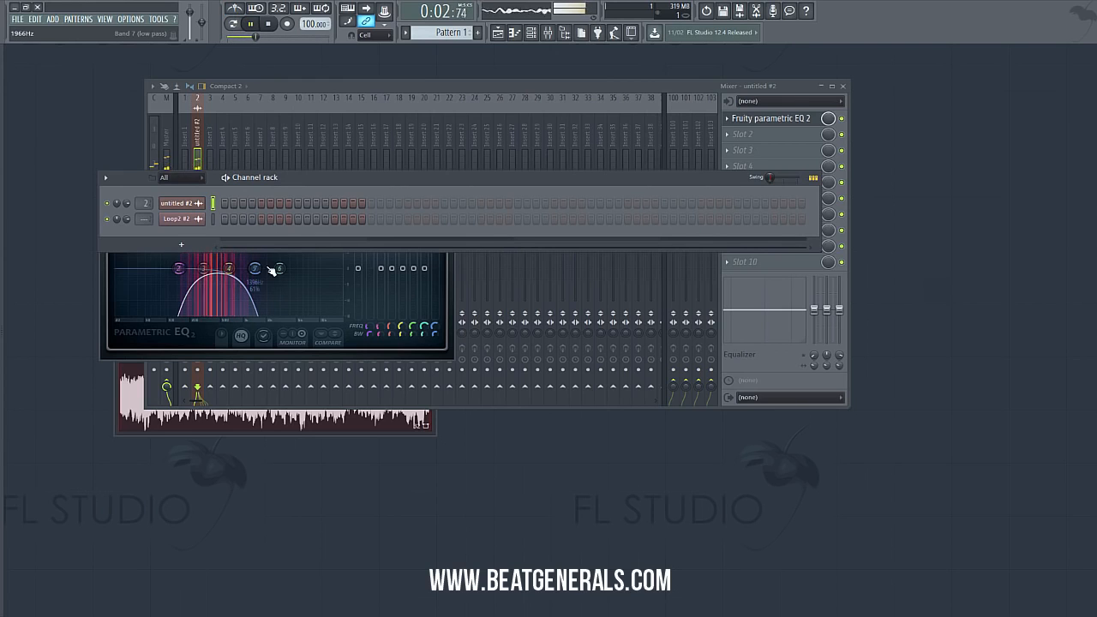
pyautogui.click(176, 269)
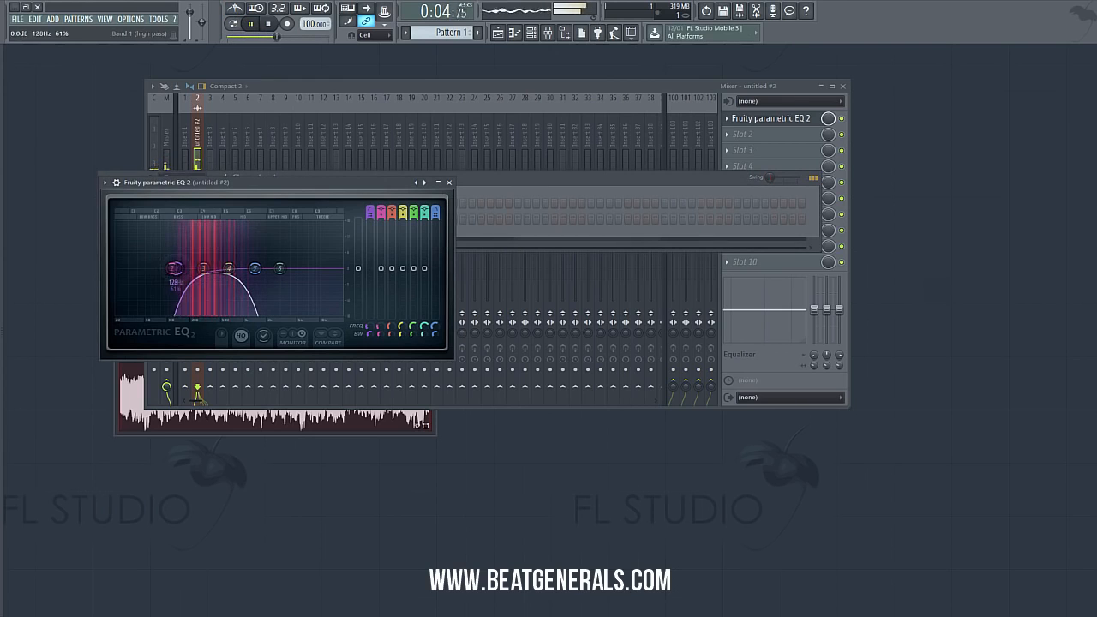
pyautogui.moveTo(176, 268)
pyautogui.mouseDown()
pyautogui.moveTo(117, 268)
pyautogui.moveTo(170, 268)
pyautogui.mouseUp()
pyautogui.moveTo(254, 269); pyautogui.dragTo(251, 268)
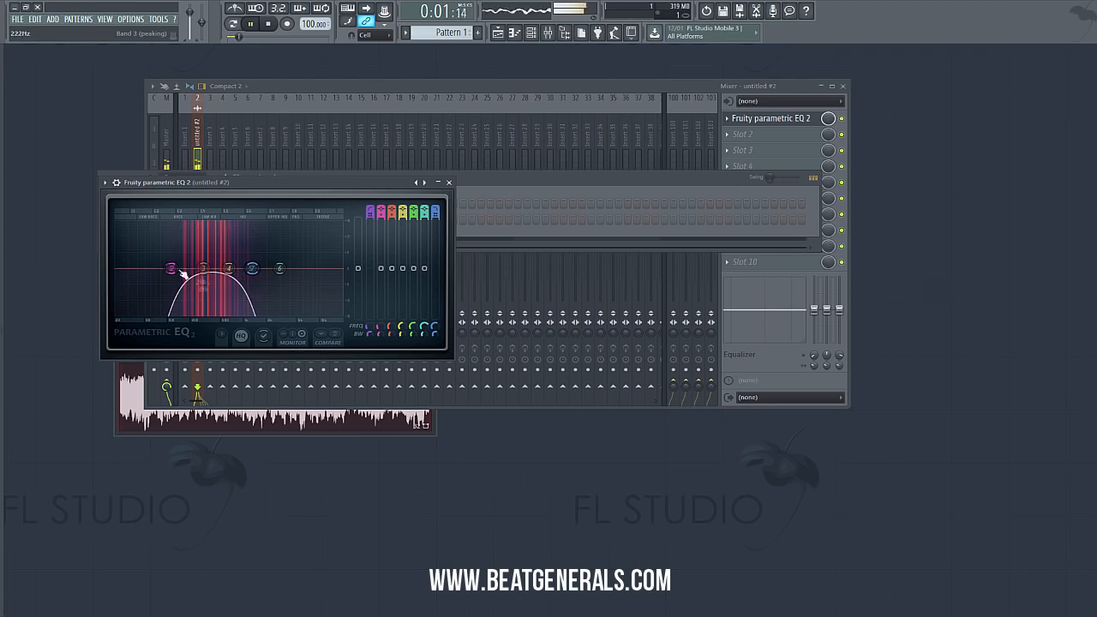
pyautogui.moveTo(171, 268); pyautogui.dragTo(172, 268)
pyautogui.moveTo(252, 268); pyautogui.dragTo(258, 268)
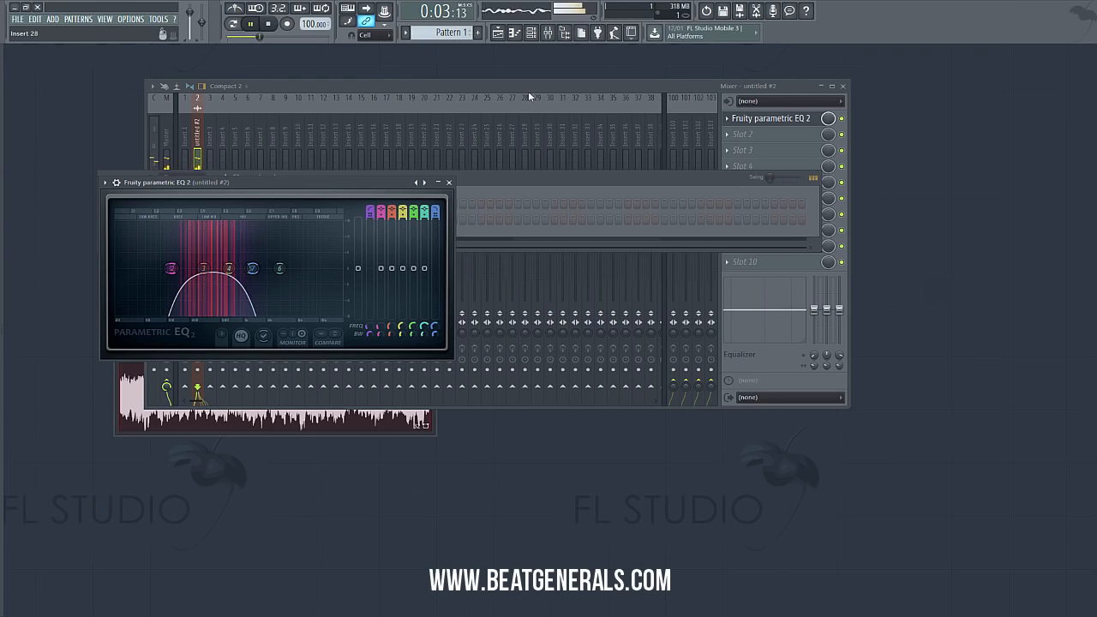
pyautogui.click(531, 33)
pyautogui.click(498, 33)
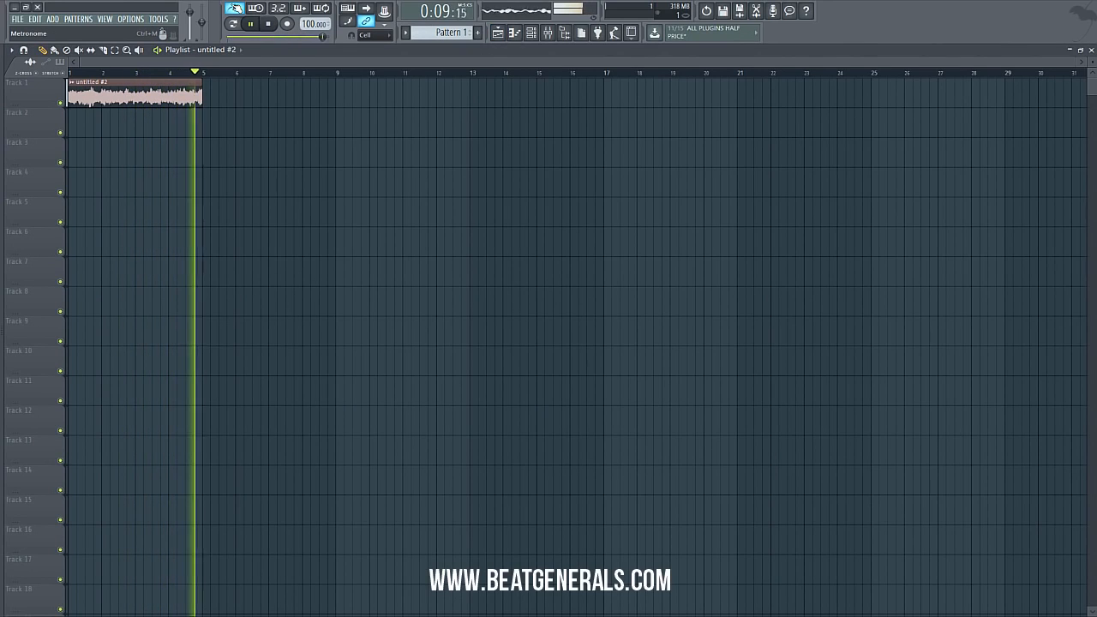
pyautogui.press('space')
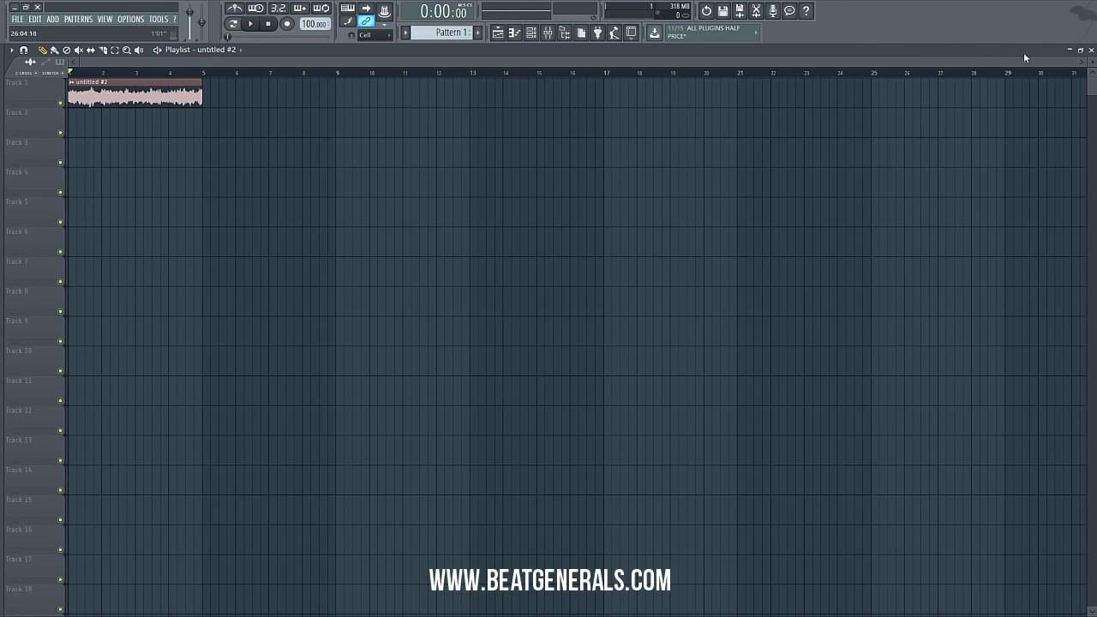
# - Normalize the Loop2 #2 sample and display its channel settings over the un-maximized playlist
pyautogui.click(1091, 50)
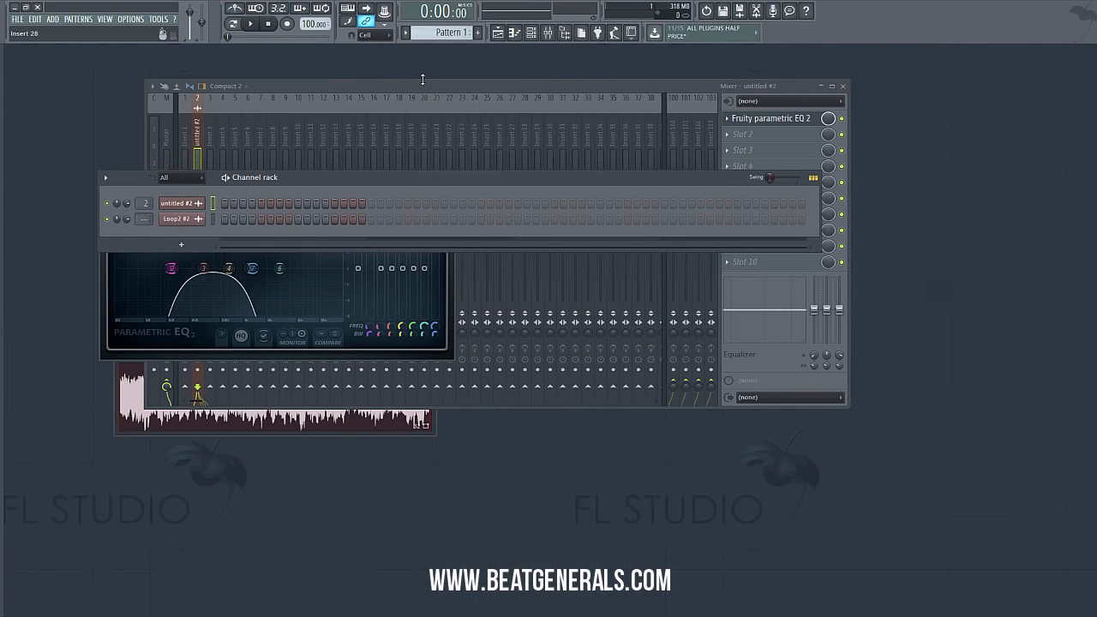
pyautogui.click(180, 219)
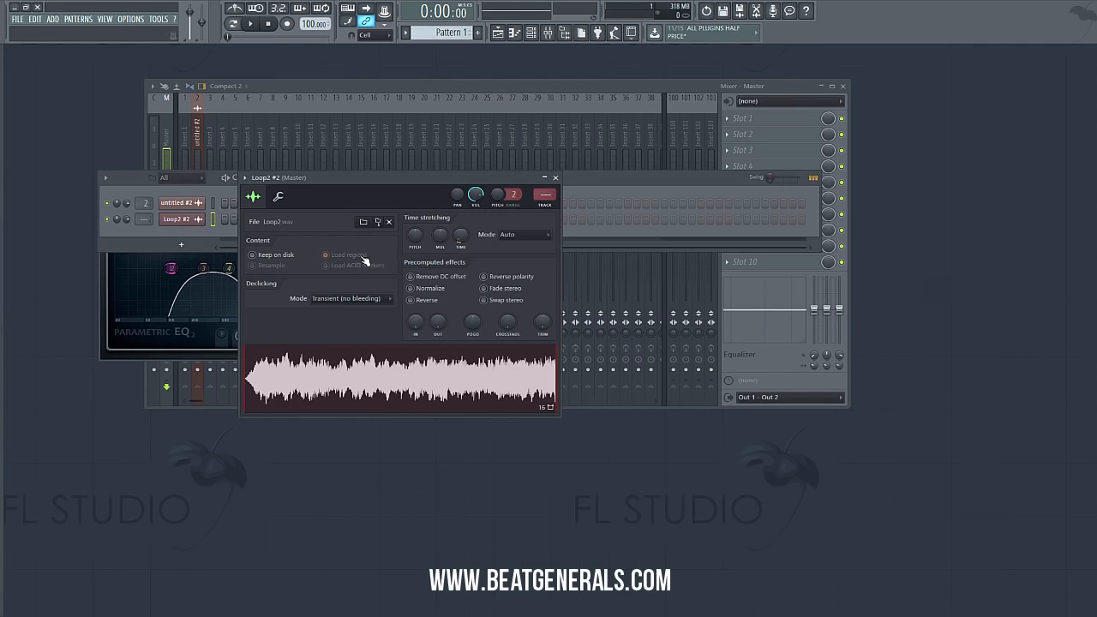
pyautogui.click(421, 291)
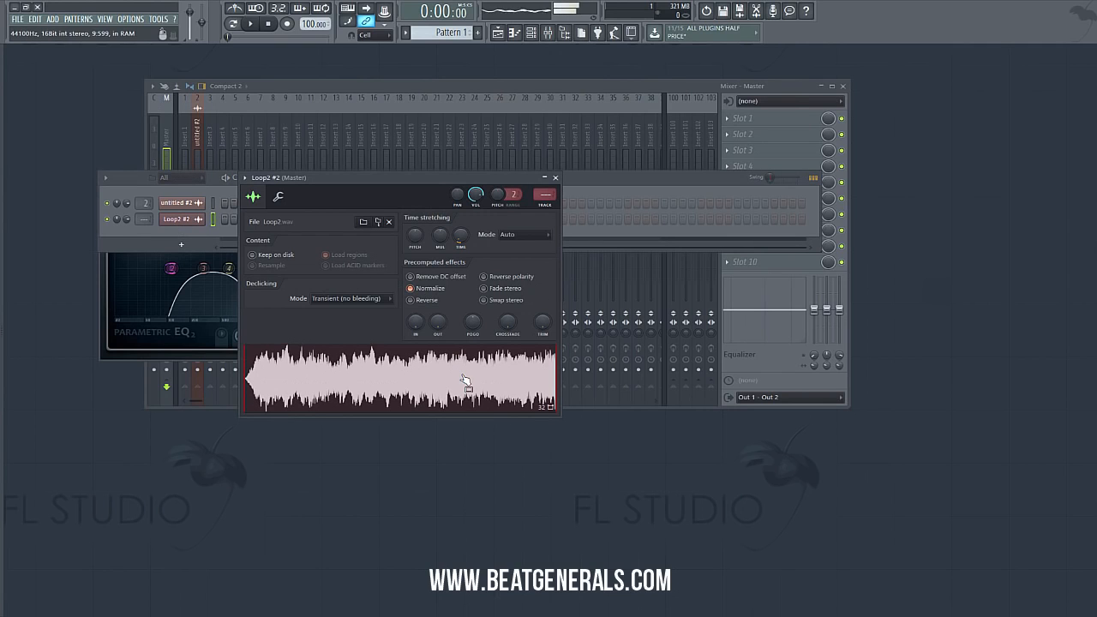
pyautogui.click(496, 34)
pyautogui.doubleClick(414, 47)
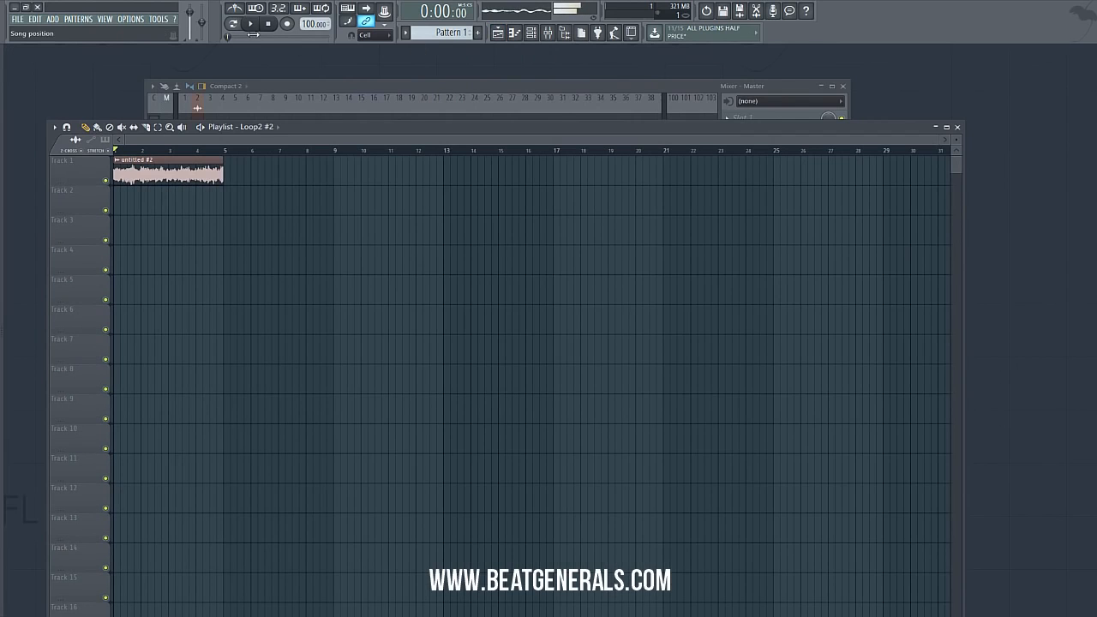
pyautogui.press('F6')
pyautogui.click(180, 220)
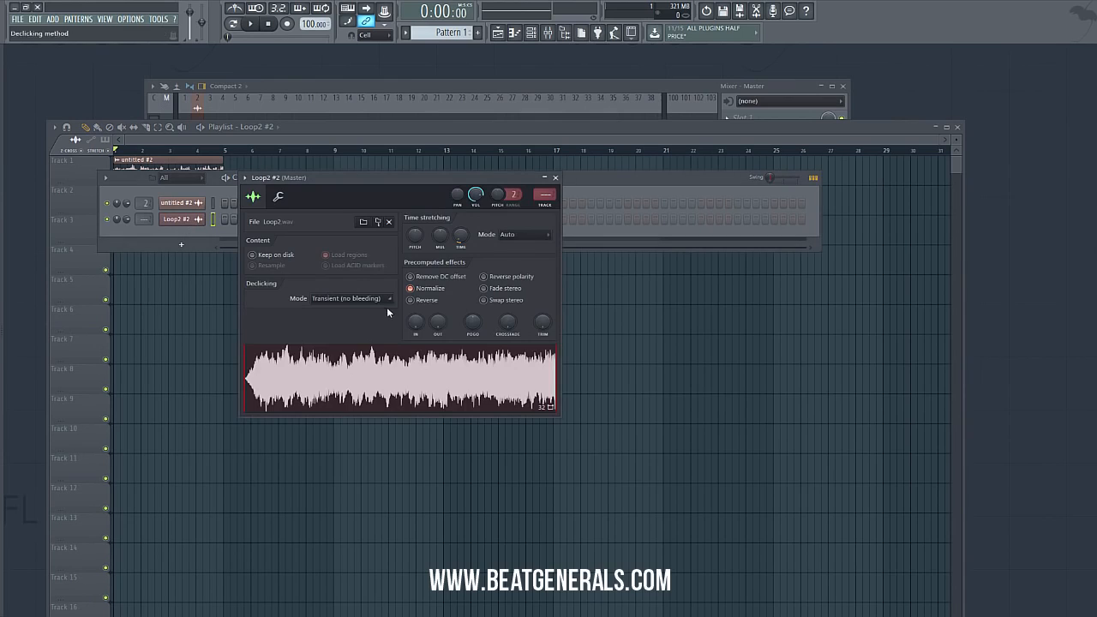
# - Reverse the Loop2 #2 sample, set its stretch mode to e2 generic and time to 4 bars, and preview it
pyautogui.click(415, 300)
pyautogui.click(527, 236)
pyautogui.click(557, 248)
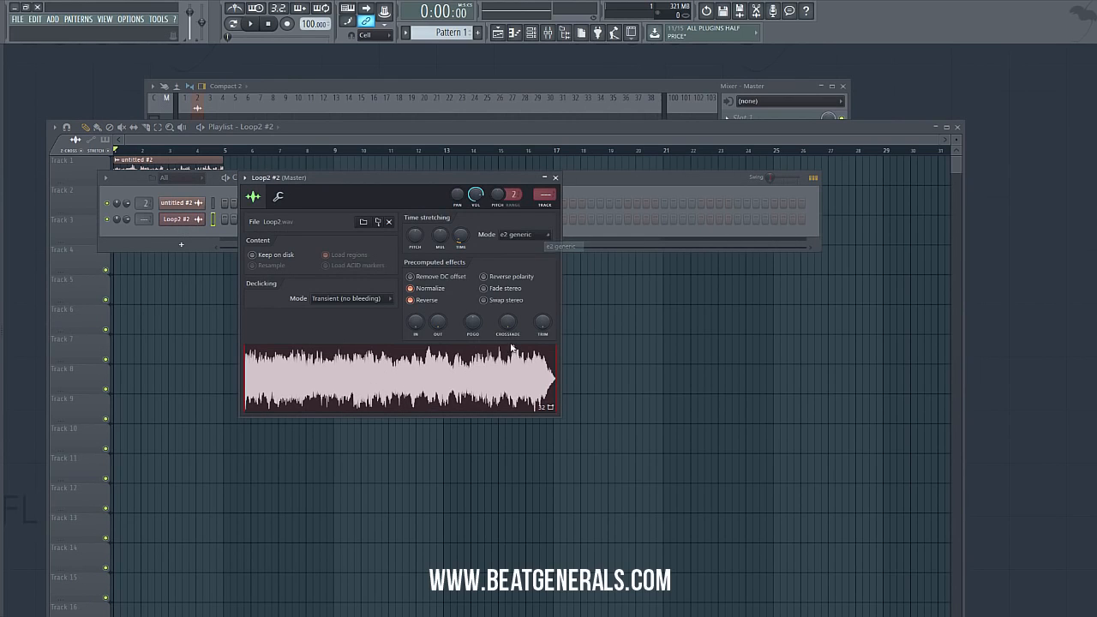
pyautogui.rightClick(463, 237)
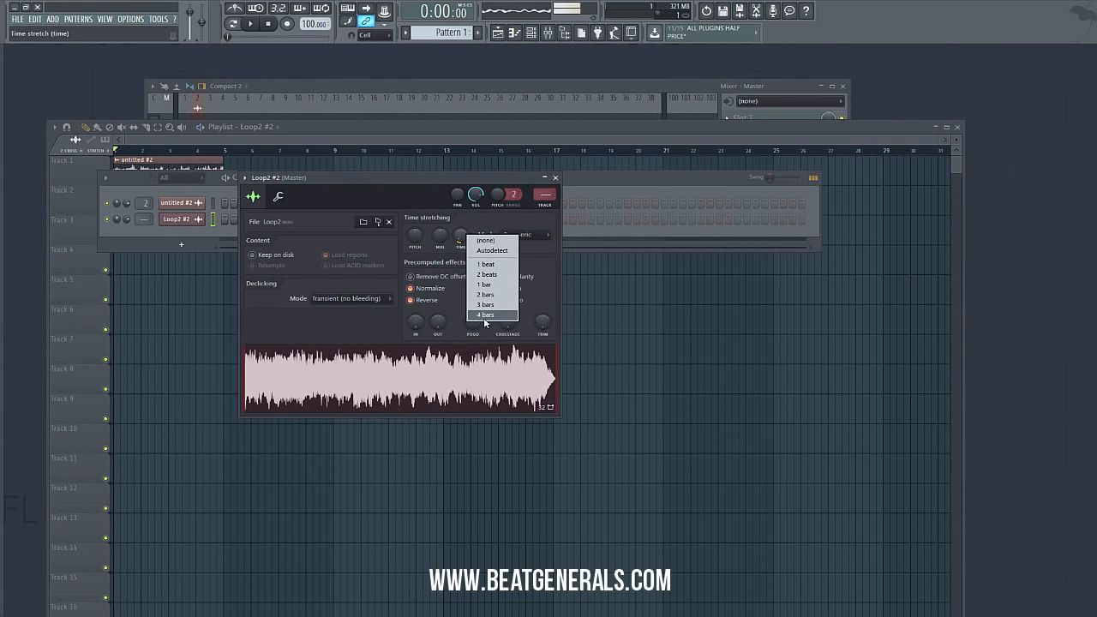
pyautogui.click(483, 313)
pyautogui.click(507, 380)
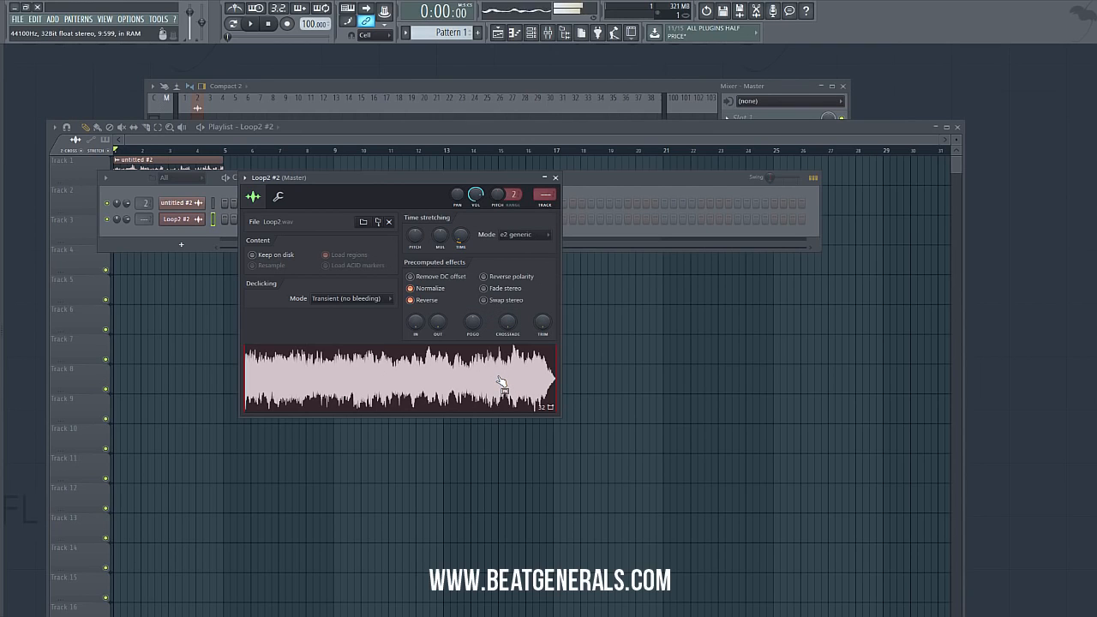
# - Route the Loop2 #2 channel to mixer track 2 and place its clip at bar 5 on playlist track 2
pyautogui.moveTo(502, 381); pyautogui.dragTo(247, 186)
pyautogui.press('F6')
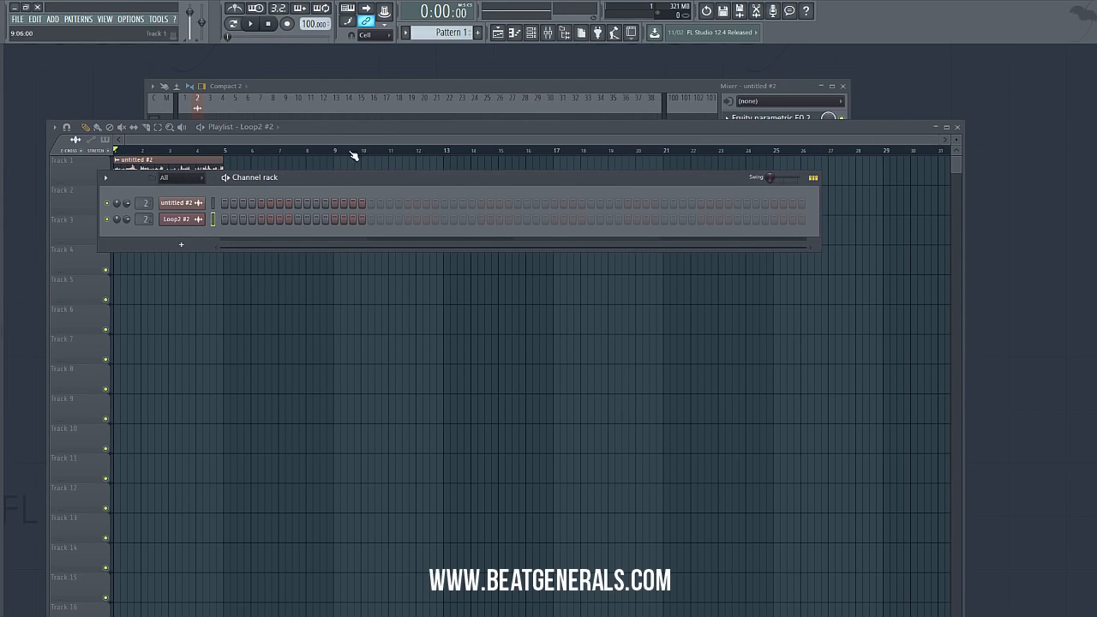
pyautogui.press('F6')
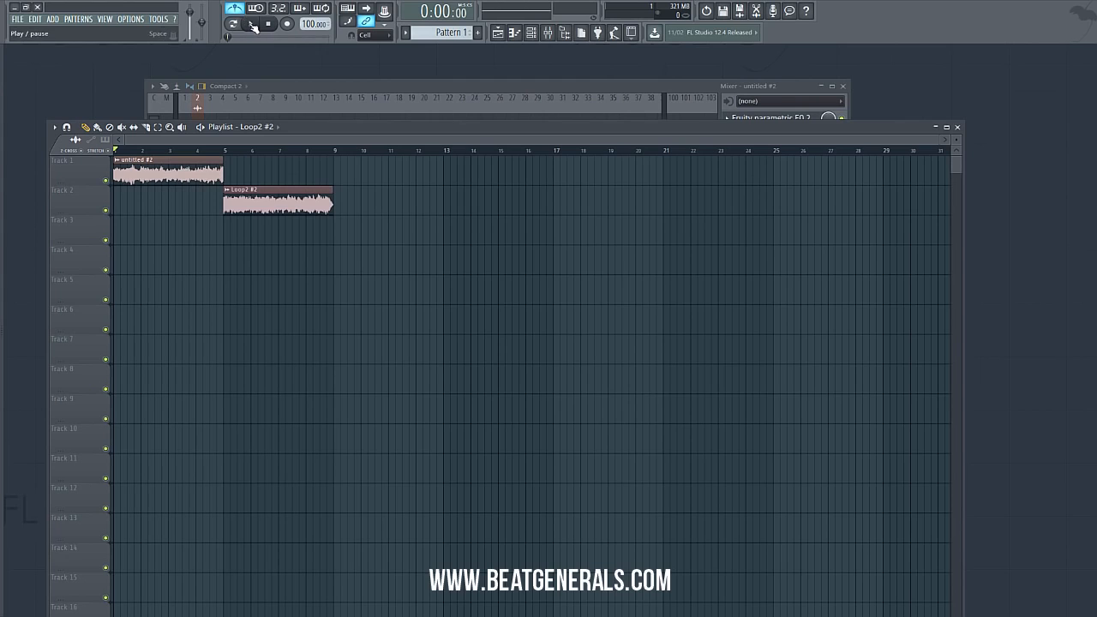
# - Play the arrangement from the start and add a second Loop2 #2 clip at bar 9 on playlist track 2
pyautogui.click(251, 24)
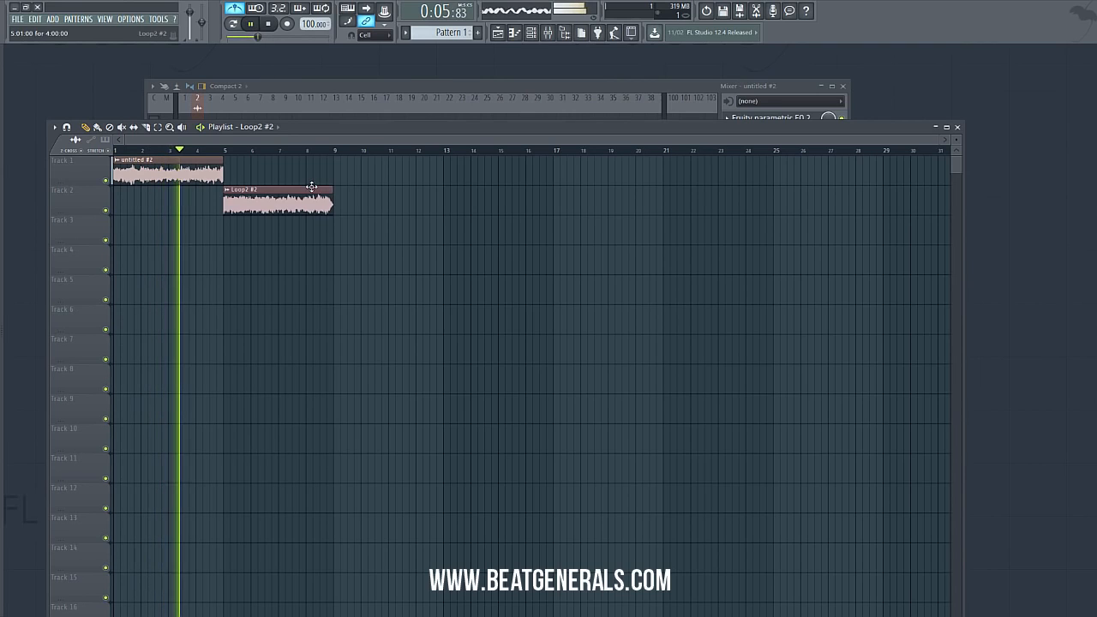
pyautogui.click(341, 204)
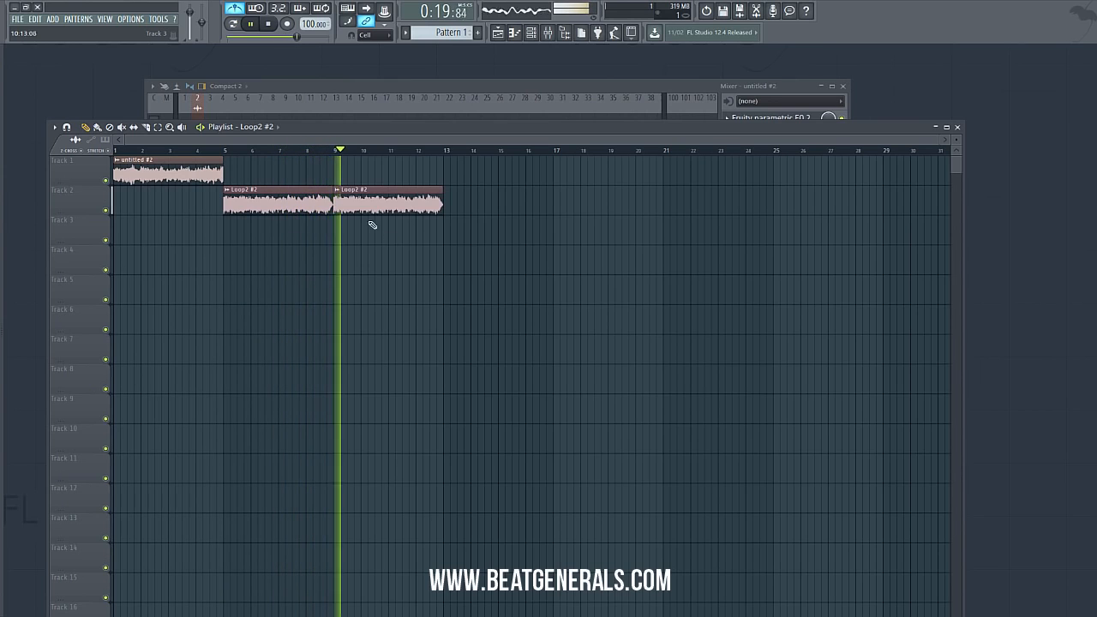
pyautogui.click(268, 24)
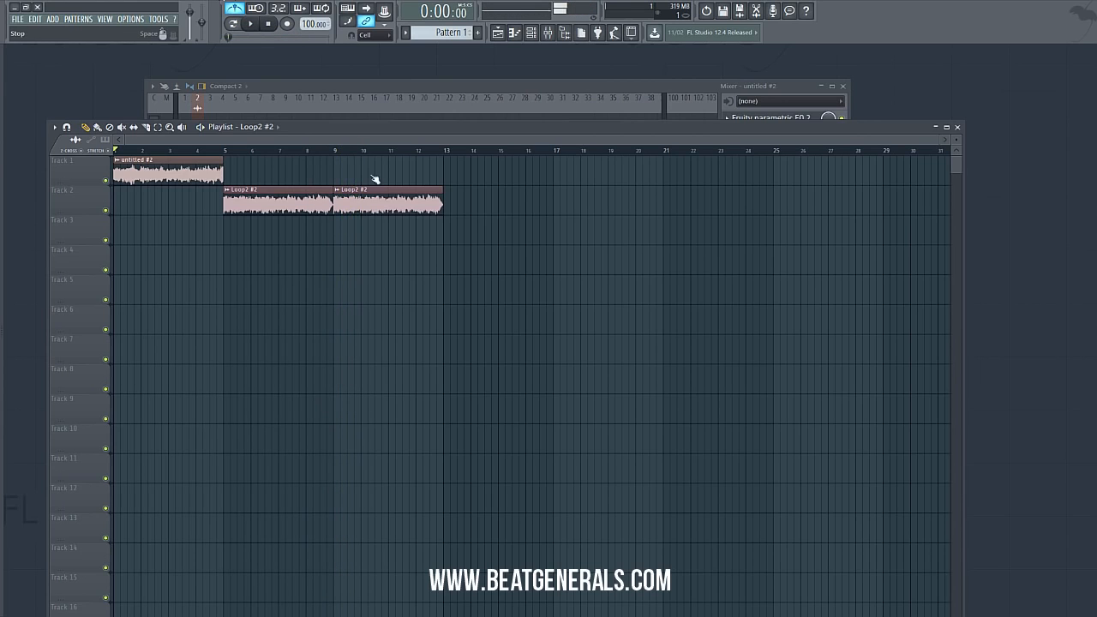
# - Preview the Loop2 #2 sample with Reverse switched off, and switch Reverse back on
pyautogui.doubleClick(390, 127)
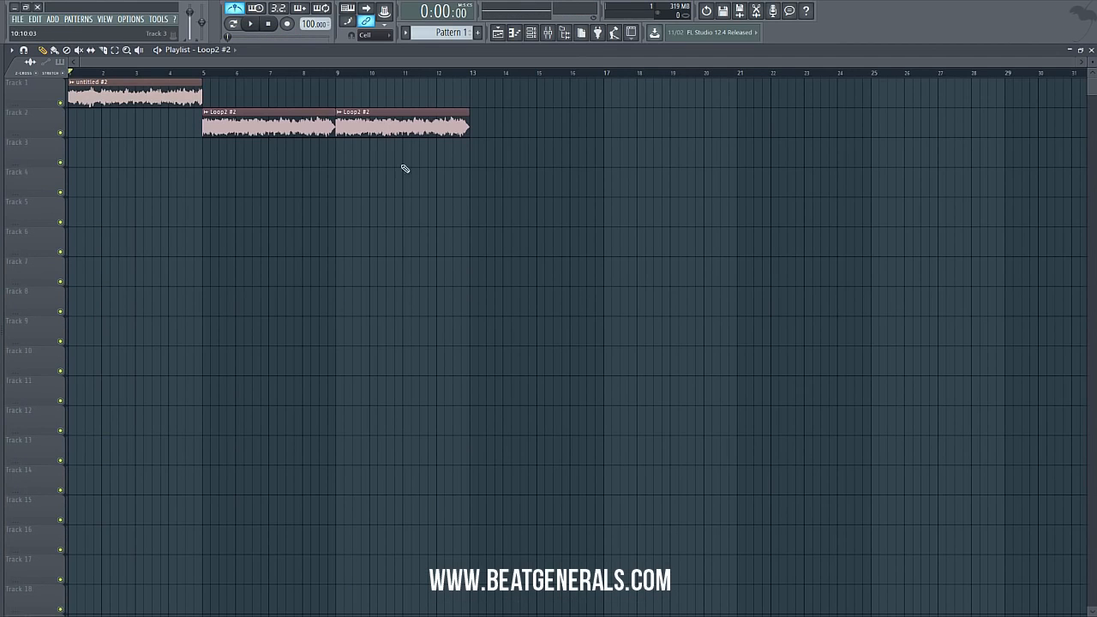
pyautogui.click(1091, 48)
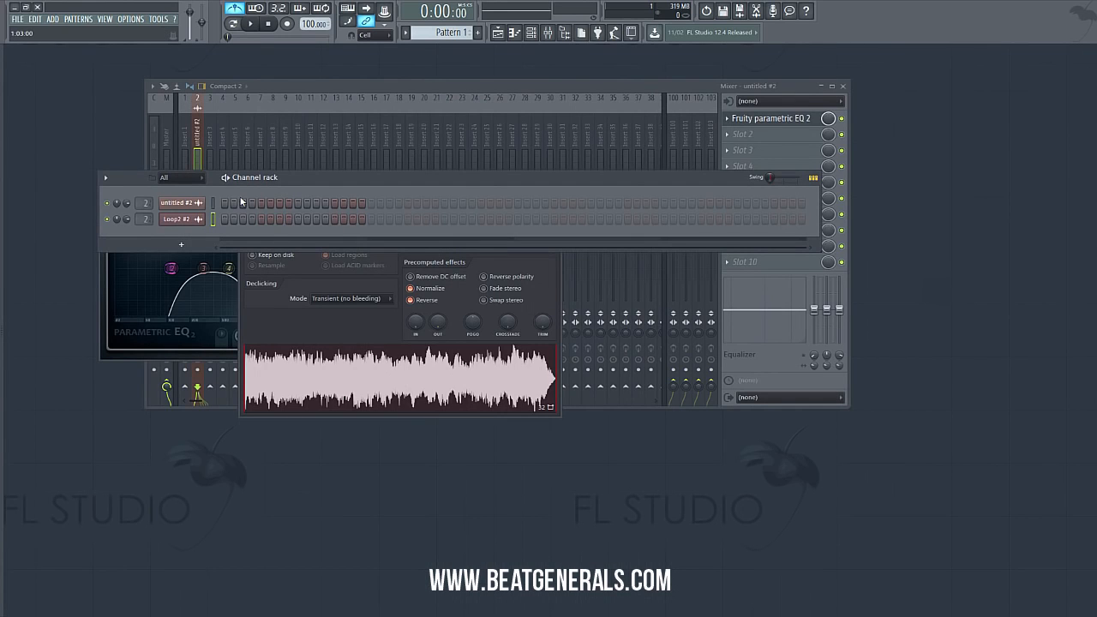
pyautogui.click(195, 220)
pyautogui.click(196, 220)
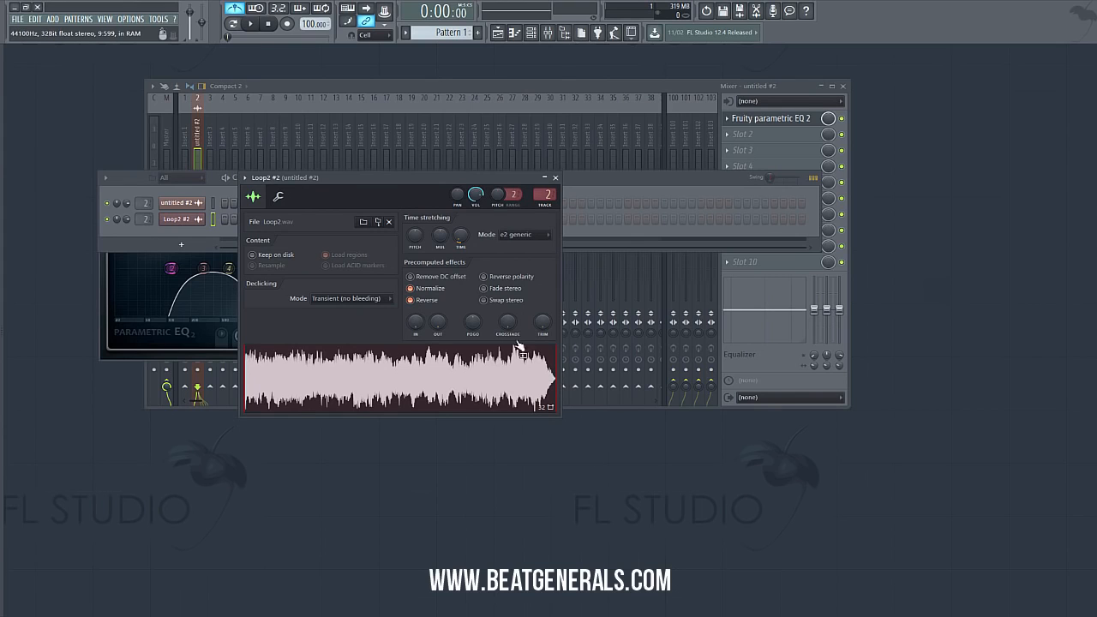
pyautogui.click(410, 300)
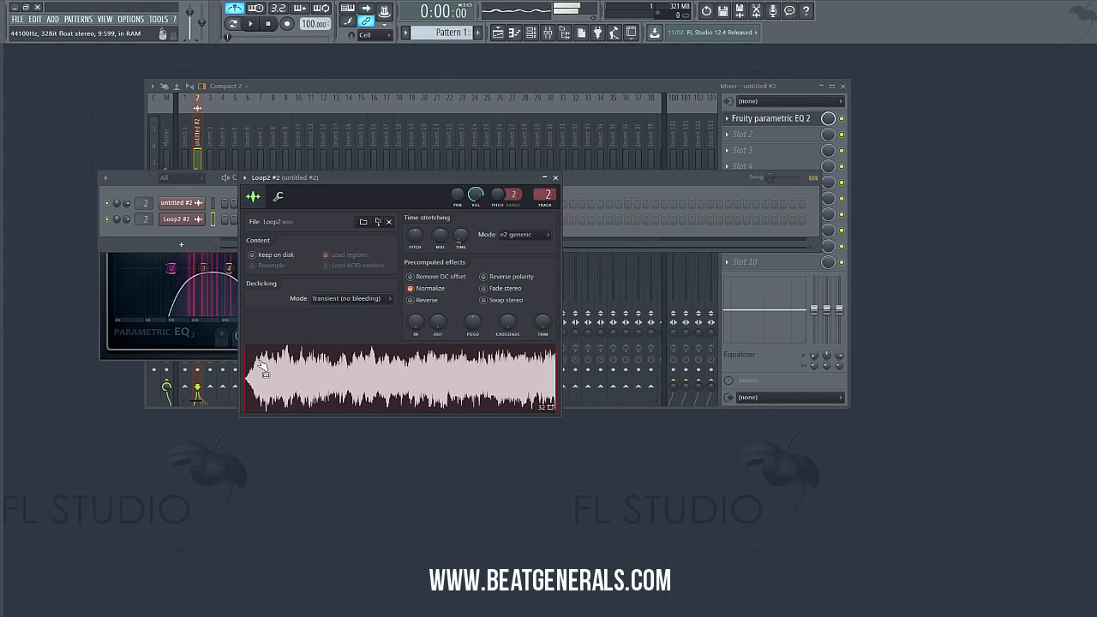
pyautogui.click(411, 299)
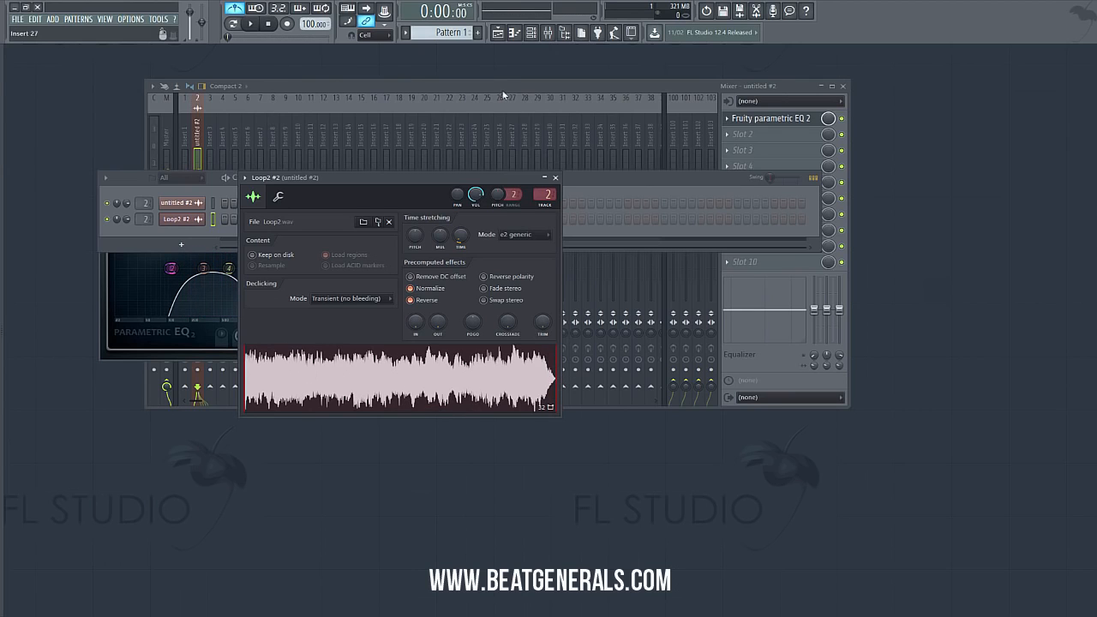
# - Select bars 5 to 9 in the playlist as the playback loop and play it with the clip junction at bar 9 in close view
pyautogui.click(500, 34)
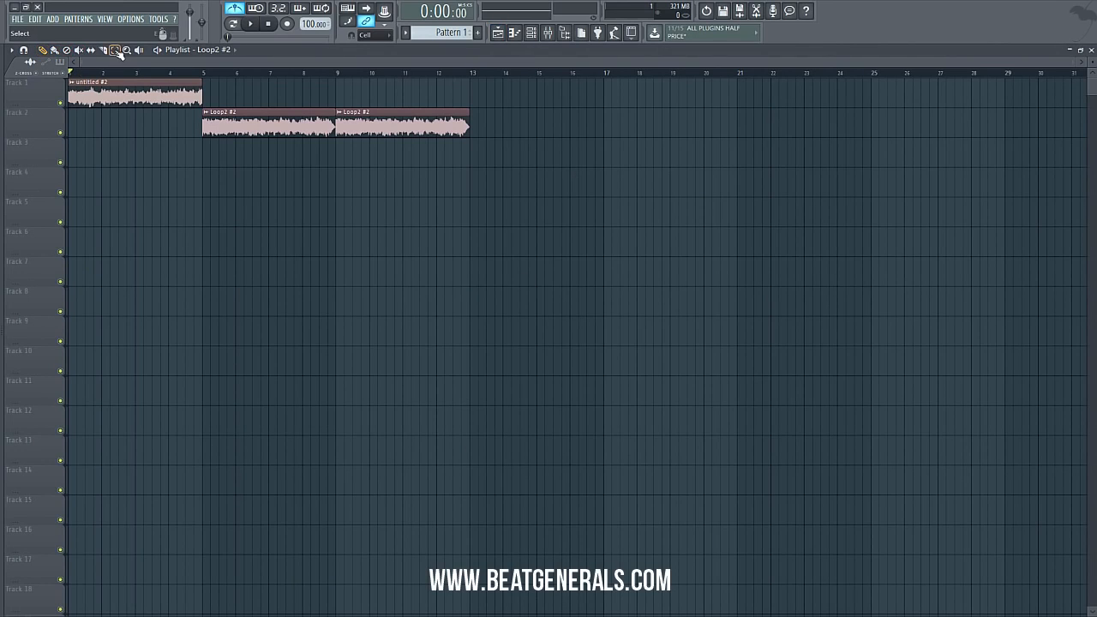
pyautogui.moveTo(331, 83); pyautogui.dragTo(207, 90)
pyautogui.click(358, 214)
pyautogui.click(42, 50)
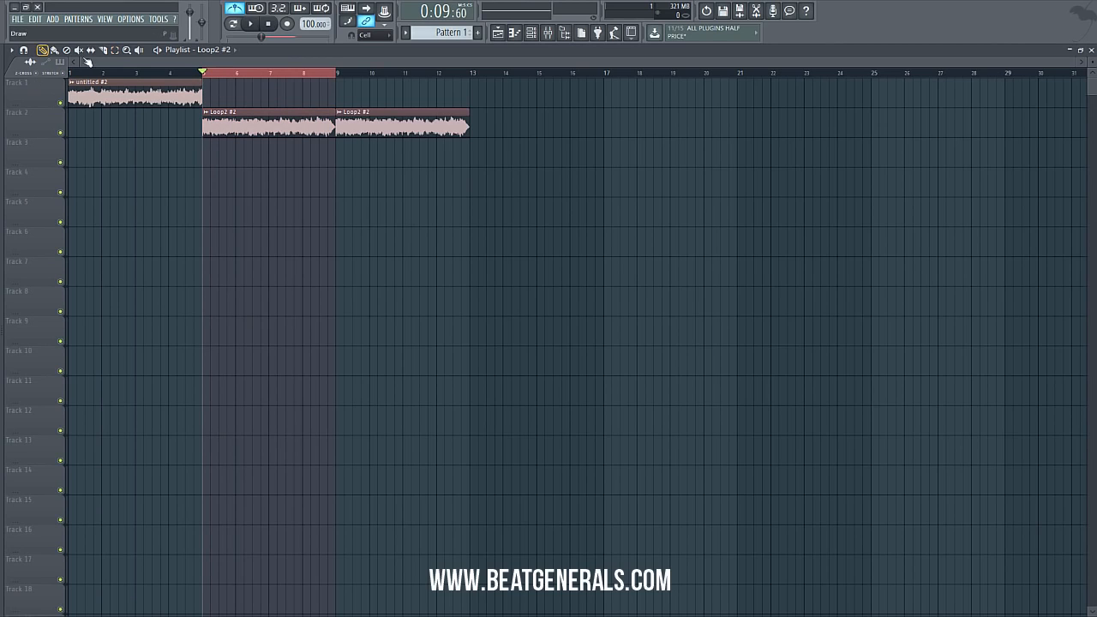
pyautogui.doubleClick(711, 58)
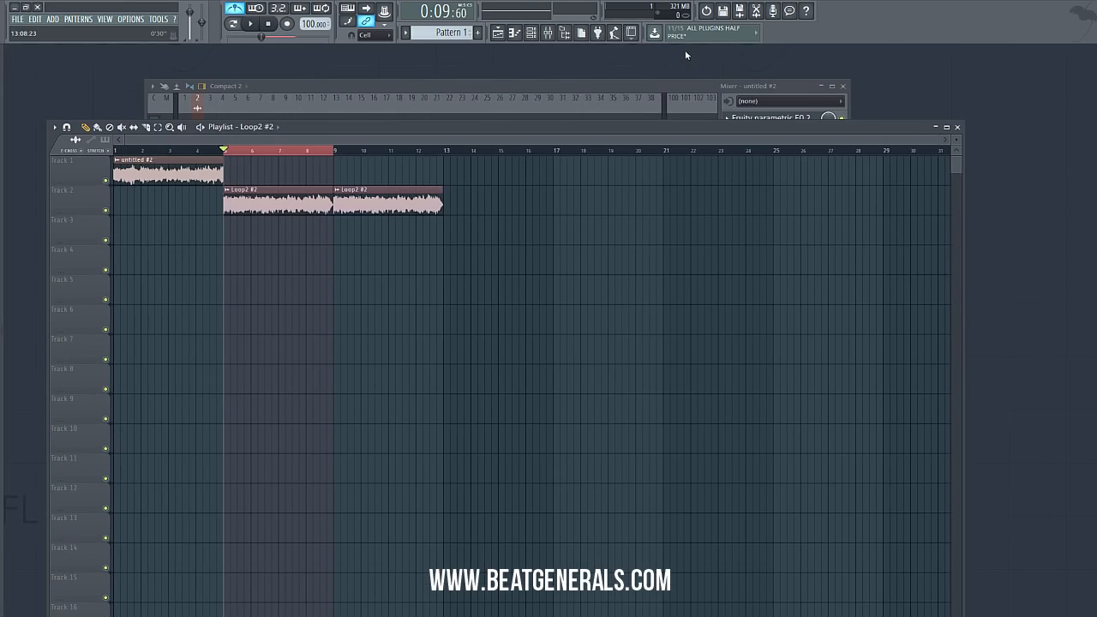
pyautogui.doubleClick(910, 125)
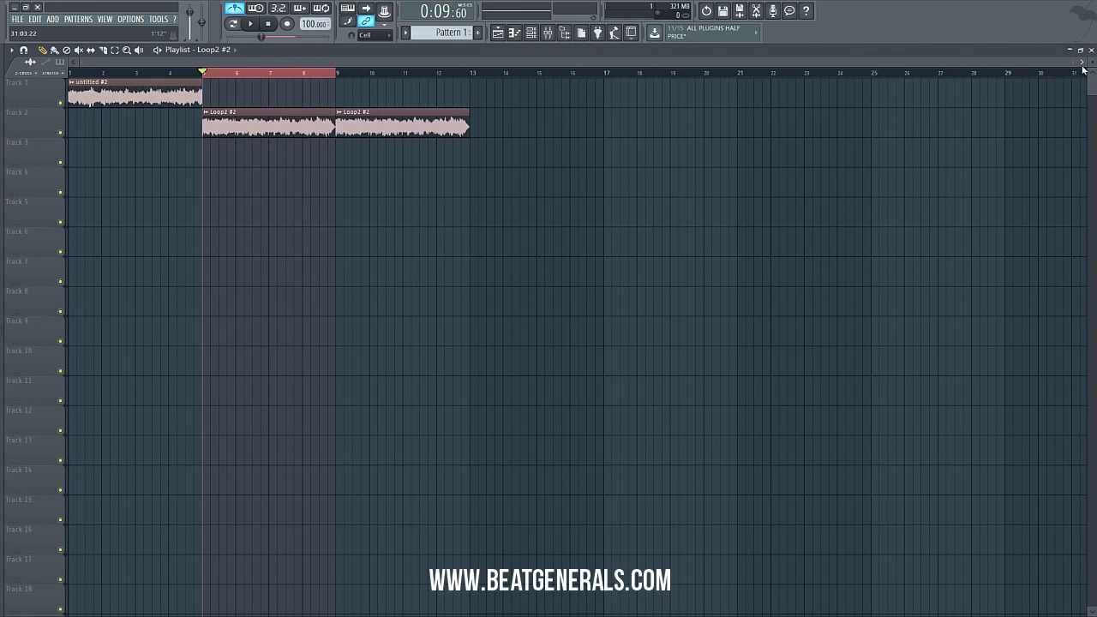
pyautogui.moveTo(1074, 62); pyautogui.dragTo(577, 86)
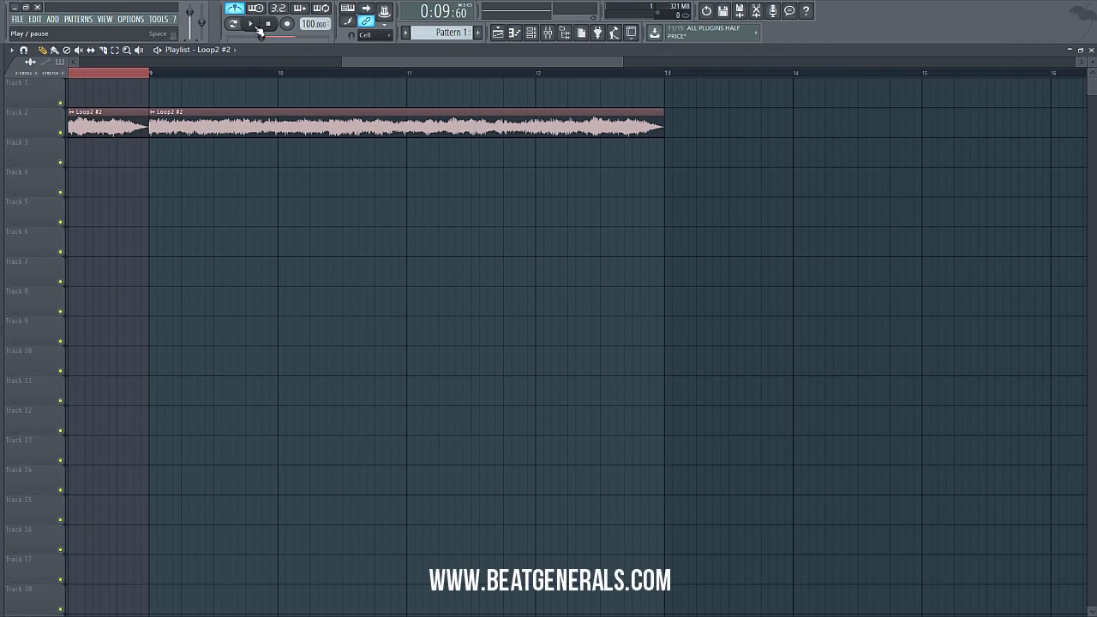
pyautogui.click(258, 27)
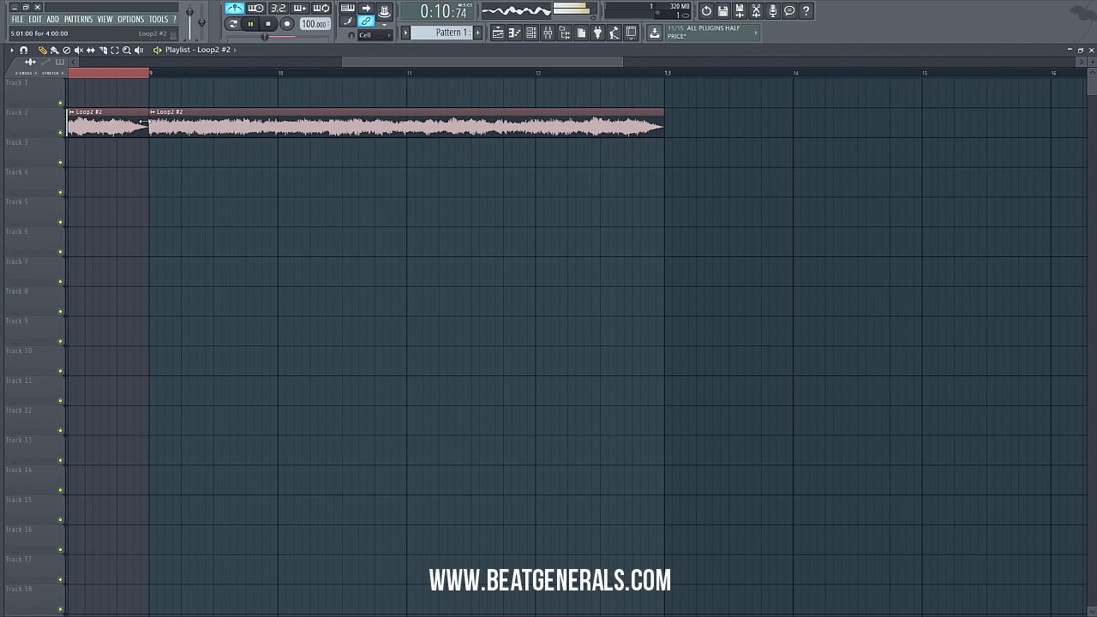
# - Stretch the first Loop2 #2 clip one step past bar 9 and check its overlap with the following copy
pyautogui.moveTo(143, 122); pyautogui.dragTo(151, 122)
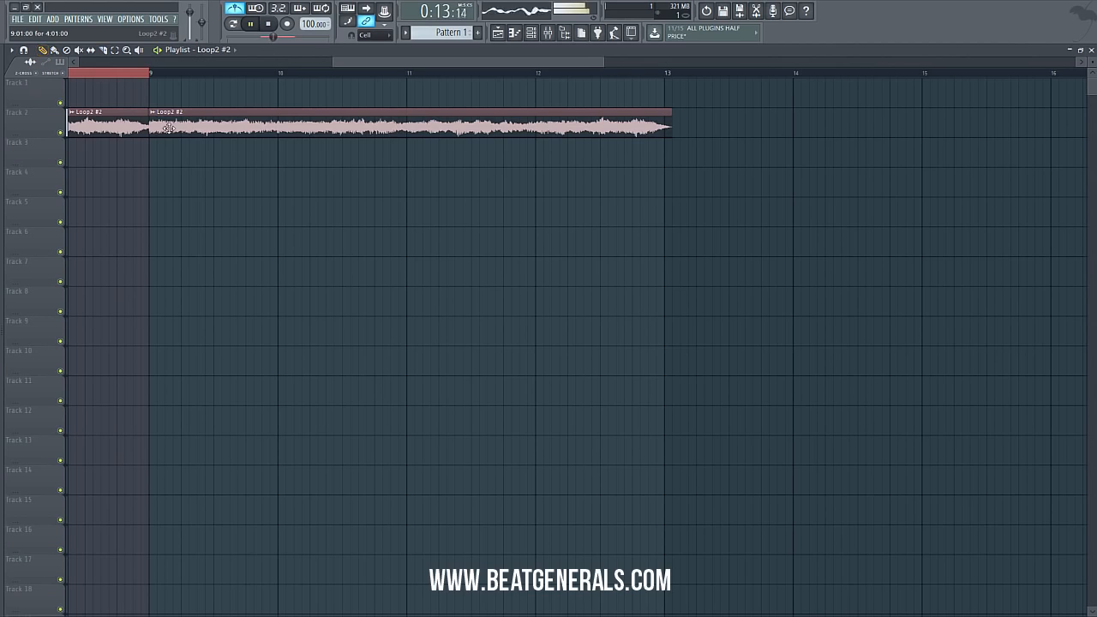
pyautogui.moveTo(163, 127); pyautogui.dragTo(165, 157)
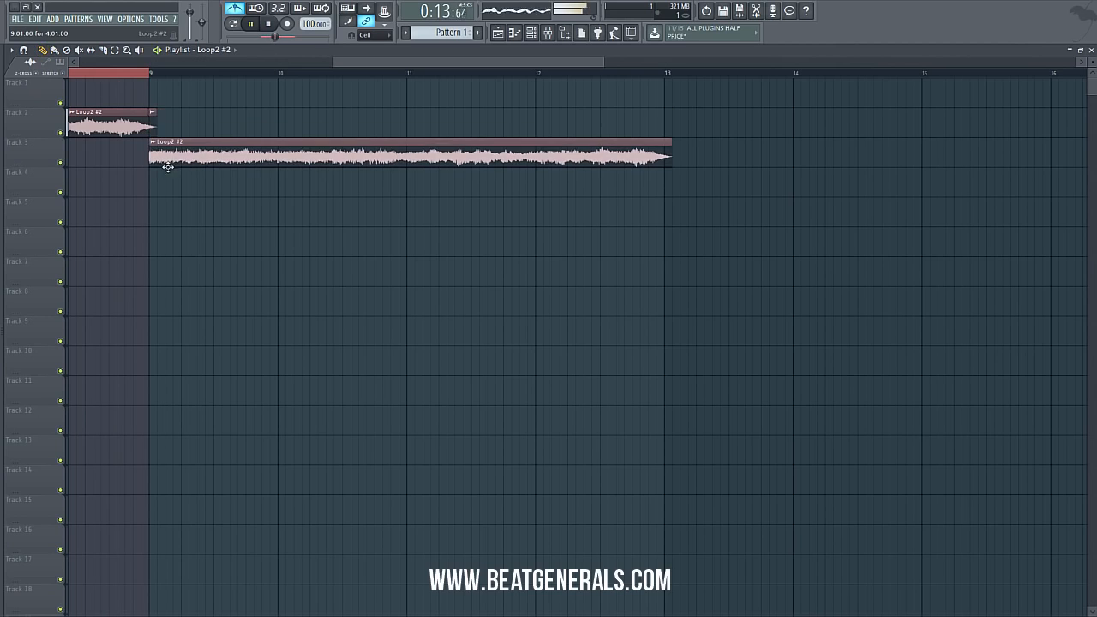
pyautogui.hotkey('ctrl', 'z')
# - Trim the end of the stretched Loop2 #2 clip back to bar 9 and delete the second copy
pyautogui.rightClick(163, 118)
pyautogui.click(163, 119)
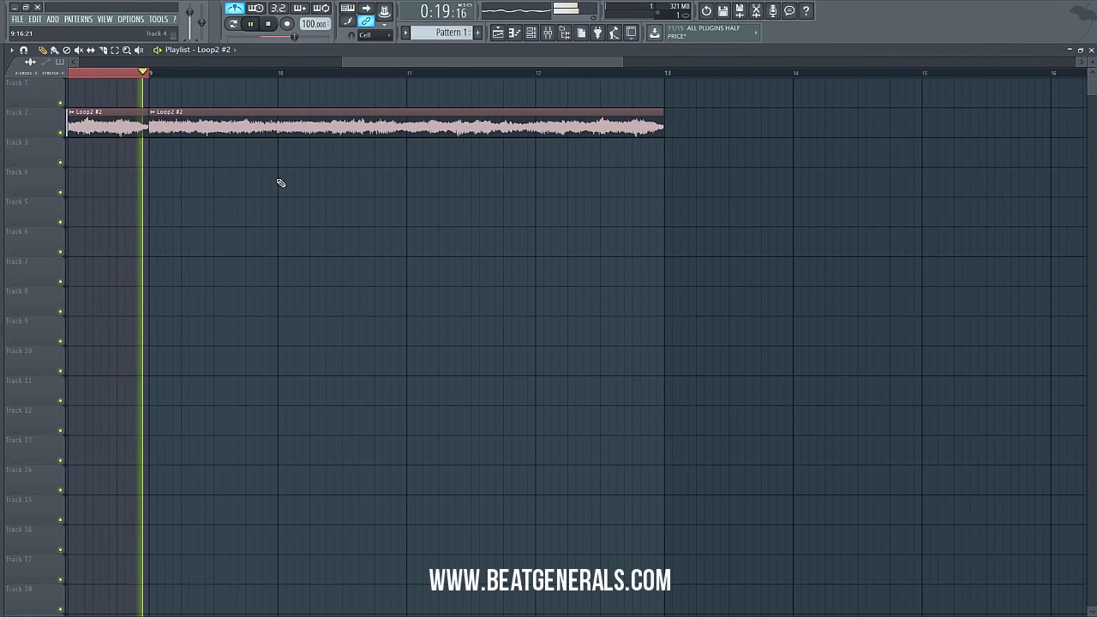
pyautogui.rightClick(165, 133)
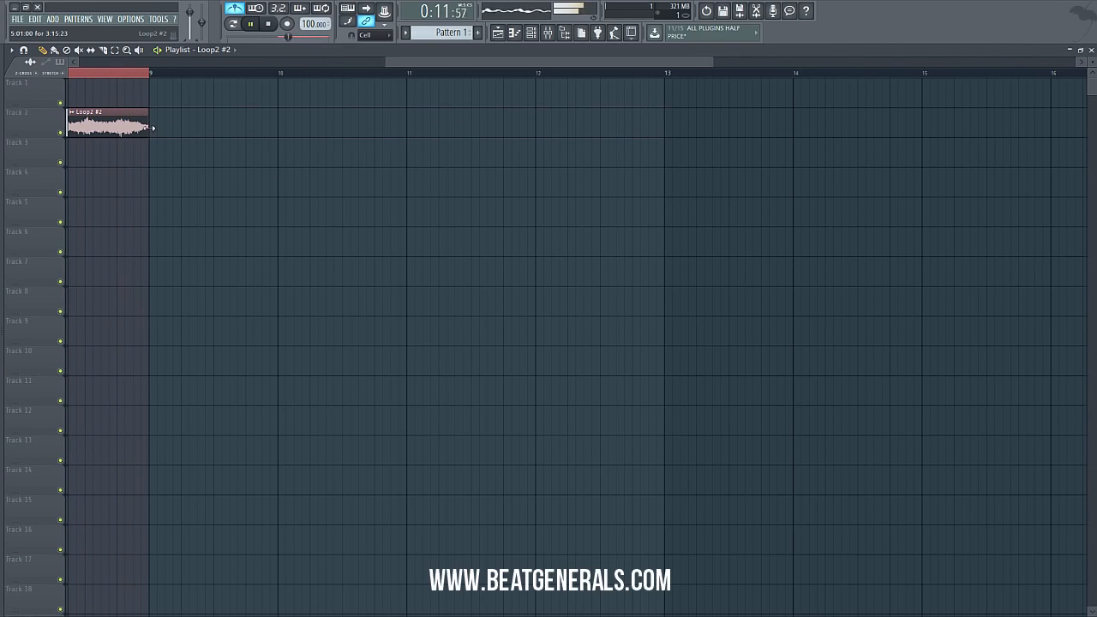
# - Stretch the Loop2 #2 clip slightly past bar 9 and place a copy of the clip starting at bar 9
pyautogui.moveTo(147, 127); pyautogui.dragTo(154, 129)
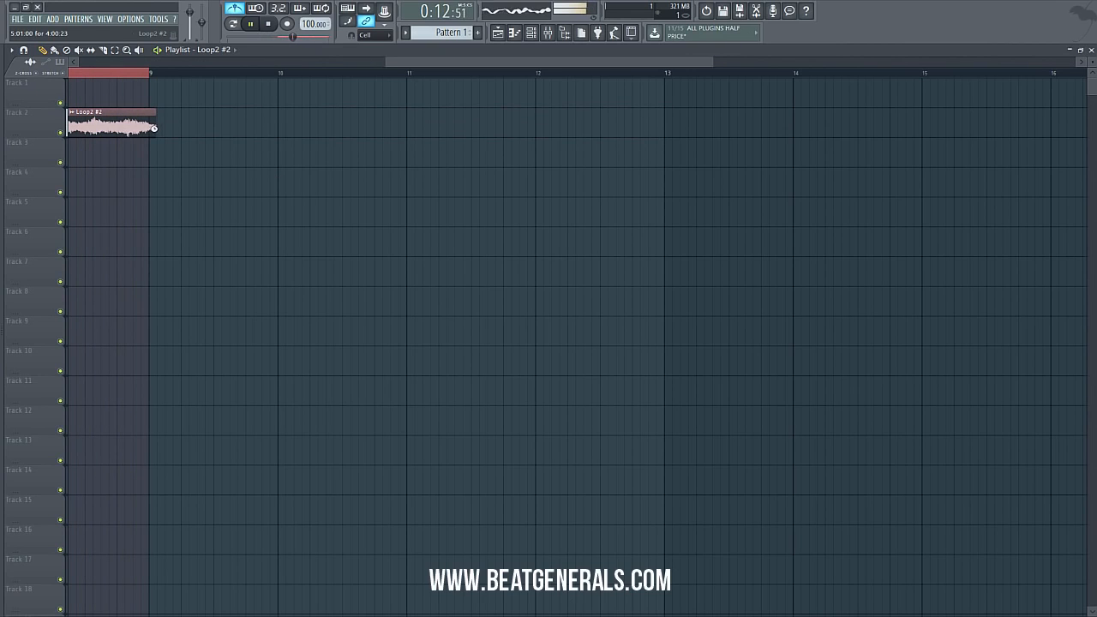
pyautogui.click(43, 51)
pyautogui.rightClick(155, 114)
pyautogui.click(156, 121)
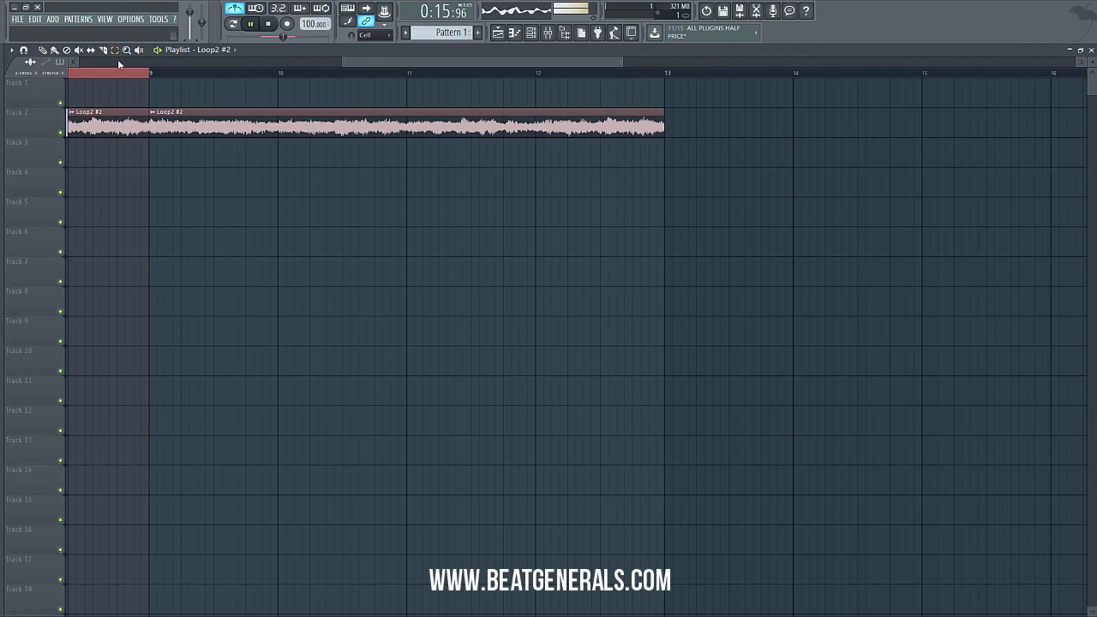
# - Clear the playback loop selection and play the arrangement across the bar 9 junction of the two Loop2 #2 clips
pyautogui.click(214, 73)
pyautogui.moveTo(335, 61); pyautogui.dragTo(130, 115)
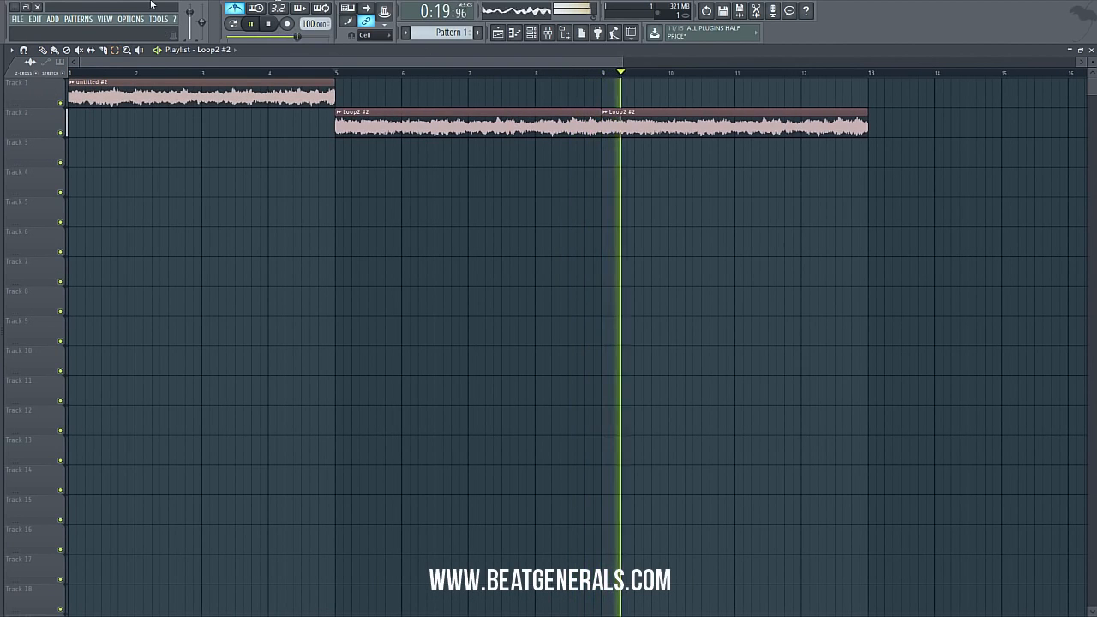
pyautogui.press('space')
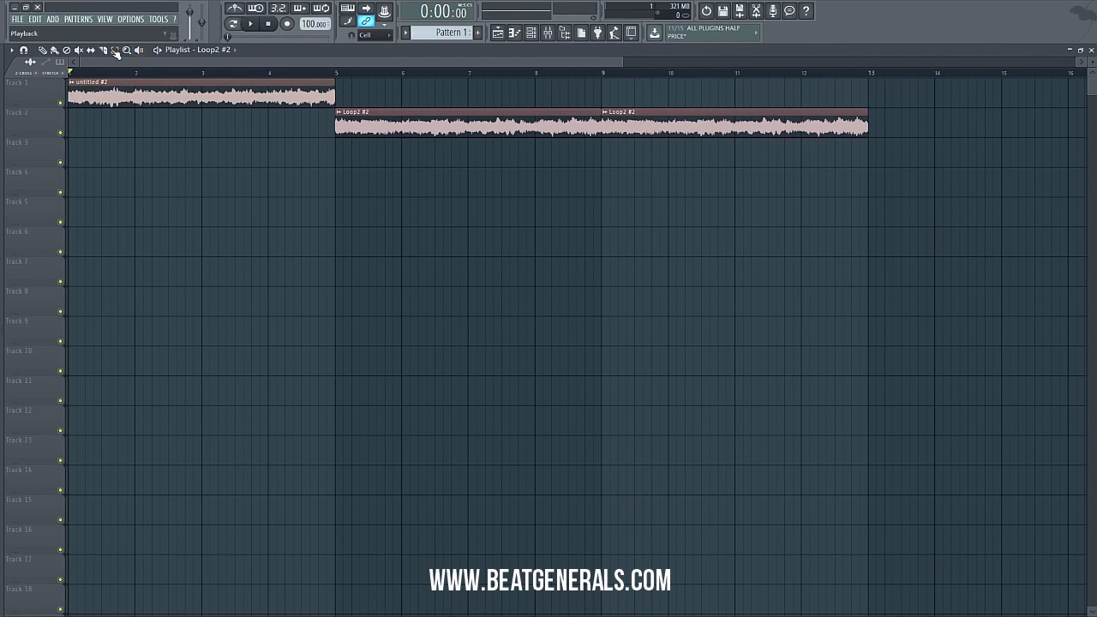
pyautogui.click(251, 26)
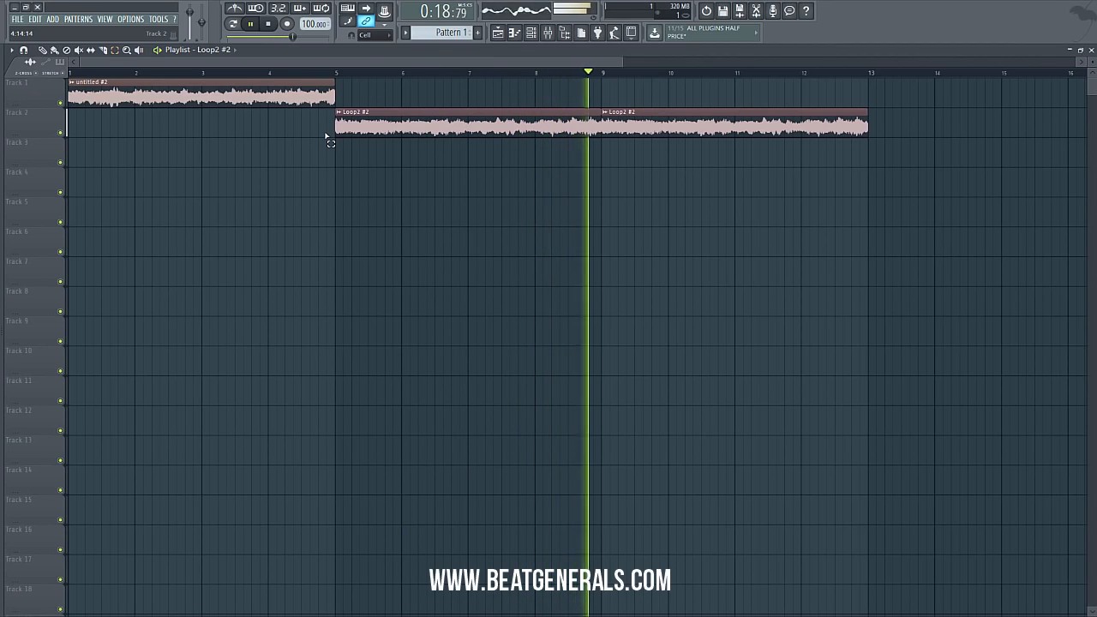
pyautogui.press('space')
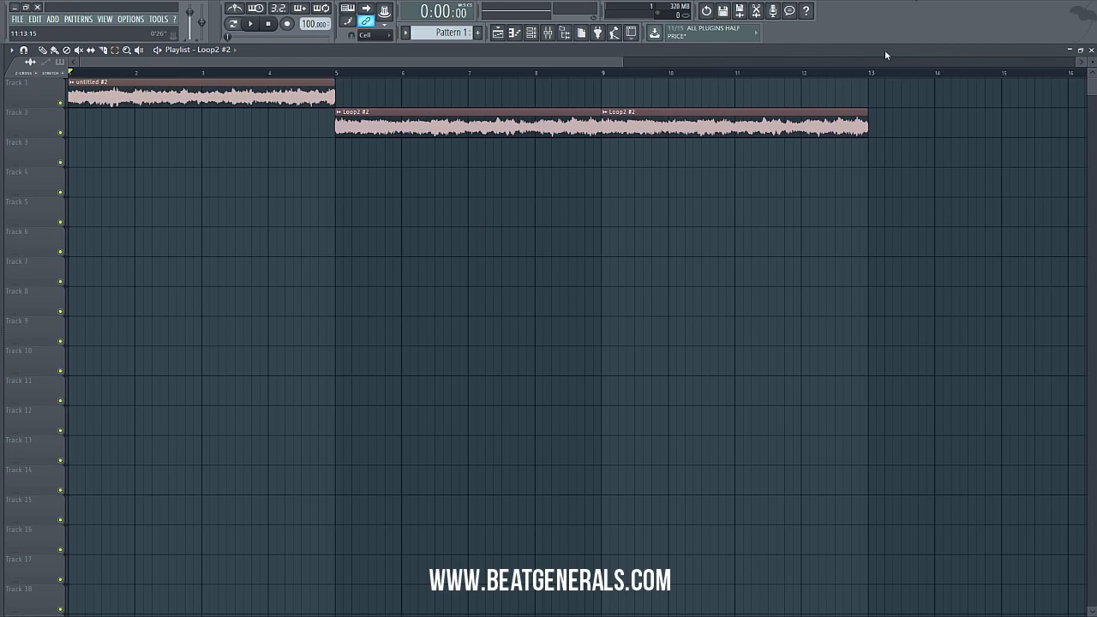
# - Set the play position to bar 5 and paint Pattern 1 clips on Track 3 from bar 5 to bar 13
pyautogui.moveTo(871, 77); pyautogui.dragTo(337, 78)
pyautogui.click(340, 77)
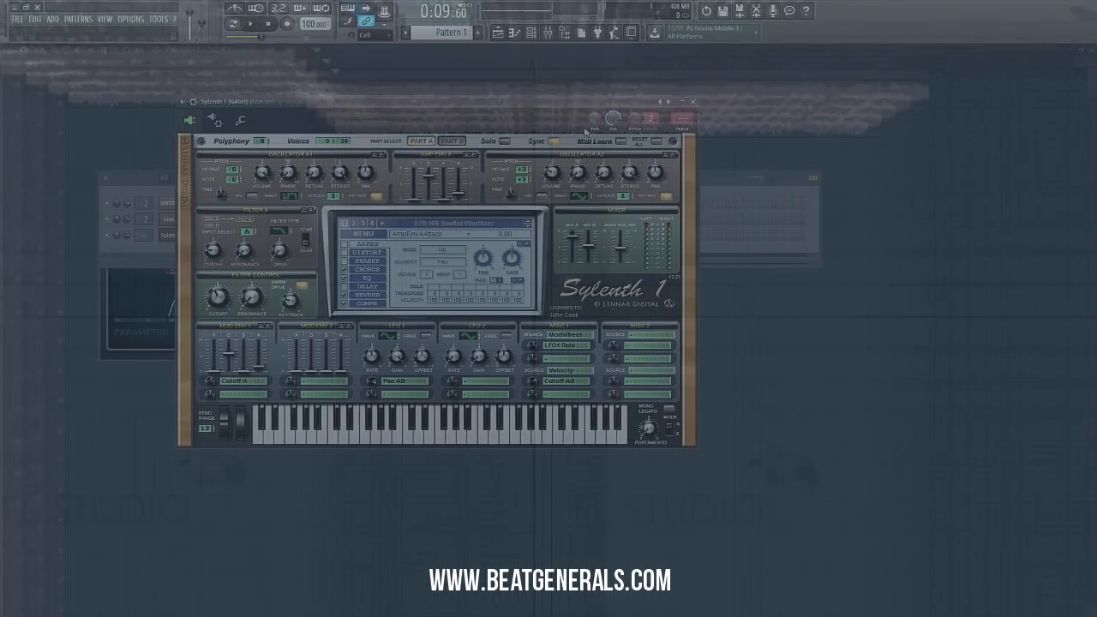
pyautogui.press('F6')
pyautogui.click(497, 33)
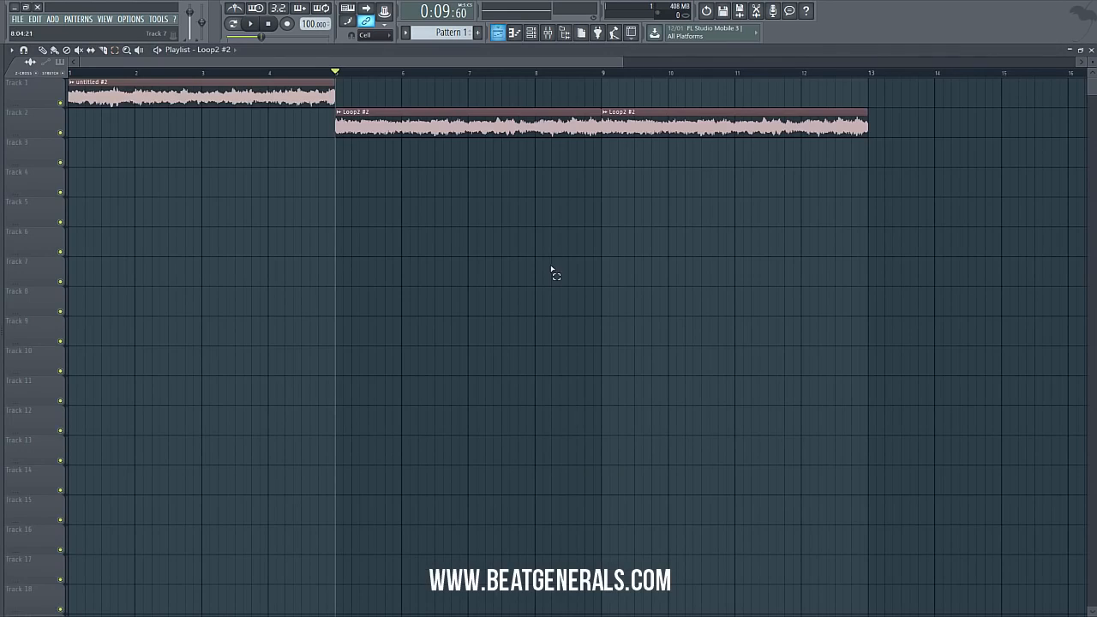
pyautogui.press('b')
pyautogui.click(342, 162)
pyautogui.rightClick(488, 161)
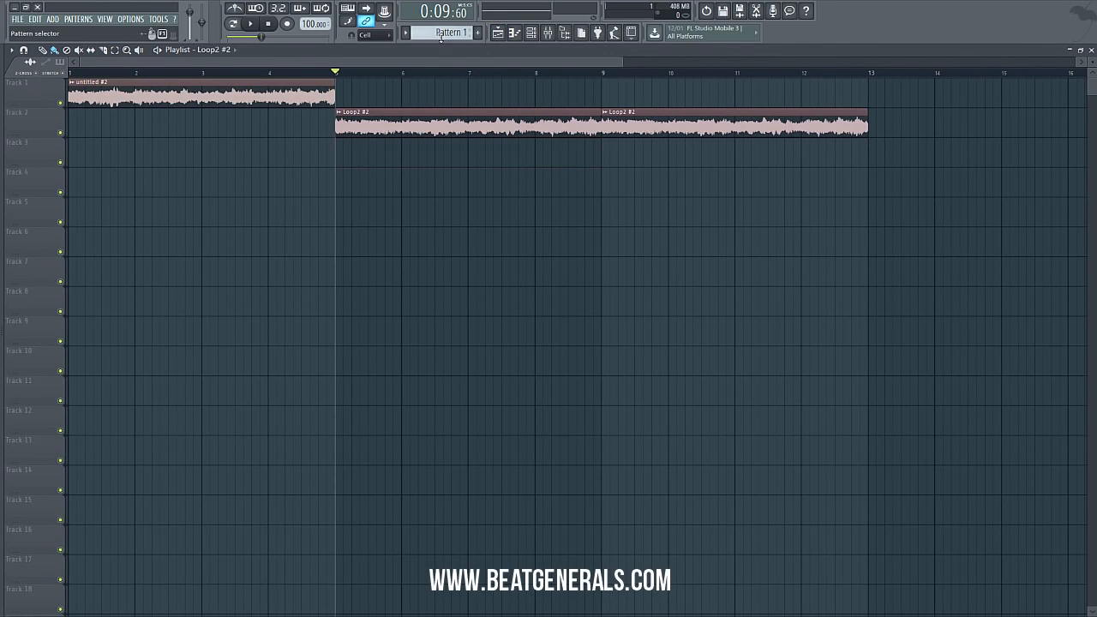
pyautogui.press('F4')
pyautogui.moveTo(343, 152)
pyautogui.mouseDown()
pyautogui.moveTo(609, 178)
pyautogui.moveTo(592, 178)
pyautogui.moveTo(607, 163)
pyautogui.mouseUp()
pyautogui.rightClick(416, 152)
pyautogui.click(608, 161)
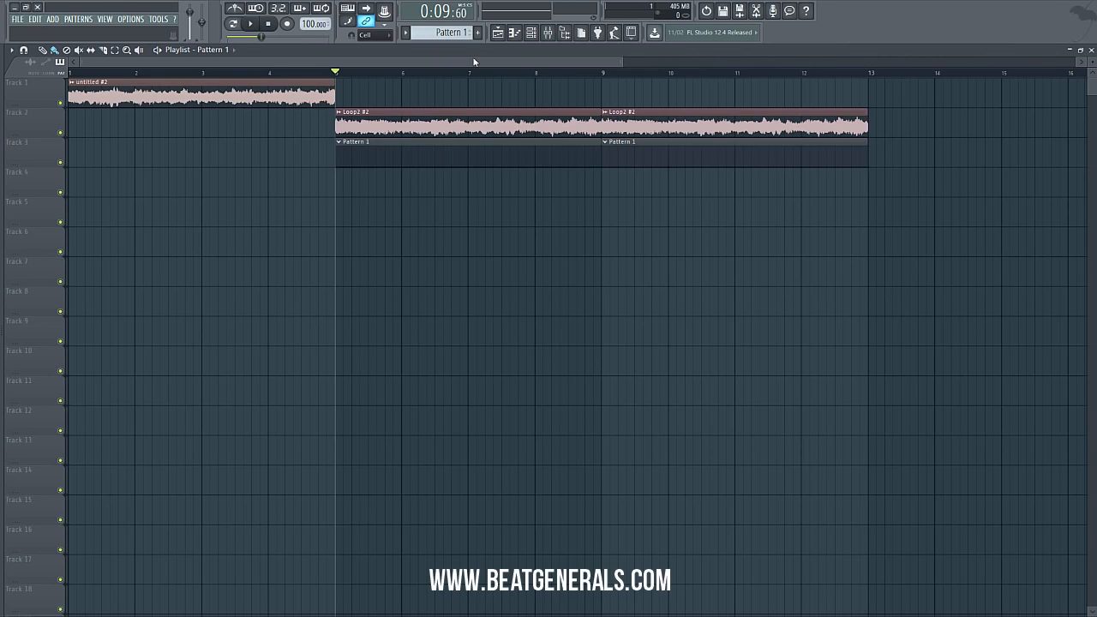
# - Close the playlist and open the piano roll of the Sylenth1 channel for Pattern 1
pyautogui.click(1091, 50)
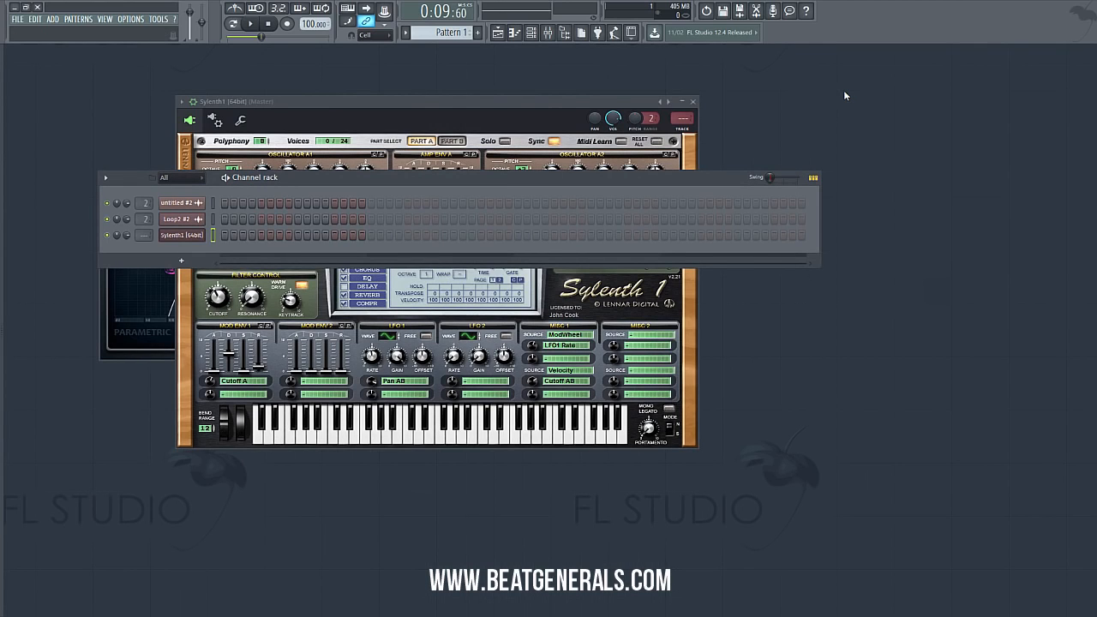
pyautogui.click(585, 100)
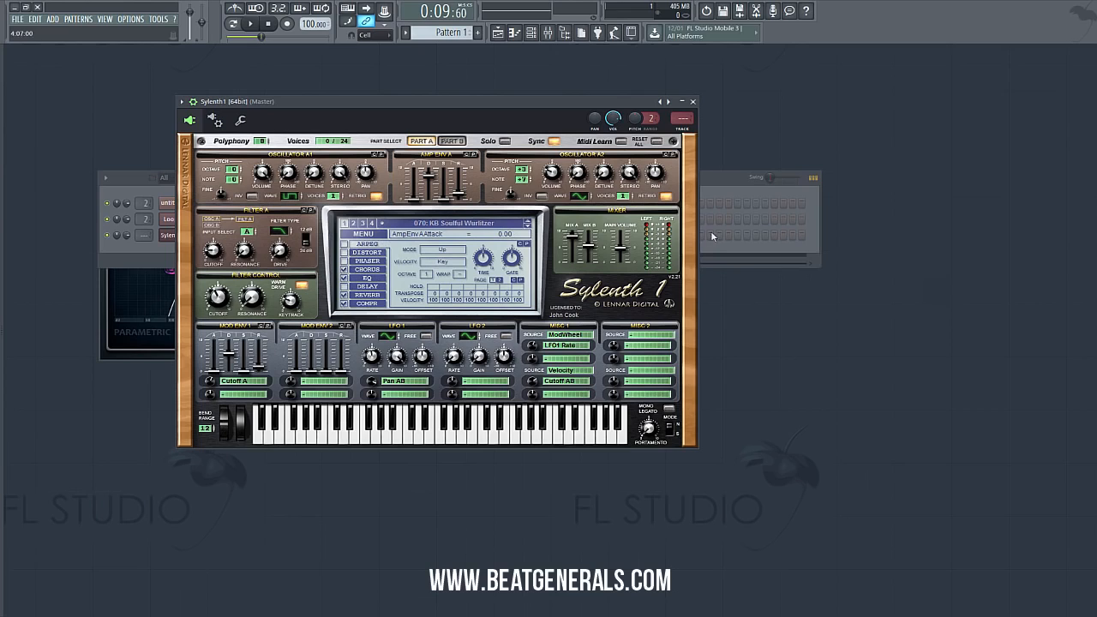
pyautogui.press('F6')
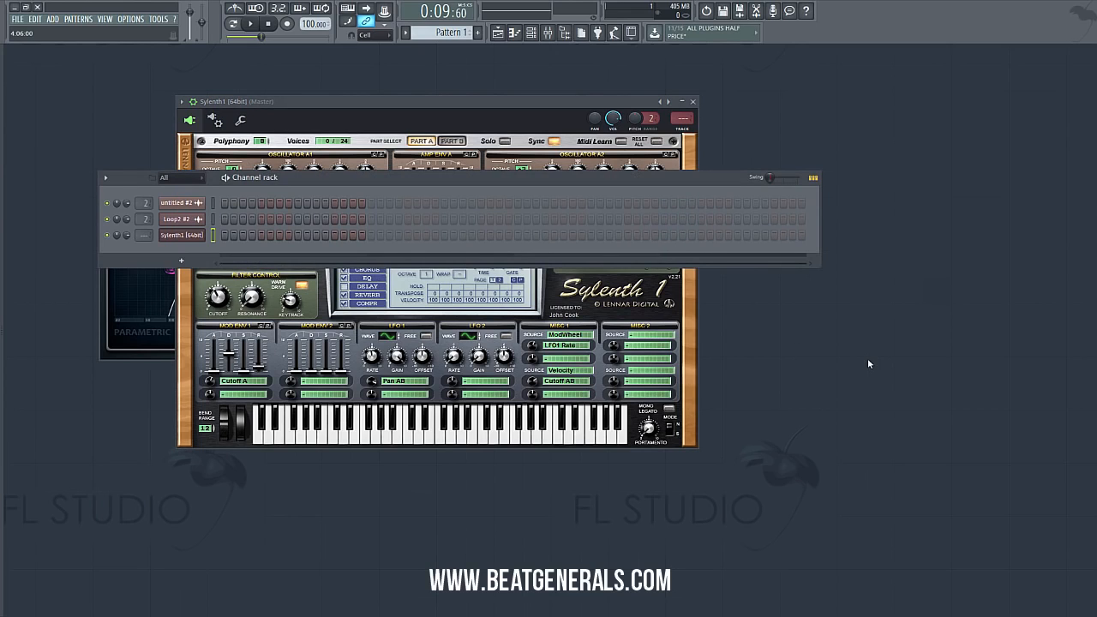
pyautogui.rightClick(182, 234)
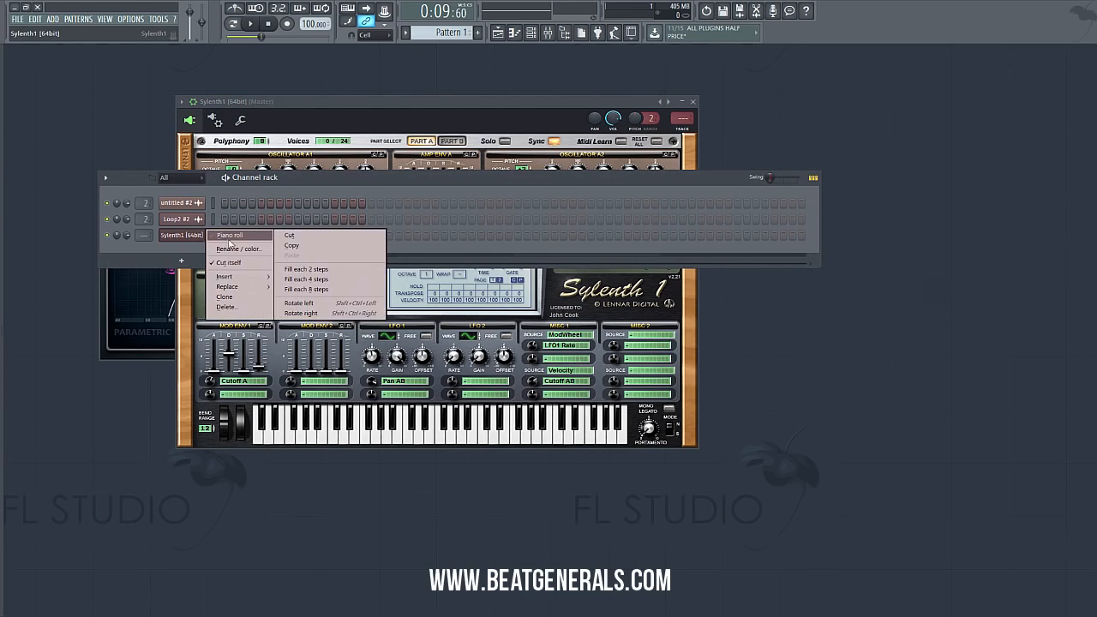
pyautogui.click(233, 239)
# - Draw a one-bar chord of E4, G#4, B4 and C#5 in bar 1 of the Sylenth1 piano roll
pyautogui.moveTo(451, 69); pyautogui.dragTo(759, 66)
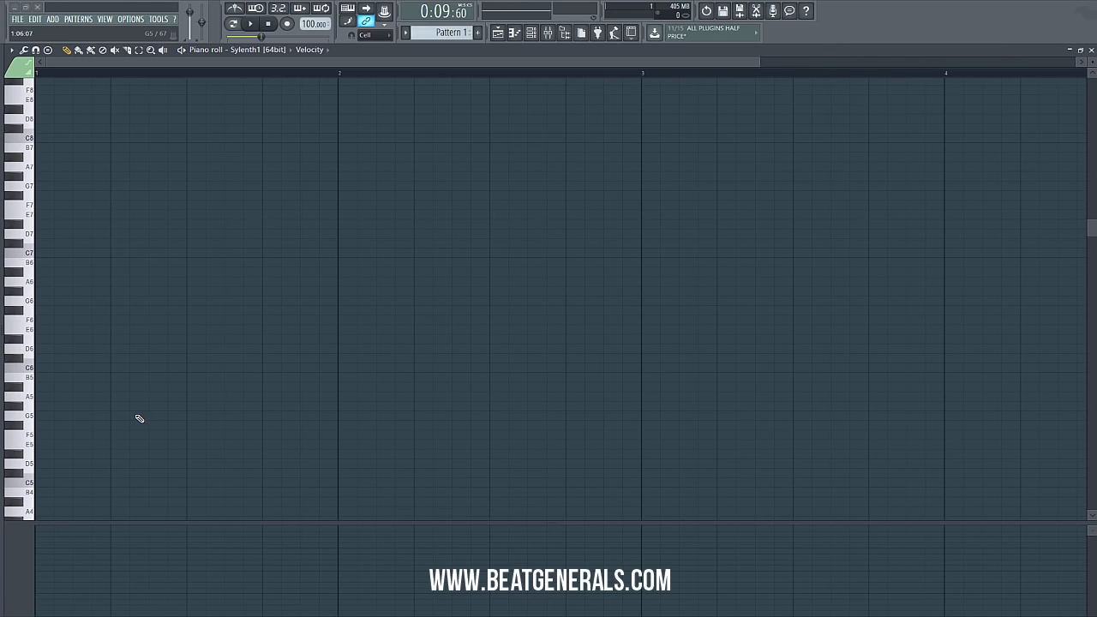
pyautogui.scroll(-3, 139, 418)
pyautogui.click(37, 444)
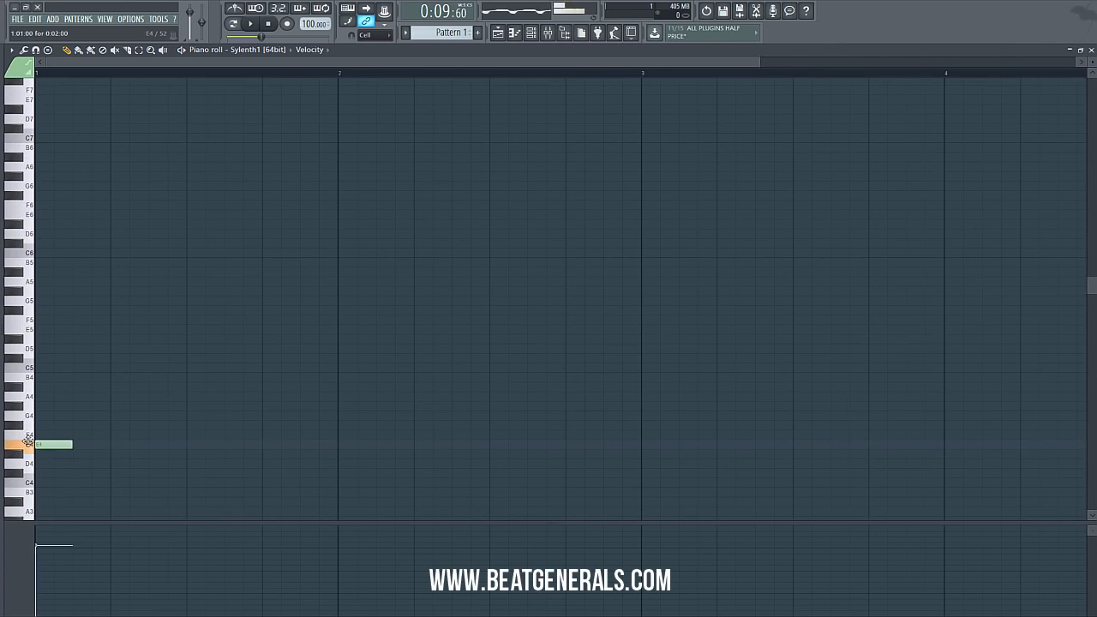
pyautogui.moveTo(76, 453); pyautogui.dragTo(340, 472)
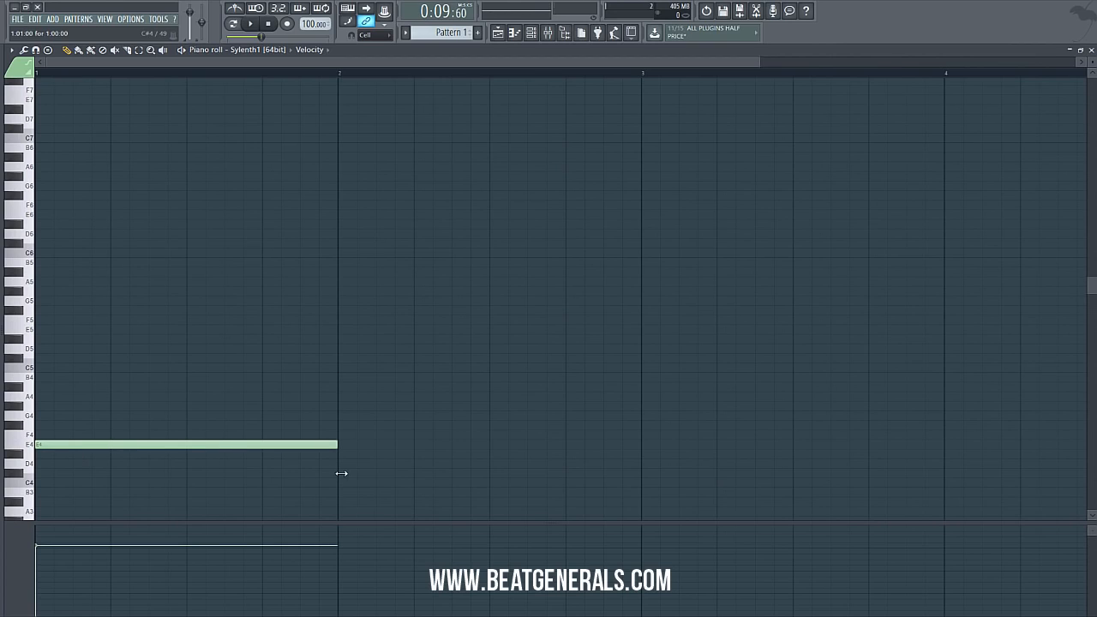
pyautogui.click(74, 446)
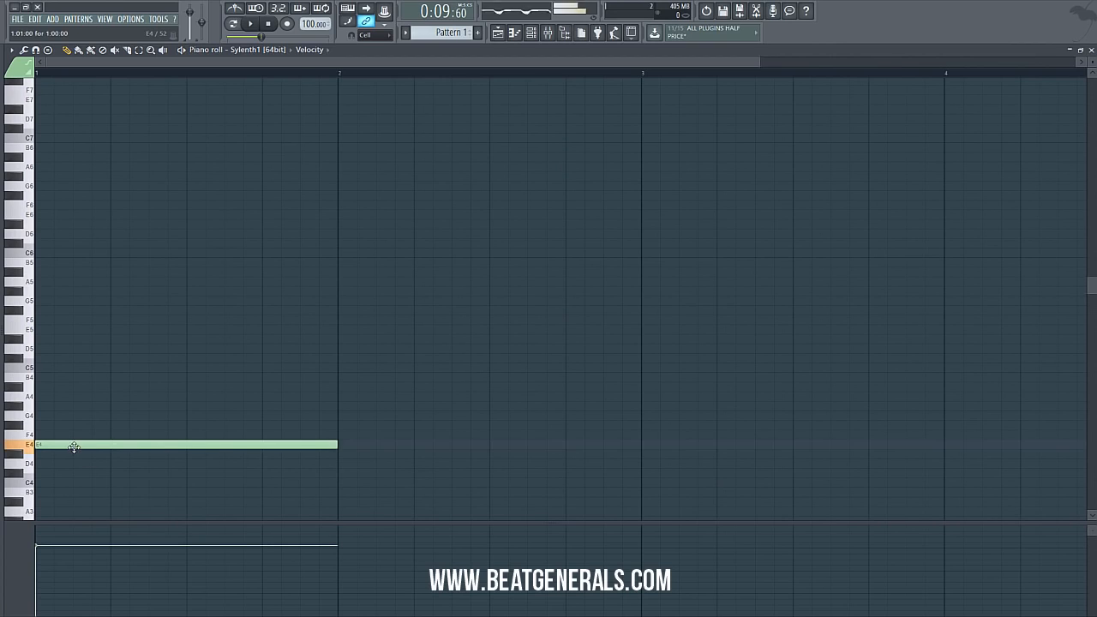
pyautogui.click(53, 404)
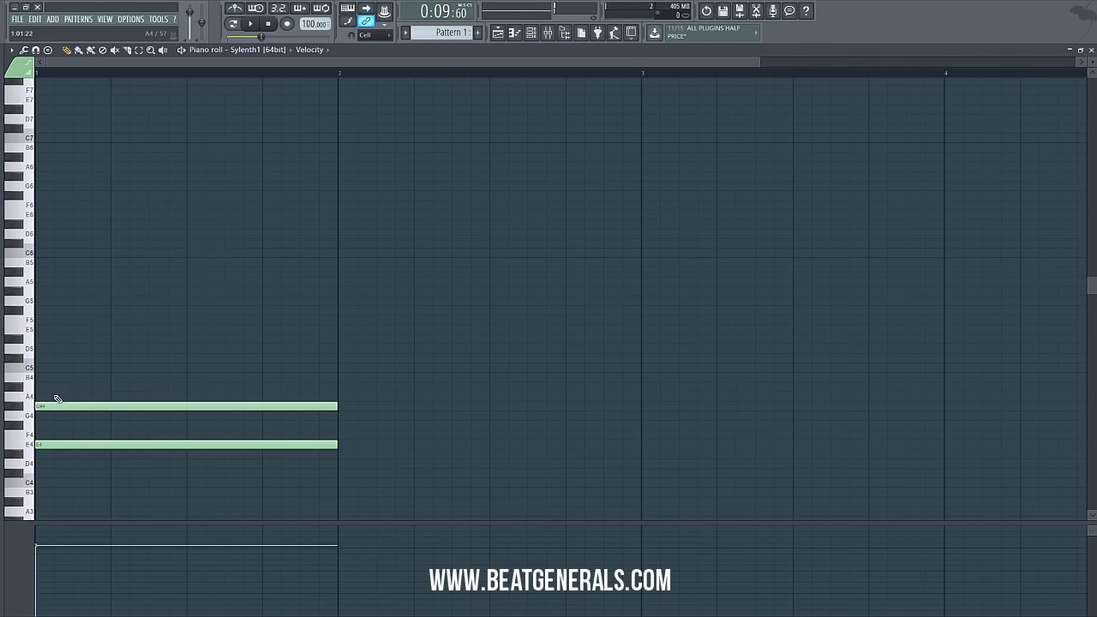
pyautogui.click(63, 378)
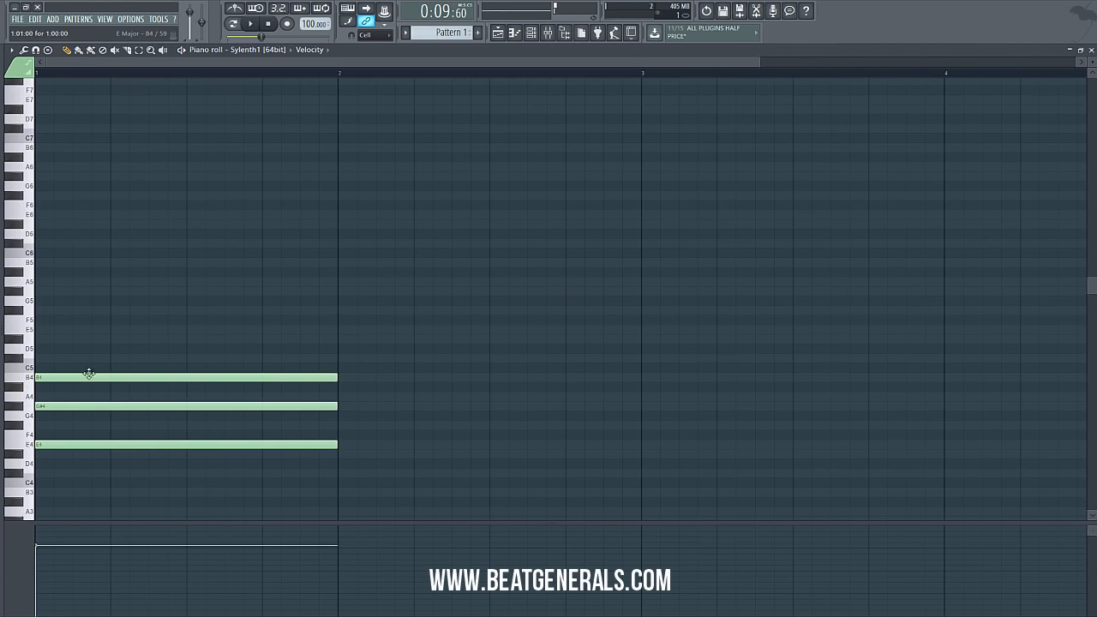
pyautogui.click(66, 358)
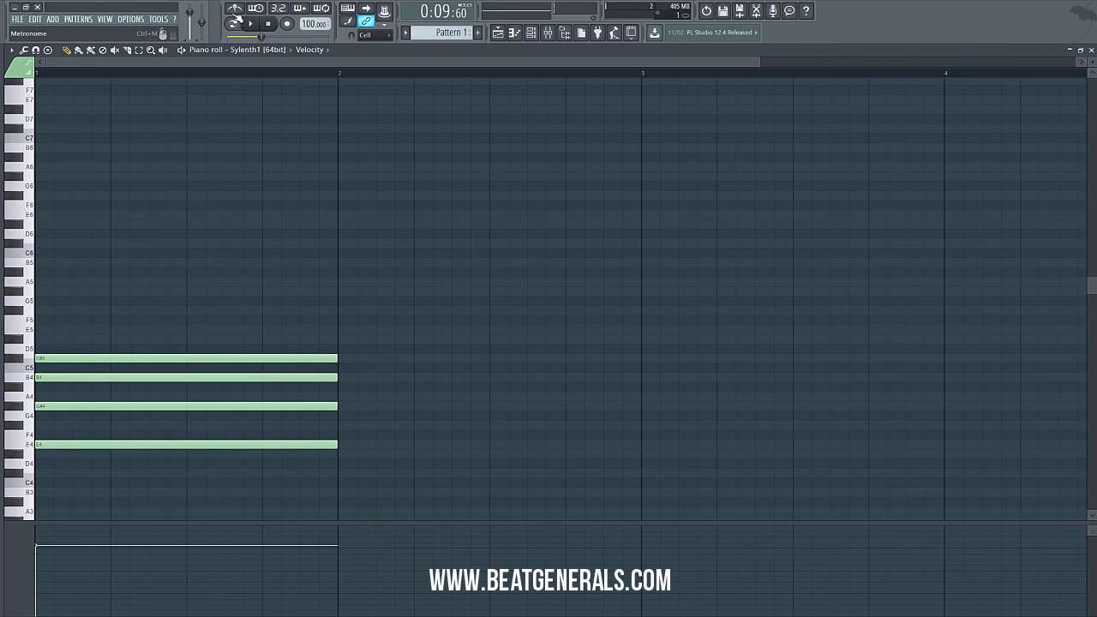
# - Play the bar 1 chord from its start in pattern mode and stop playback
pyautogui.click(263, 26)
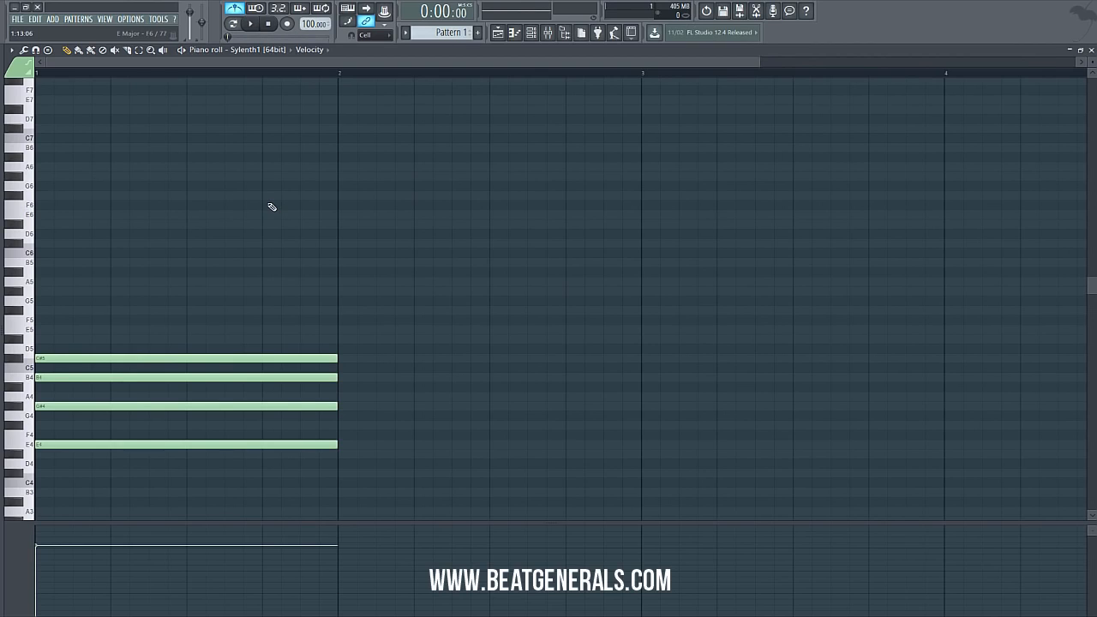
pyautogui.click(250, 24)
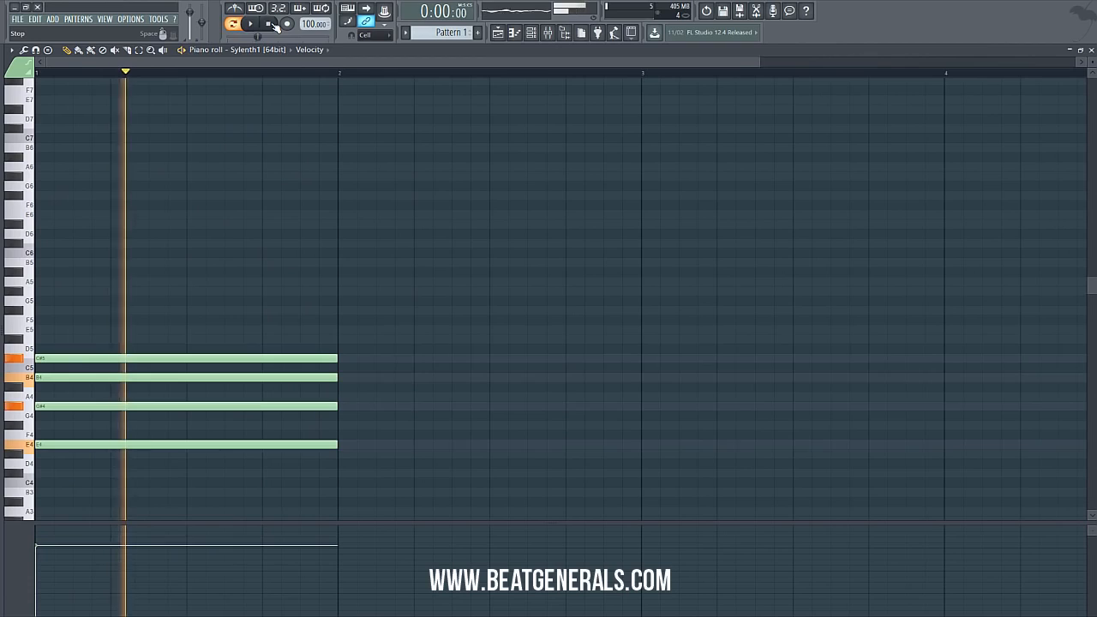
pyautogui.click(270, 24)
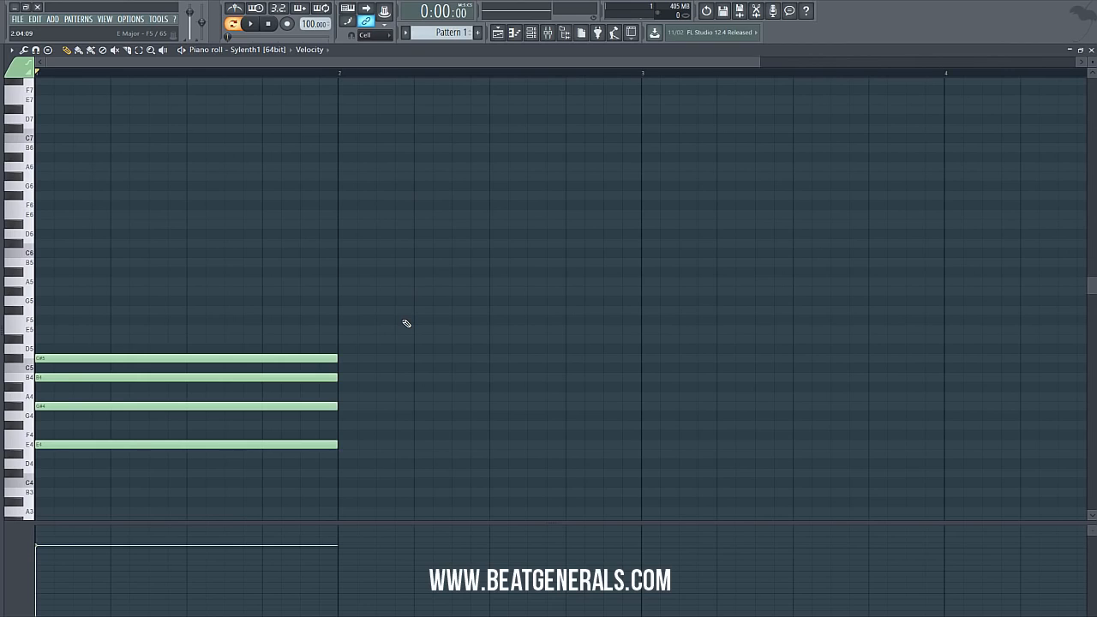
# - Add a one-bar chord of D4, F#4, A4 and B4 in bar 2 and listen to both chords
pyautogui.scroll(-3, 404, 323)
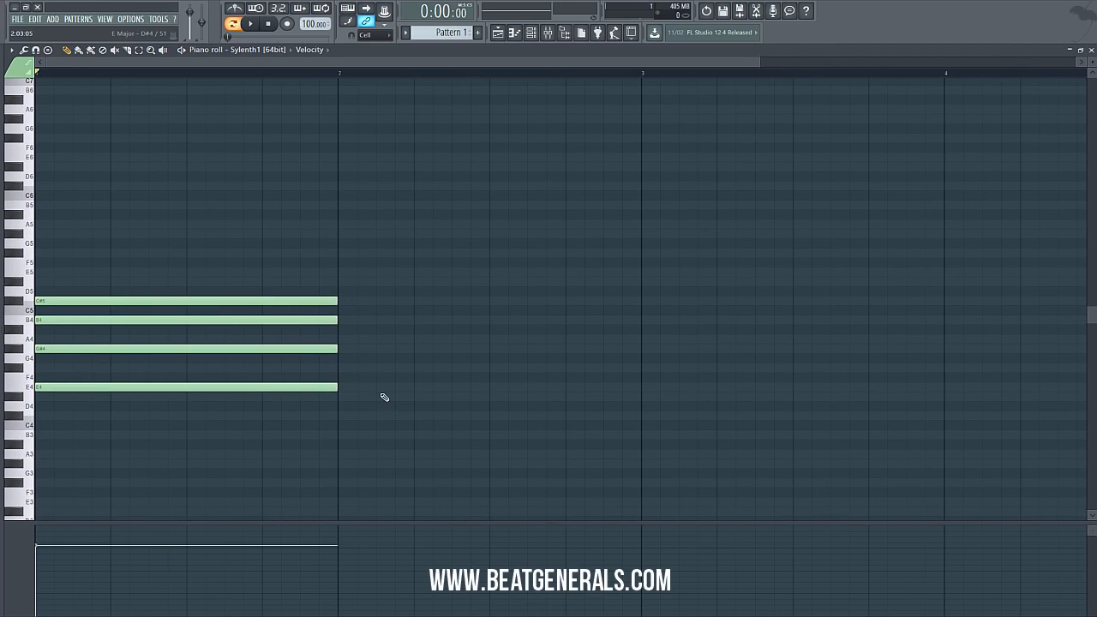
pyautogui.click(352, 407)
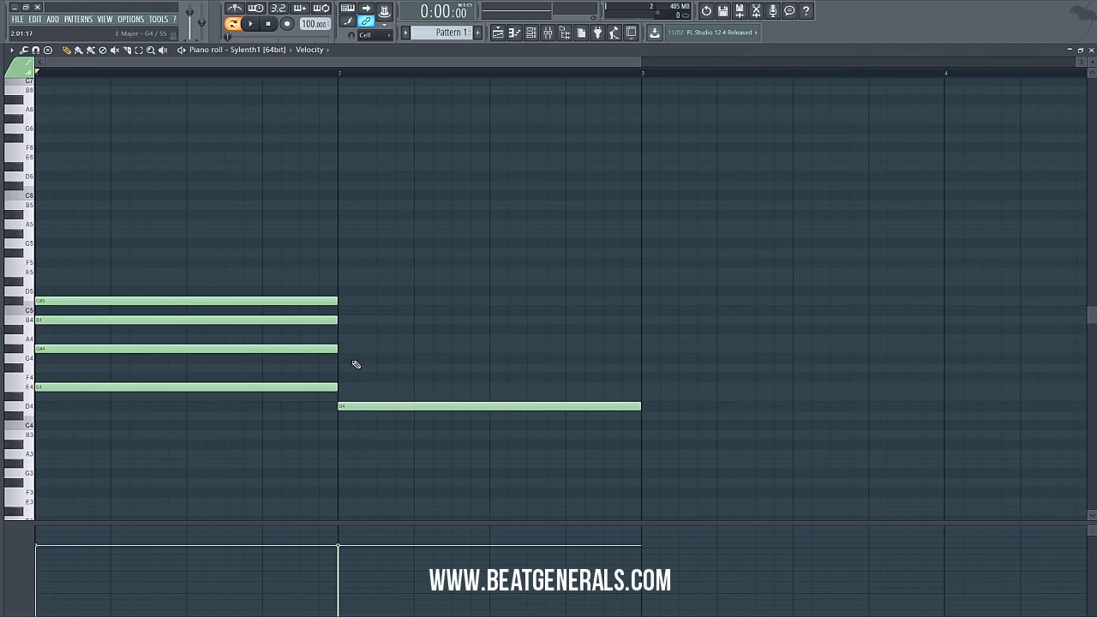
pyautogui.click(352, 367)
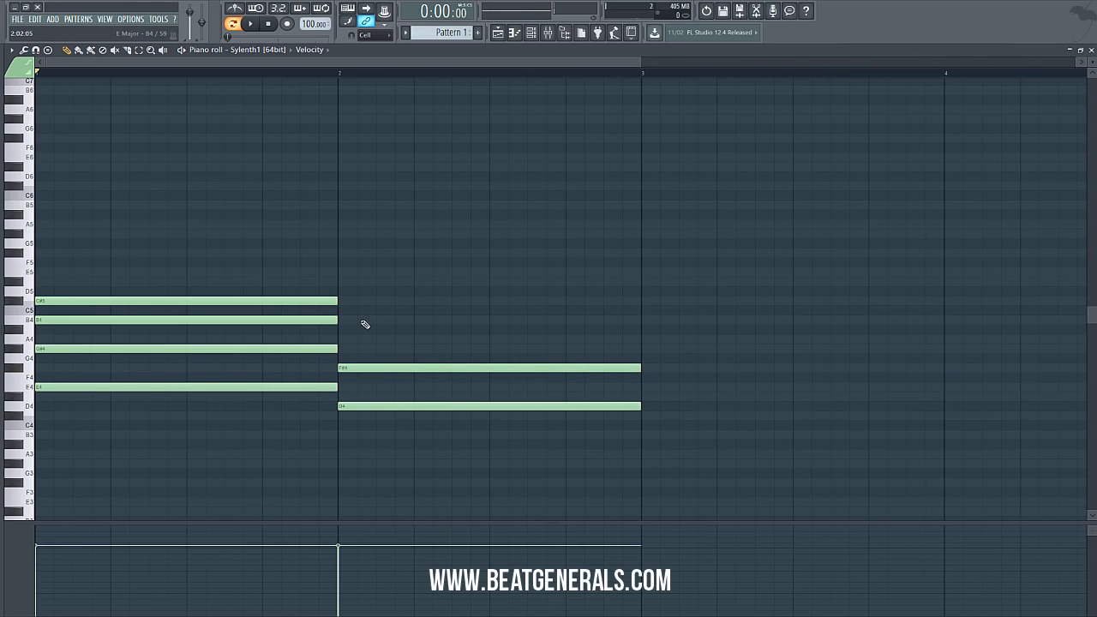
pyautogui.moveTo(358, 320); pyautogui.dragTo(359, 340)
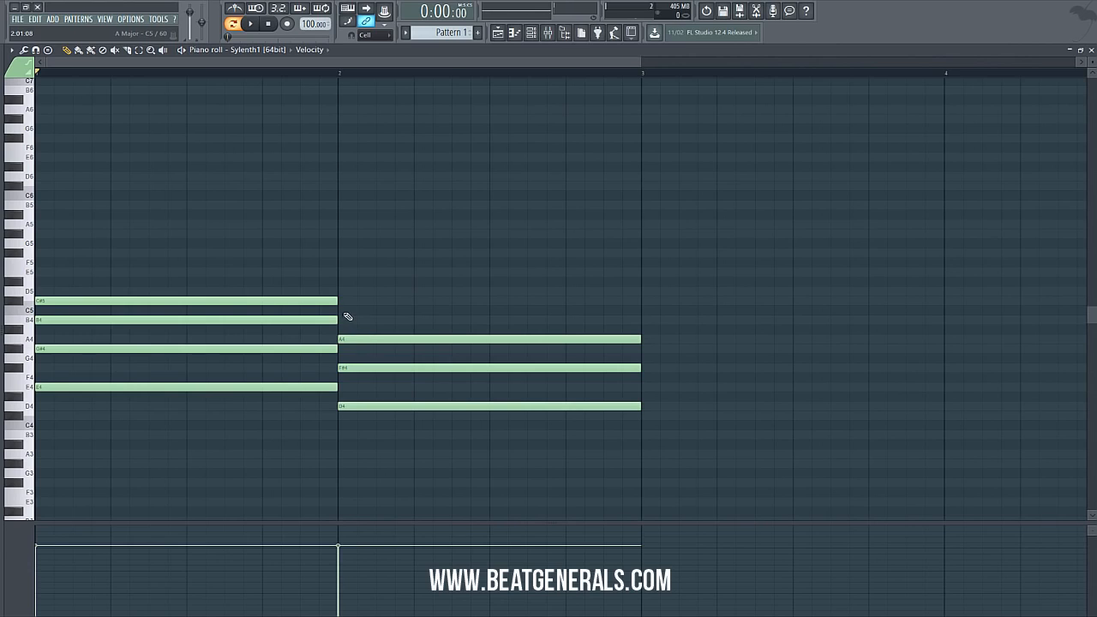
pyautogui.click(342, 319)
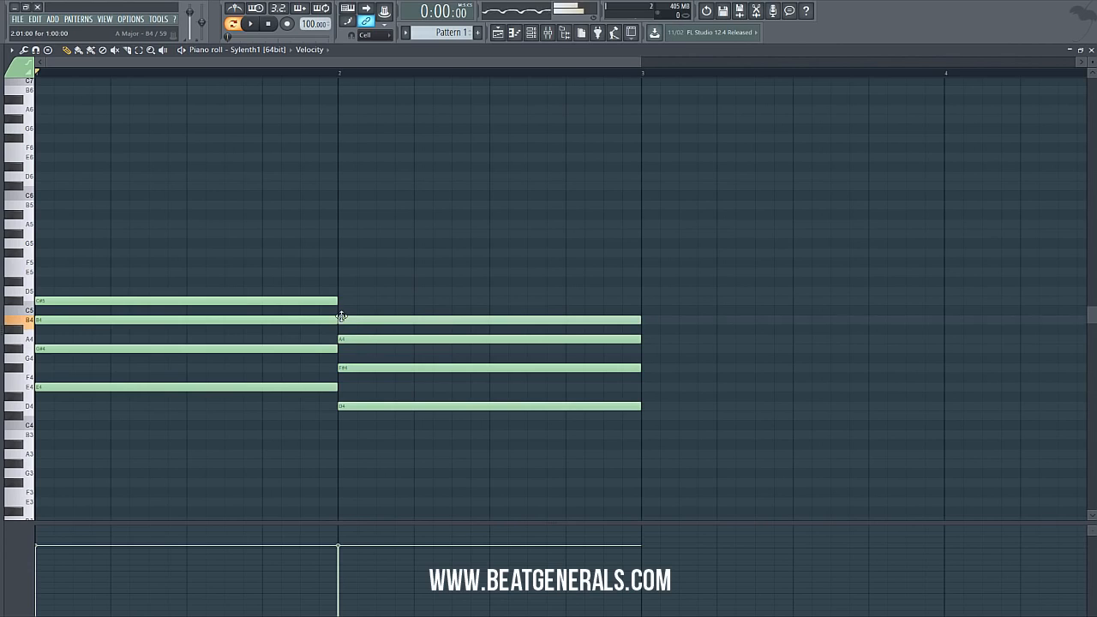
pyautogui.click(251, 24)
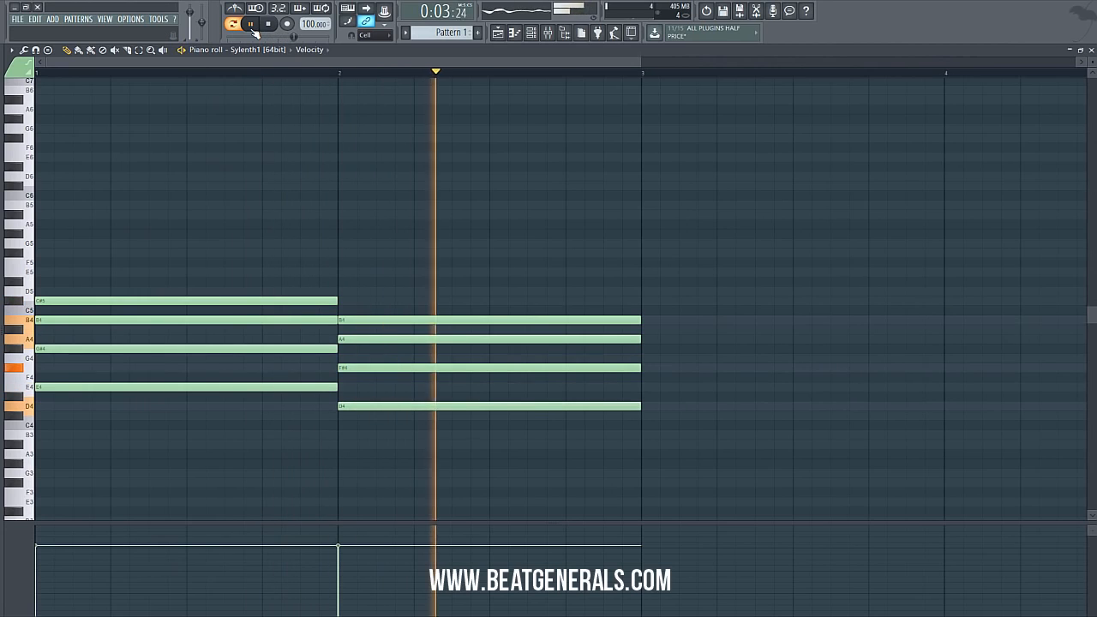
pyautogui.press('space')
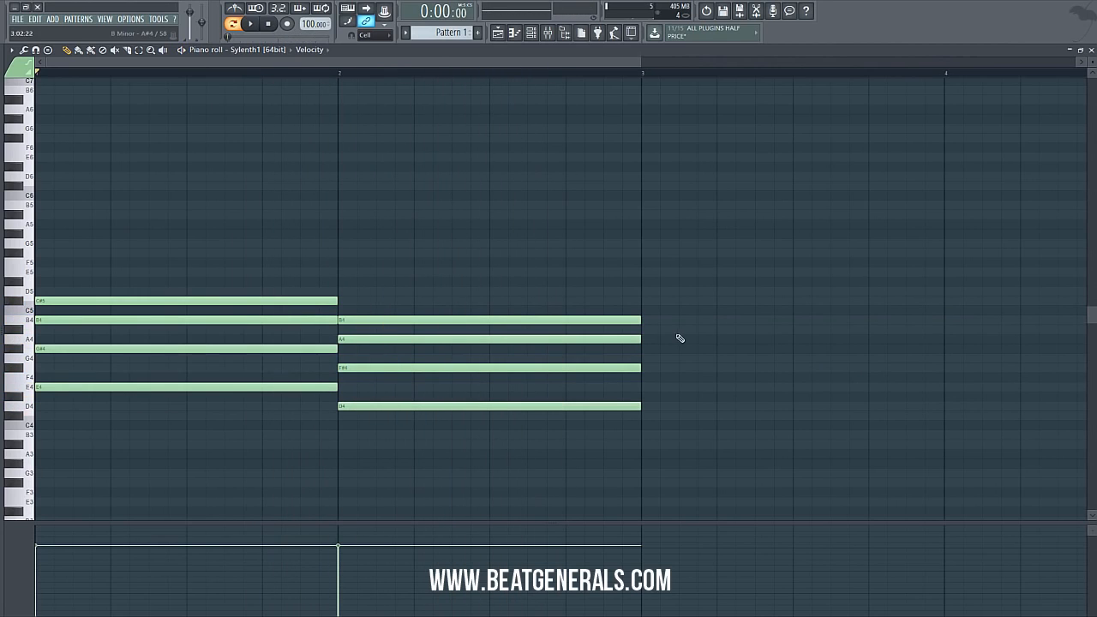
# - Add a one-bar chord of E4, G#4 and B4 in bar 3 and play the progression
pyautogui.click(646, 390)
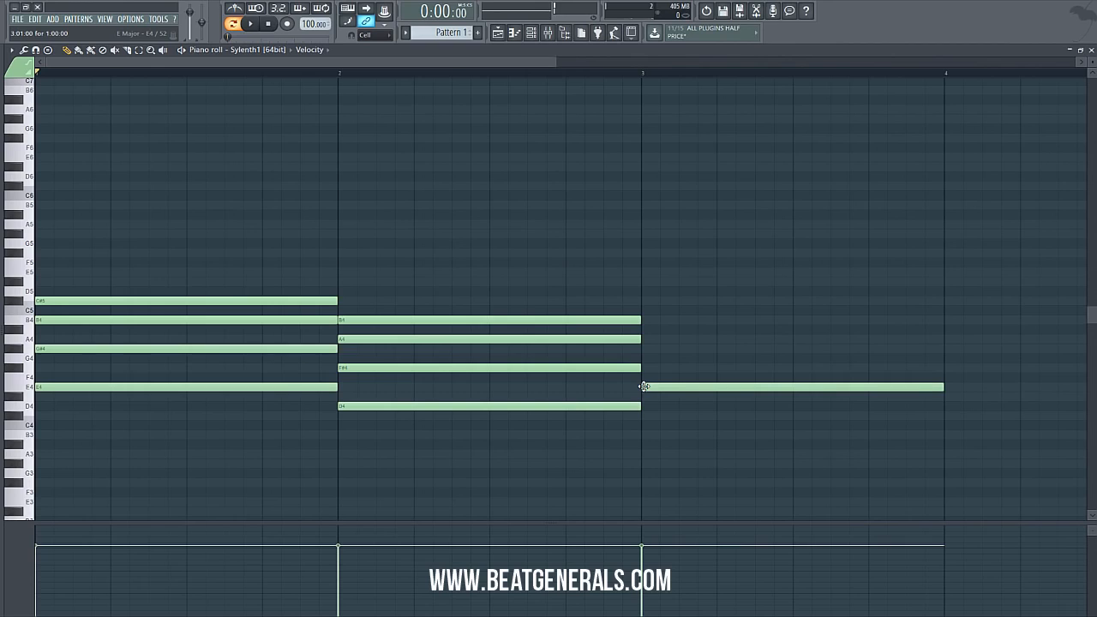
pyautogui.click(649, 350)
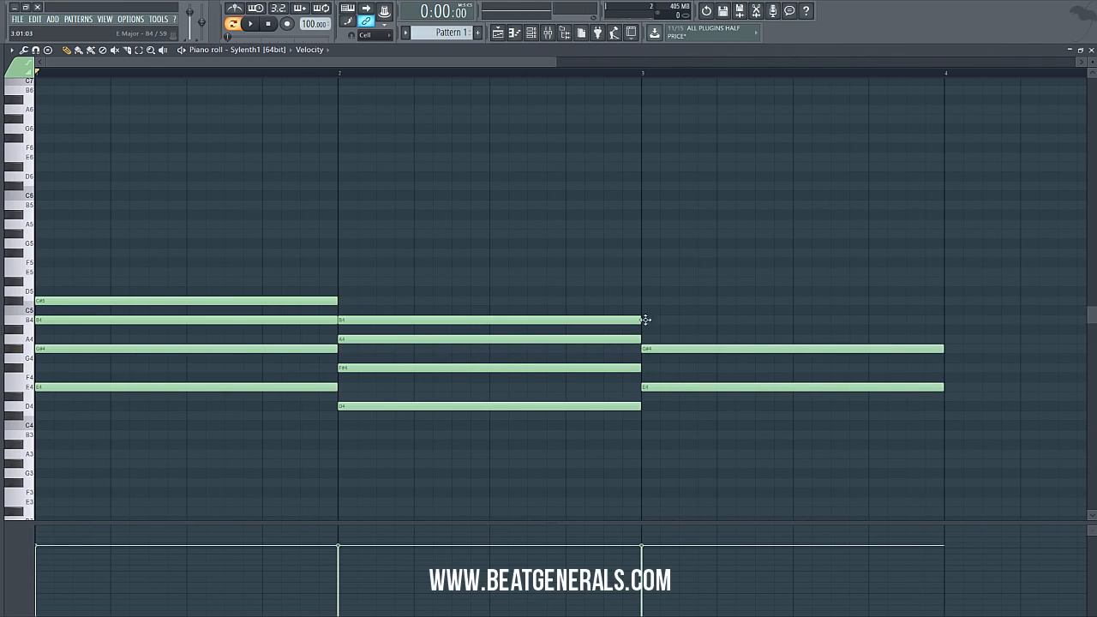
pyautogui.click(643, 320)
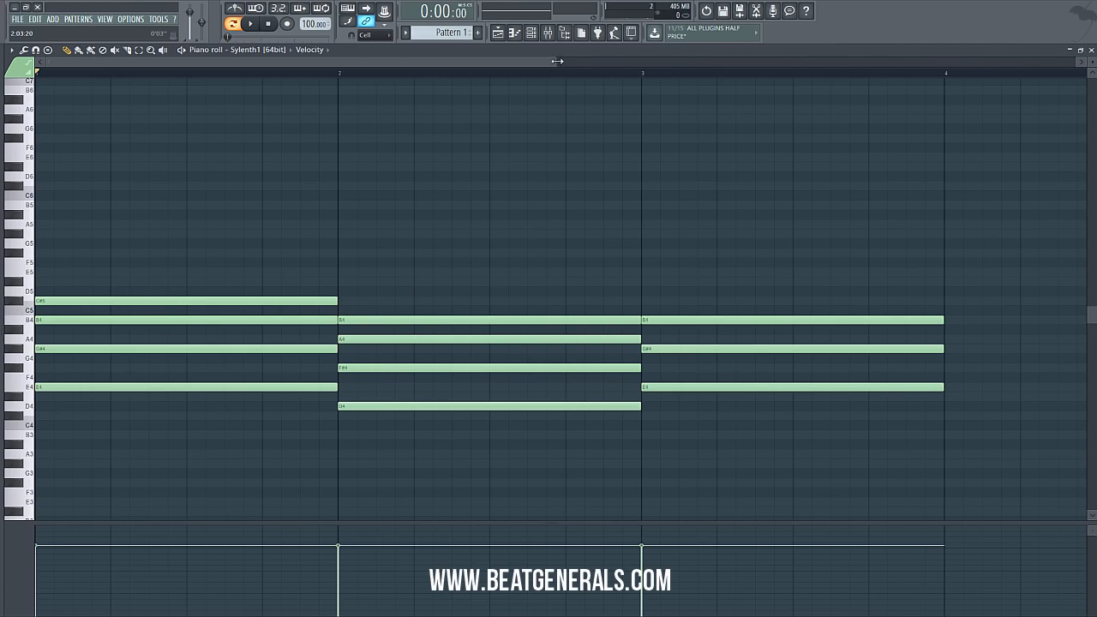
pyautogui.moveTo(557, 61); pyautogui.dragTo(1032, 61)
pyautogui.press('space')
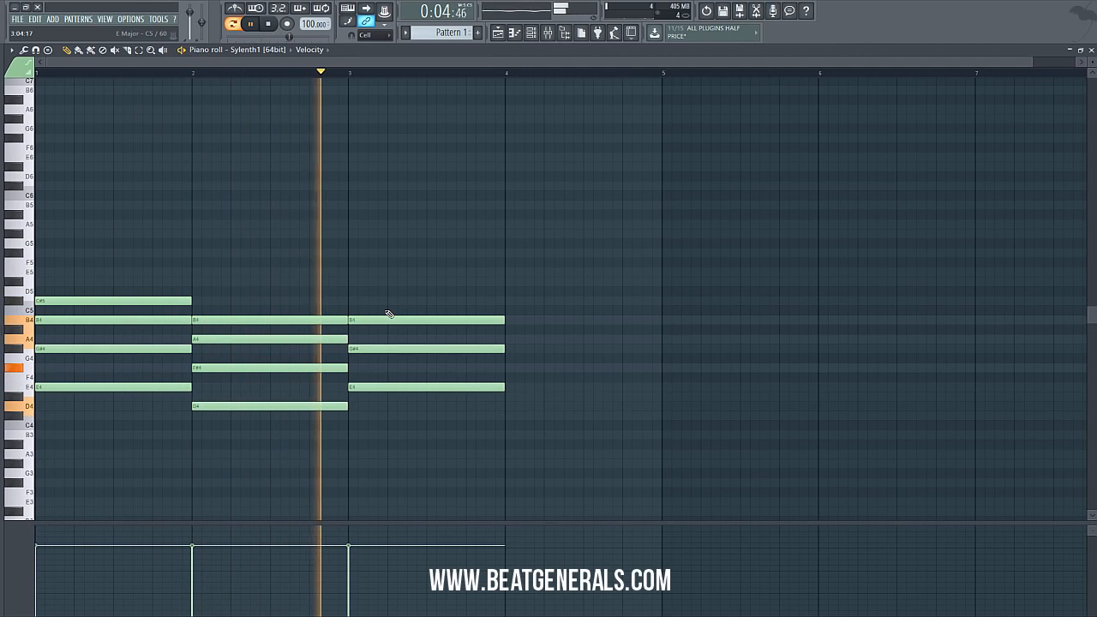
# - Add a one-bar chord of F#4, A4, C#5 and E5 in bar 4 of the Sylenth1 piano roll and stop playback
pyautogui.click(510, 370)
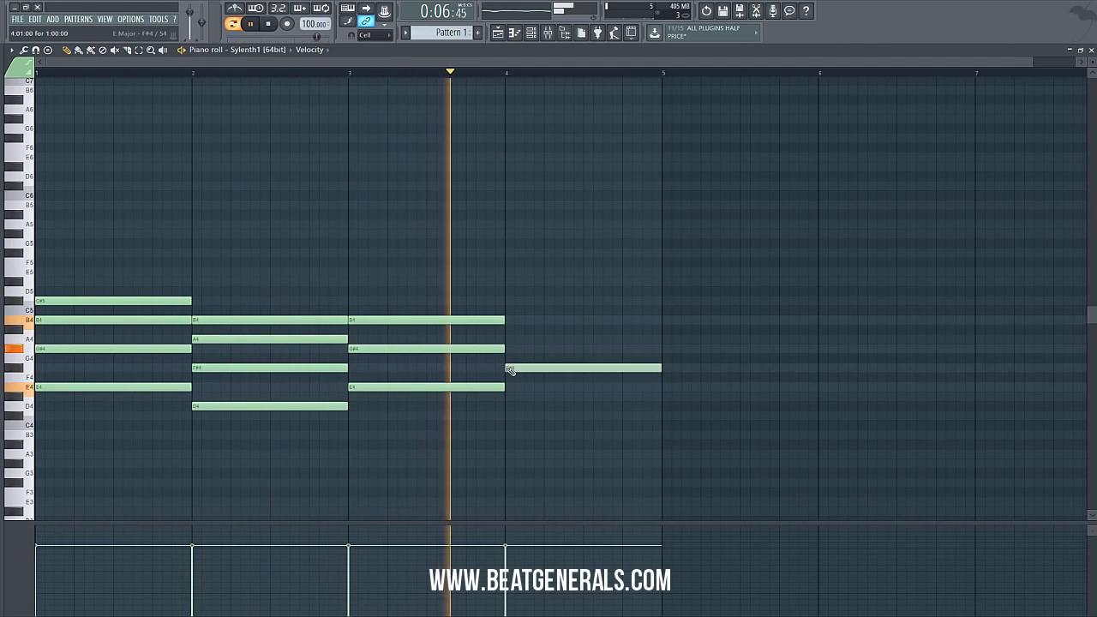
pyautogui.click(511, 339)
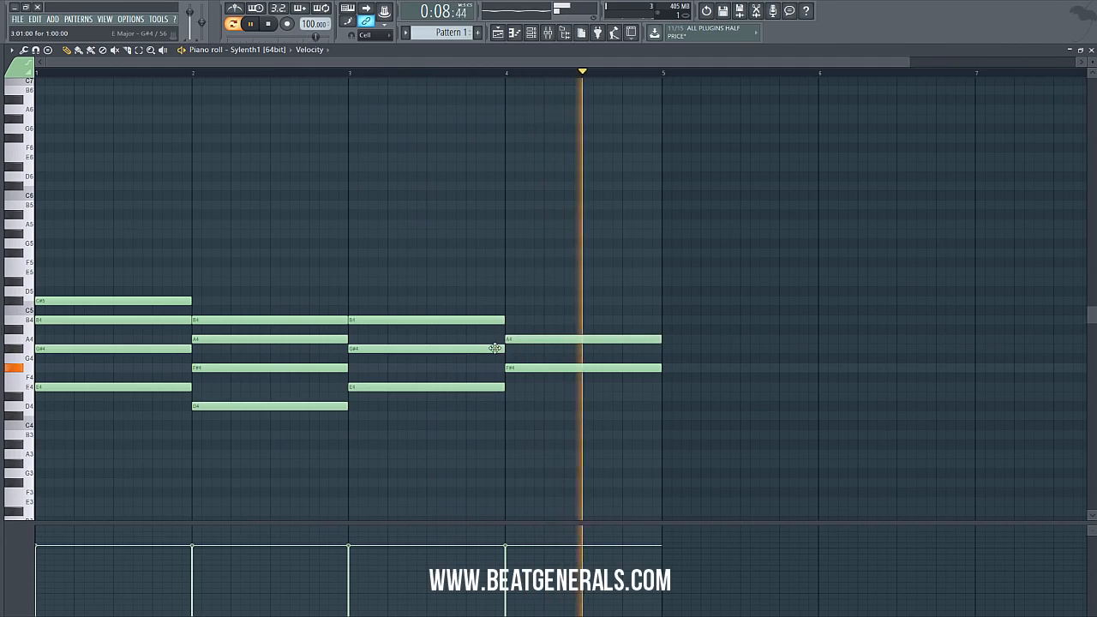
pyautogui.click(506, 302)
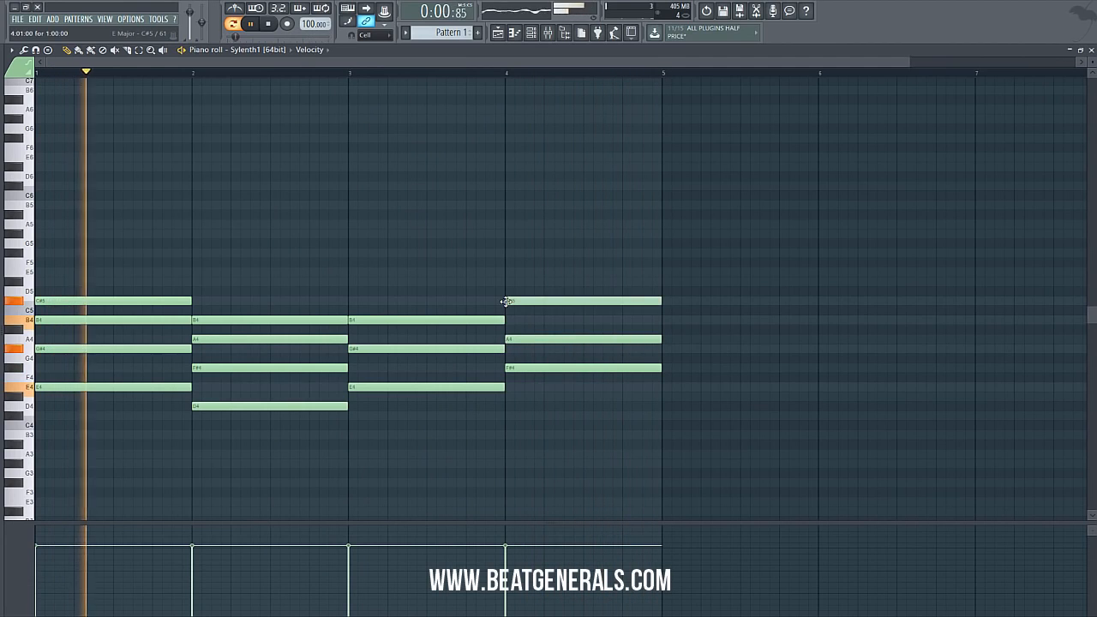
pyautogui.click(511, 263)
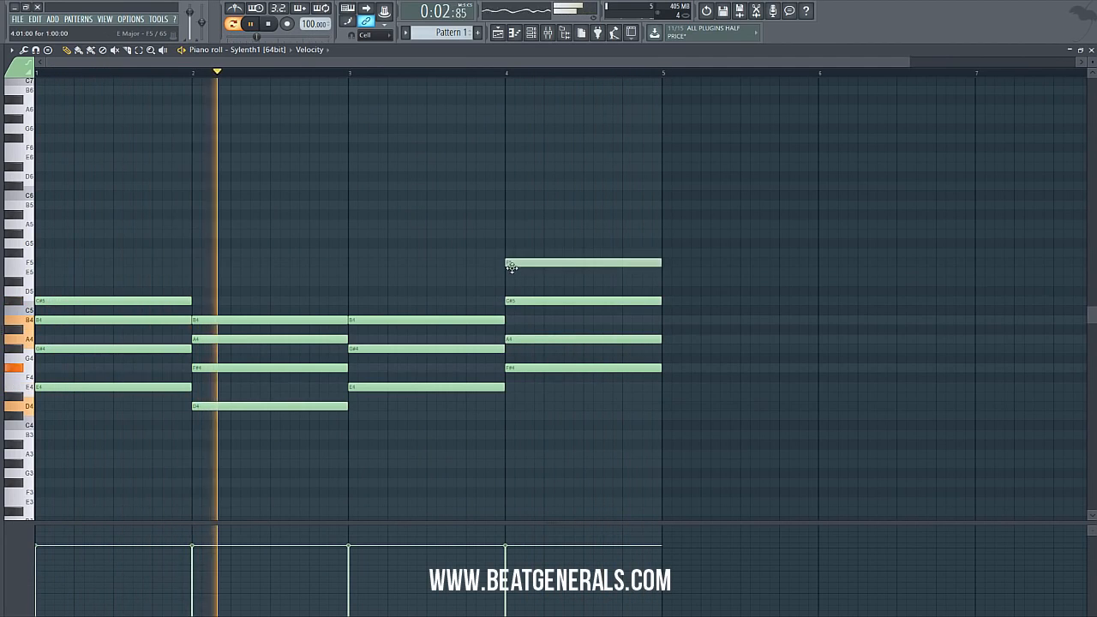
pyautogui.moveTo(511, 266); pyautogui.dragTo(511, 275)
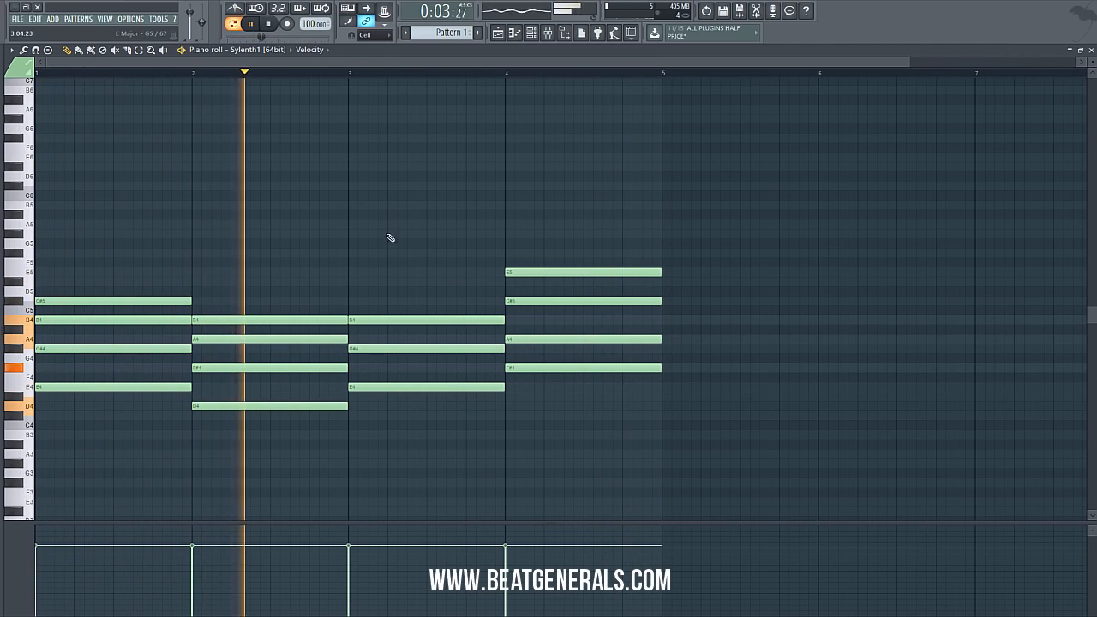
pyautogui.press('space')
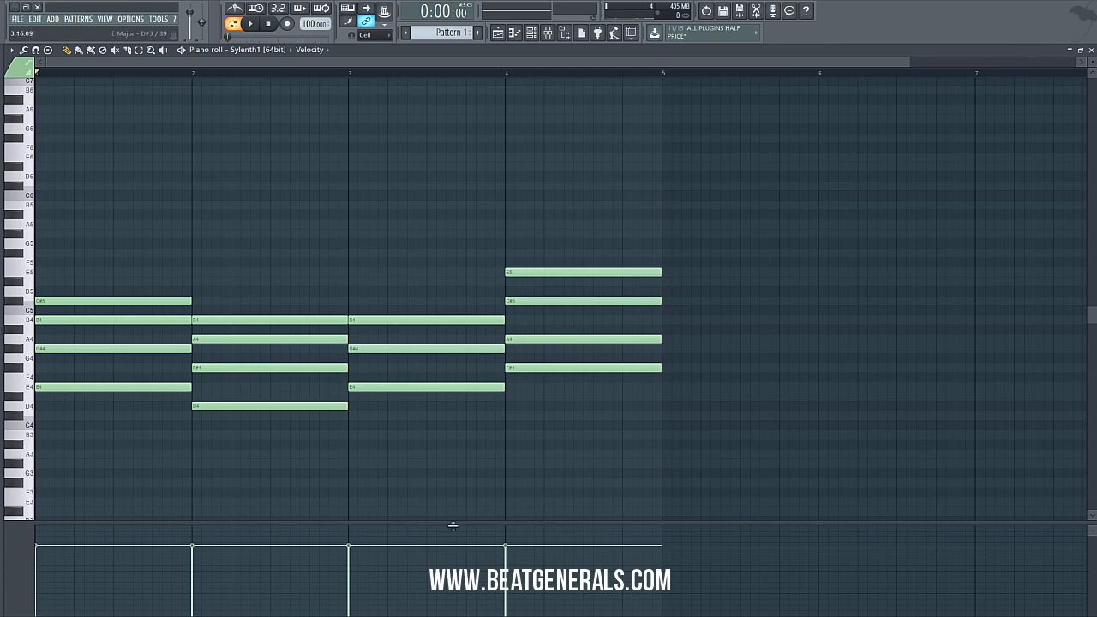
# - Lower the velocity of all four chords evenly and apply a slight strum to the start of their notes
pyautogui.moveTo(55, 570); pyautogui.dragTo(200, 570)
pyautogui.moveTo(347, 563); pyautogui.dragTo(507, 570)
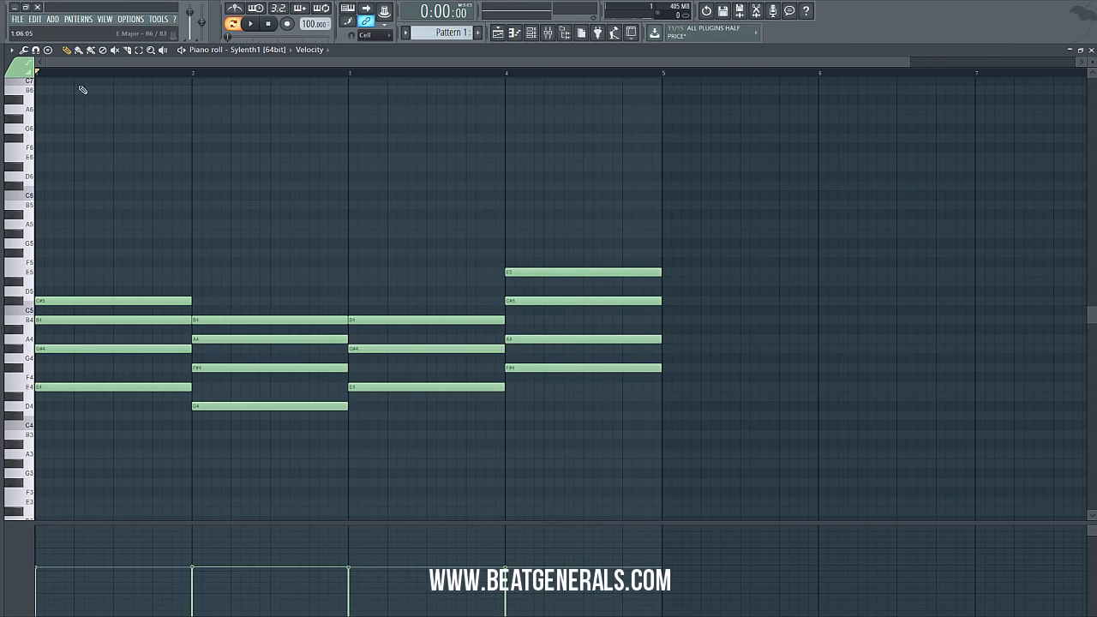
pyautogui.click(11, 50)
pyautogui.moveTo(27, 83)
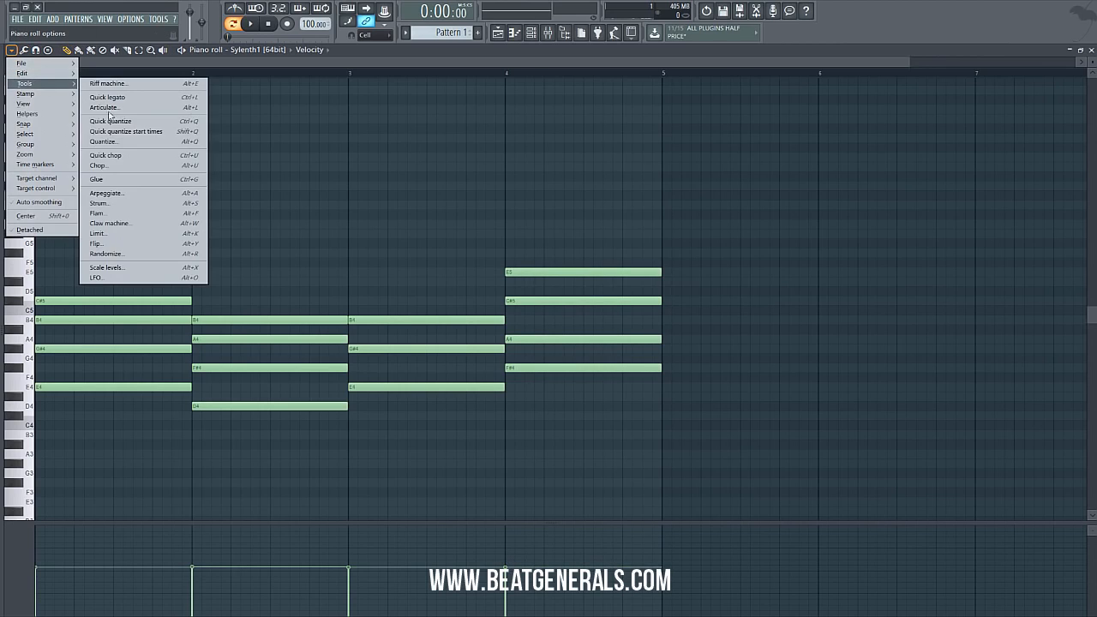
pyautogui.click(141, 209)
pyautogui.moveTo(565, 212); pyautogui.dragTo(565, 221)
pyautogui.click(676, 271)
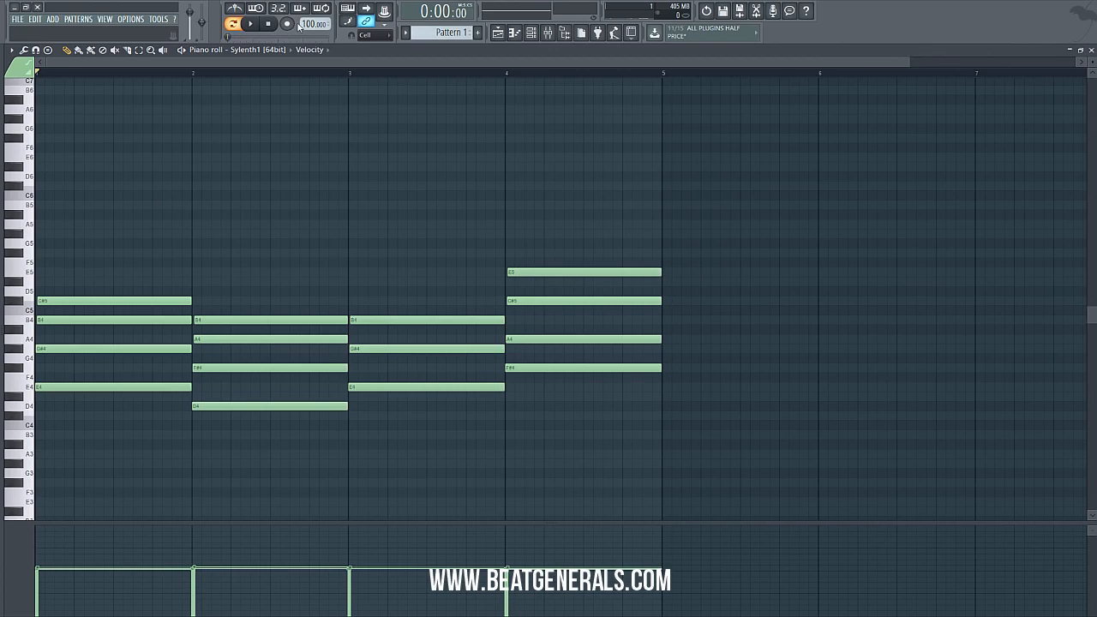
# - Listen to the strummed progression in pattern mode, return to the playlist and start the arrangement in song mode
pyautogui.click(252, 25)
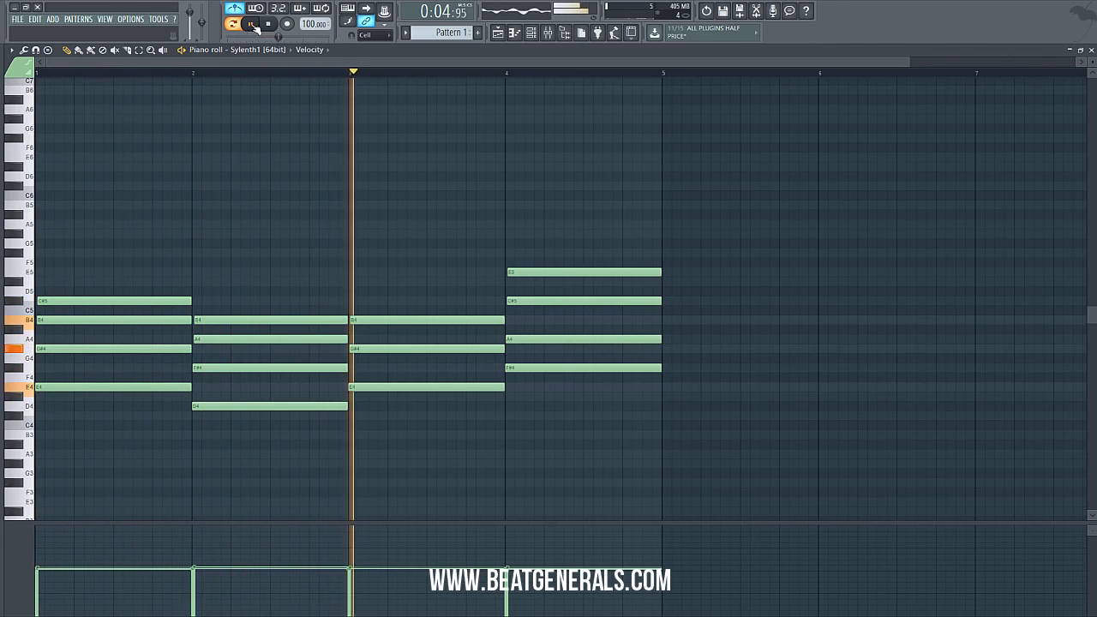
pyautogui.click(496, 32)
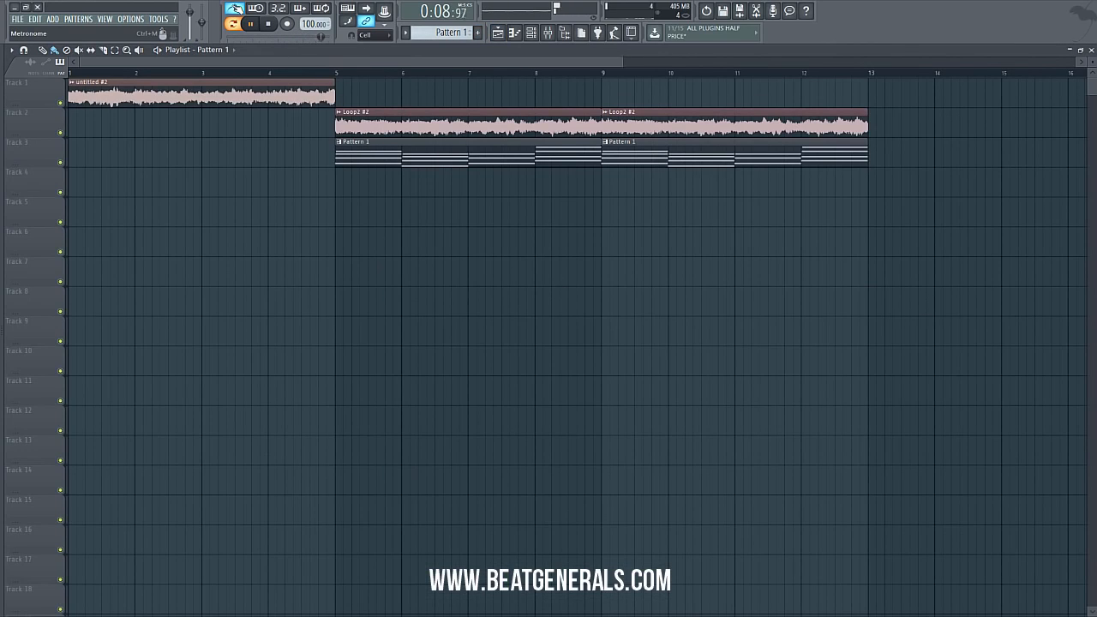
pyautogui.press('space')
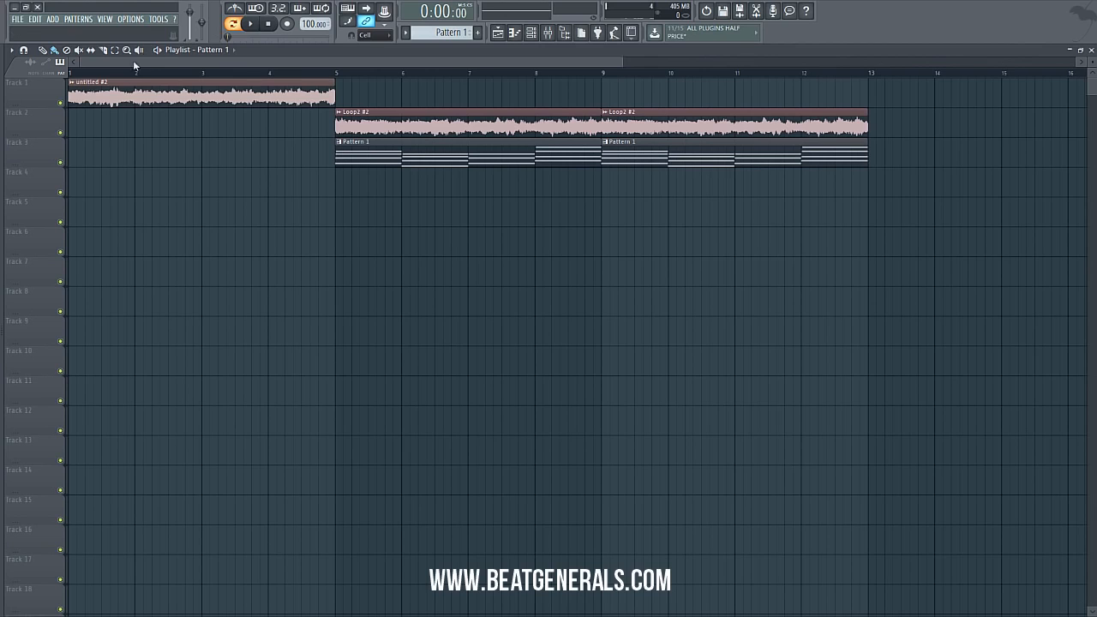
pyautogui.click(233, 25)
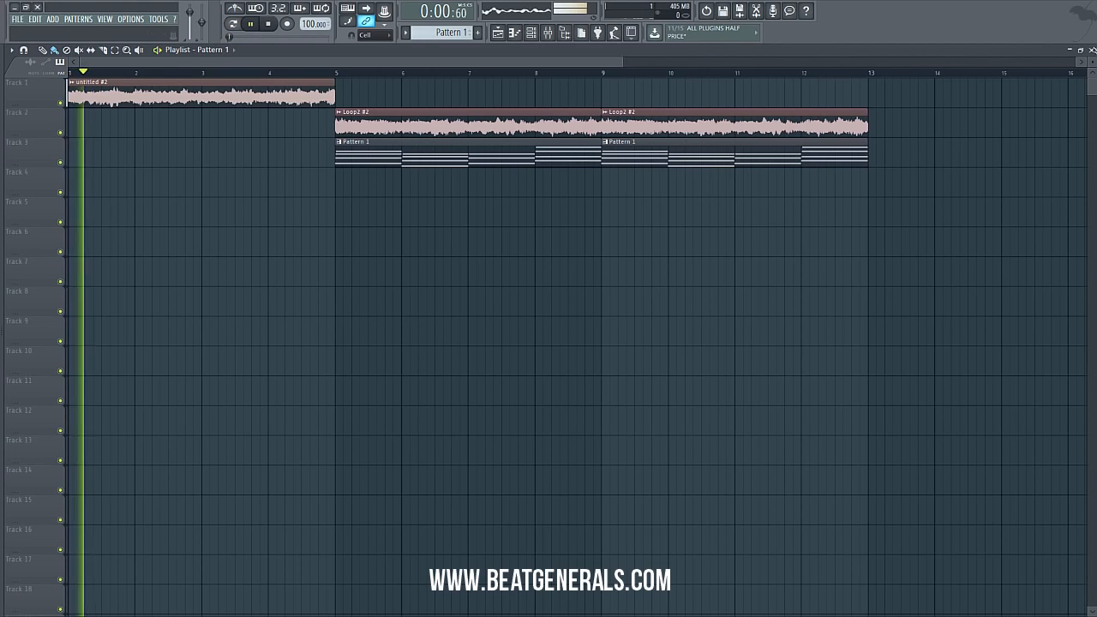
# - Lower the Sylenth1 channel volume in the channel rack while the song plays, stop playback and return to the playlist
pyautogui.click(1091, 50)
pyautogui.click(1092, 50)
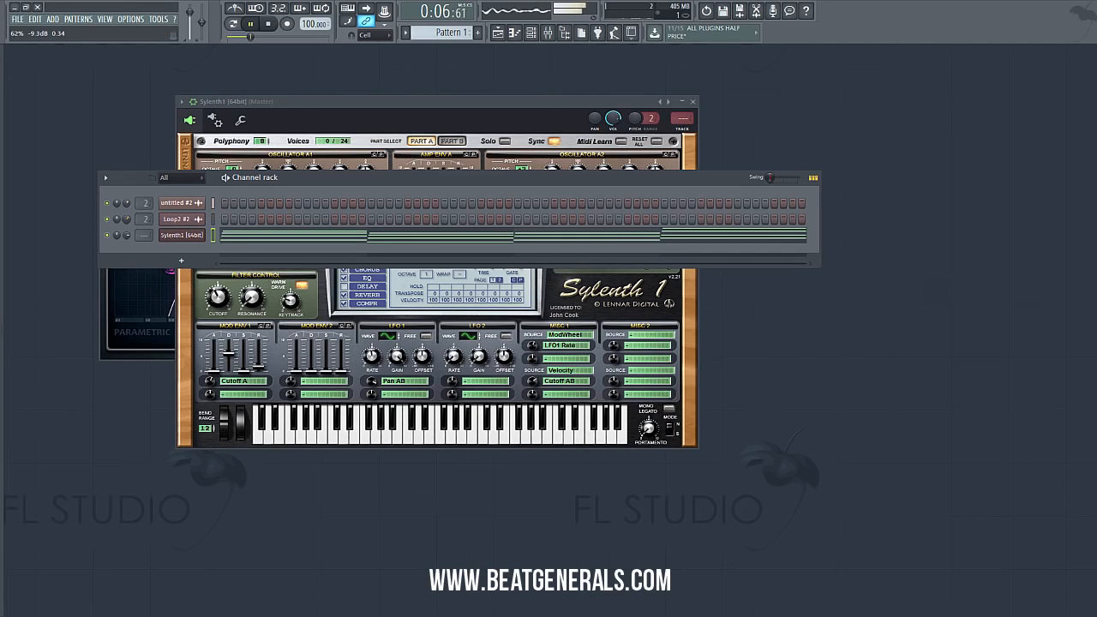
pyautogui.moveTo(127, 235)
pyautogui.mouseDown()
pyautogui.moveTo(126, 223)
pyautogui.moveTo(127, 236)
pyautogui.mouseUp()
pyautogui.rightClick(127, 237)
pyautogui.click(131, 242)
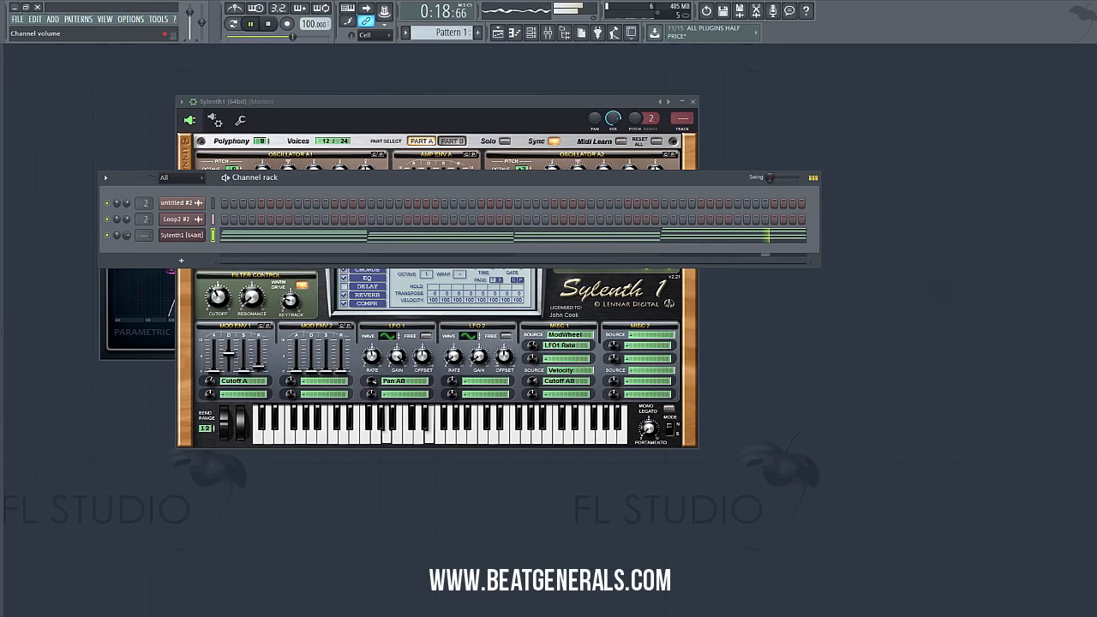
pyautogui.press('space')
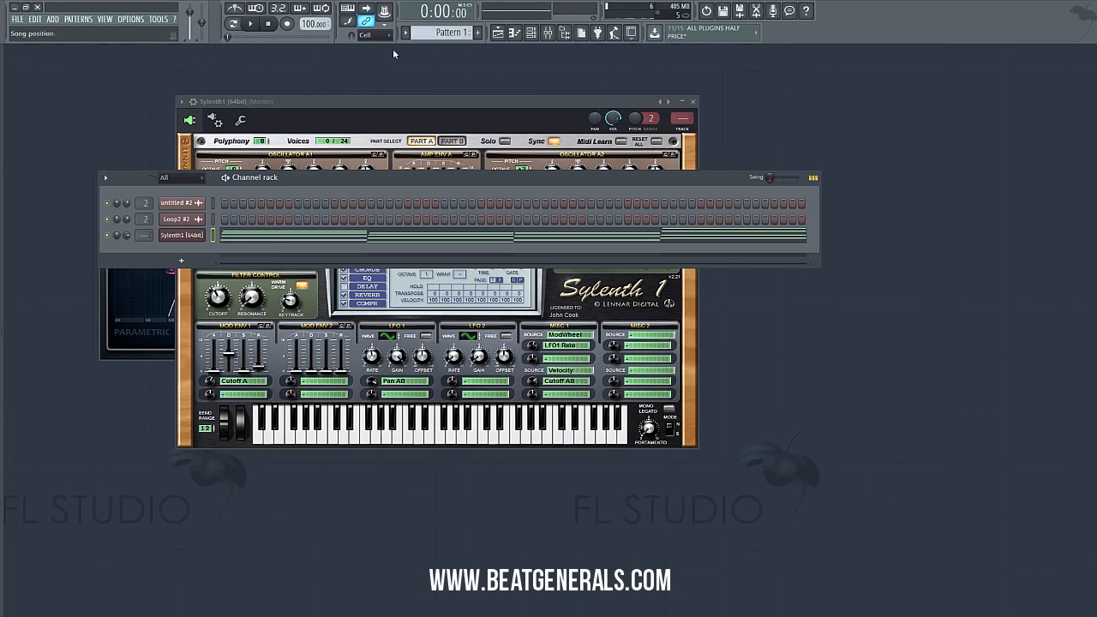
pyautogui.click(497, 32)
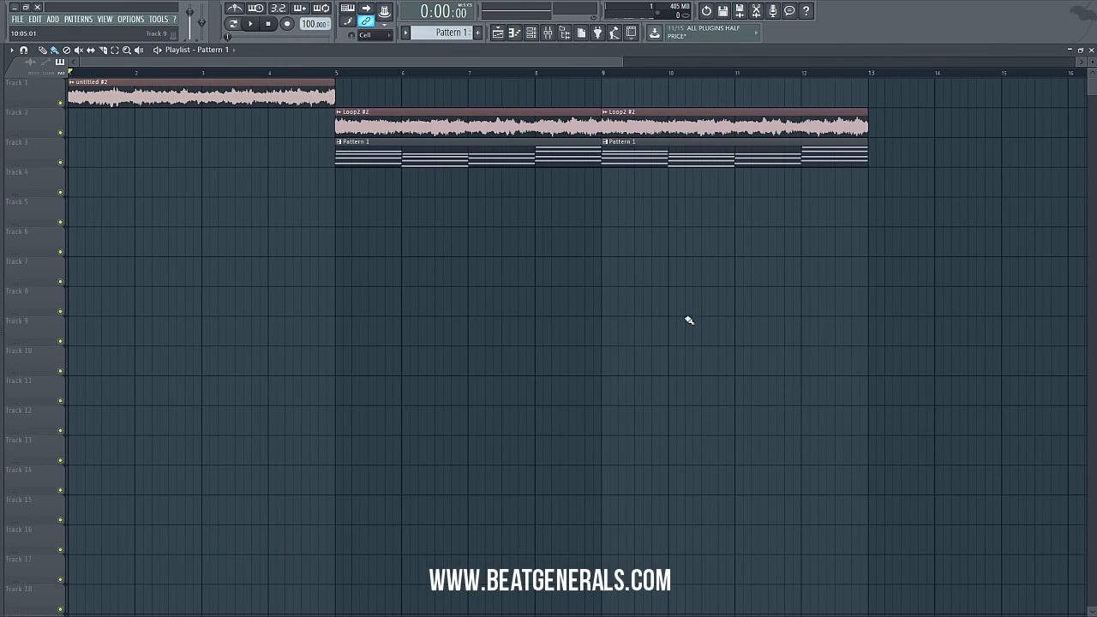